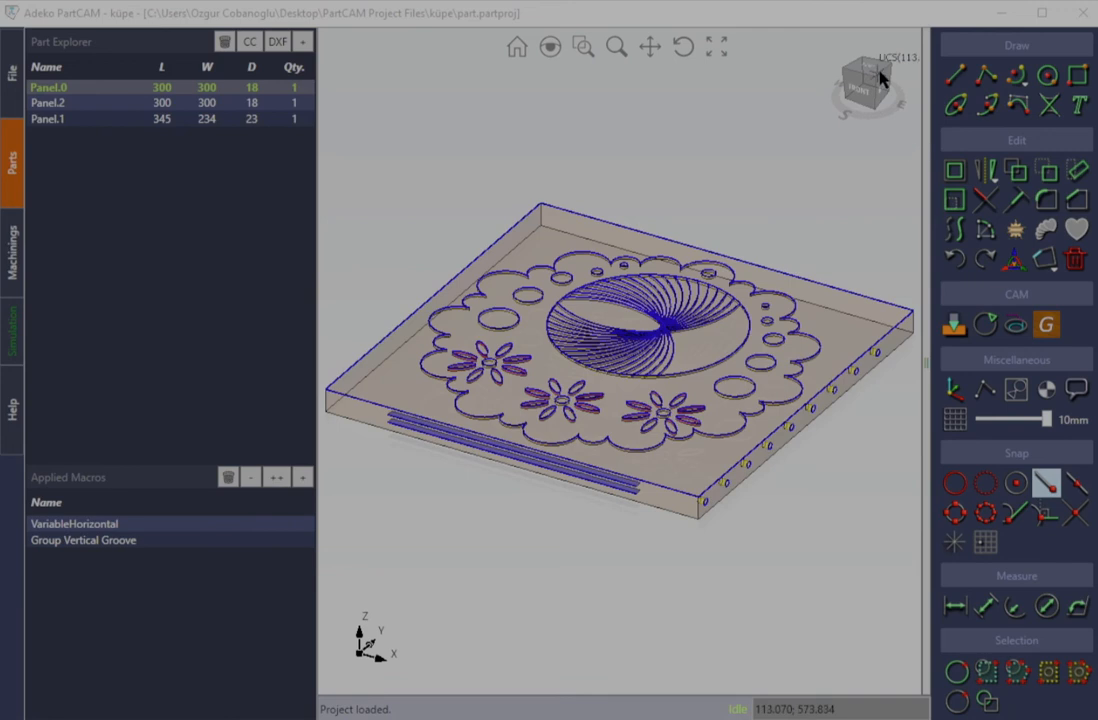
# Add a new panel with a width of 30 and a length of 400 to the project
pyautogui.click(872, 72)
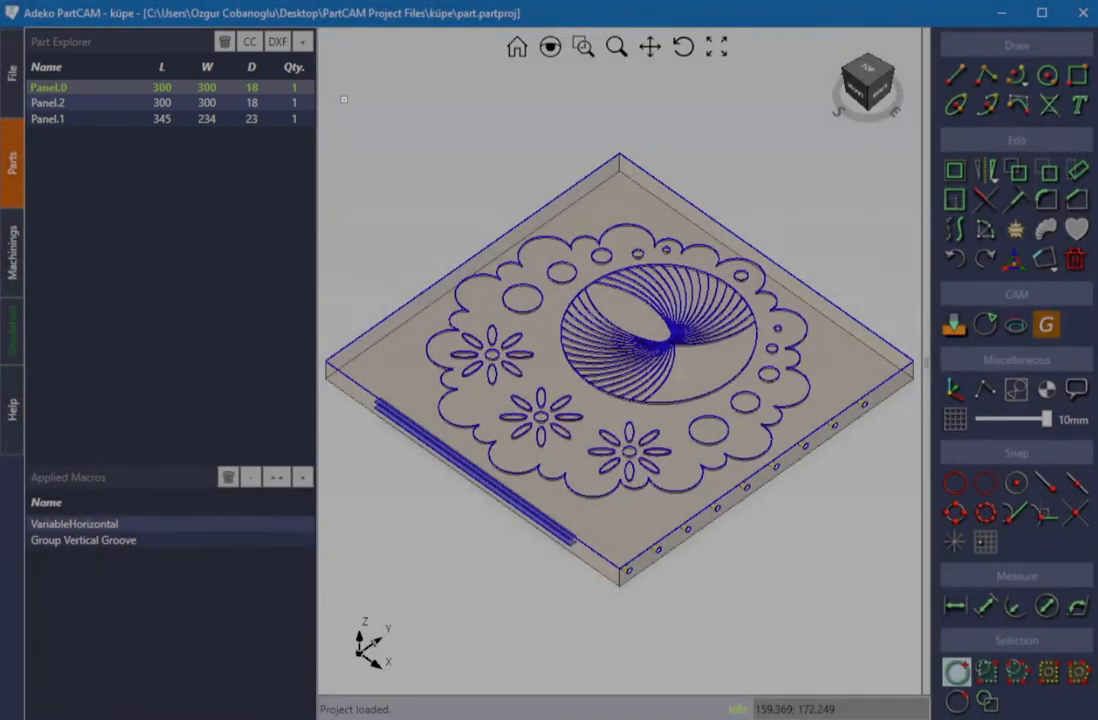
pyautogui.click(303, 52)
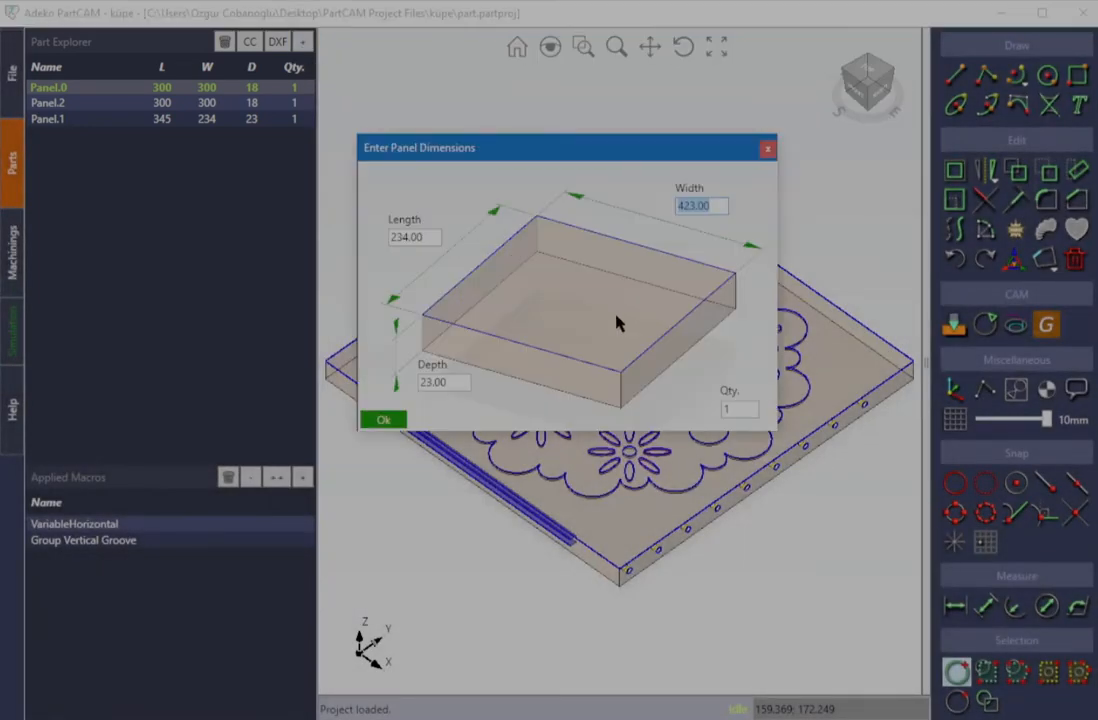
pyautogui.write('30')
pyautogui.press('Tab')
pyautogui.write('400')
pyautogui.press('Return')
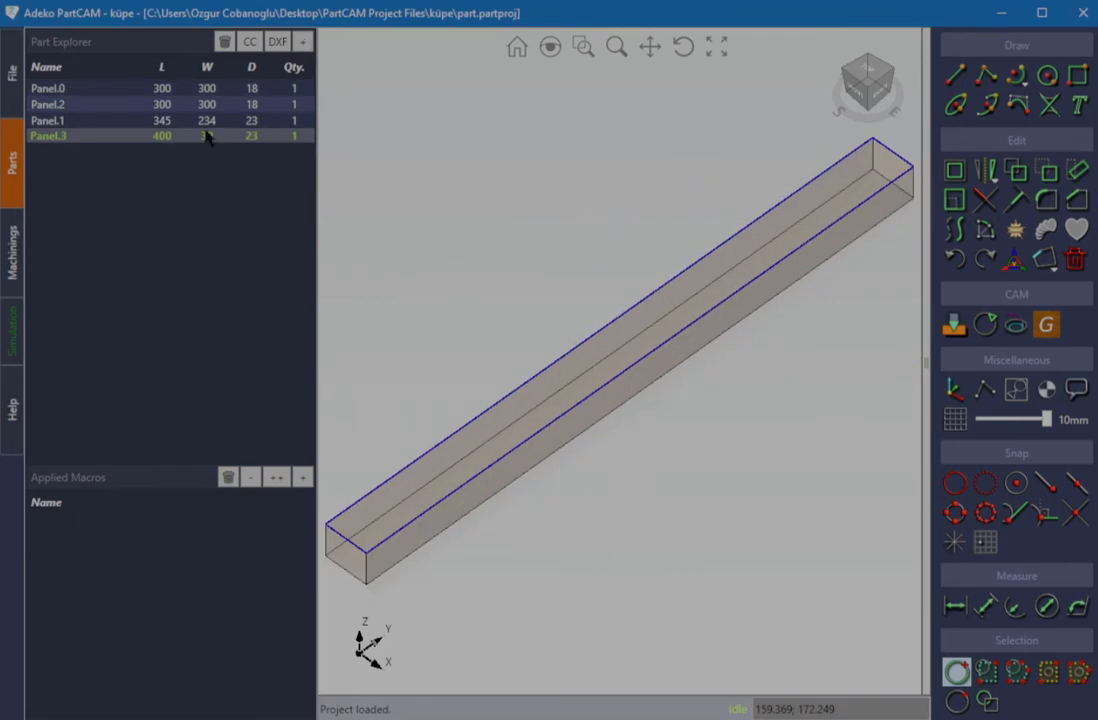
# Set the width of the new 400-long panel to 300
pyautogui.doubleClick(207, 136)
pyautogui.write('300')
pyautogui.press('Return')
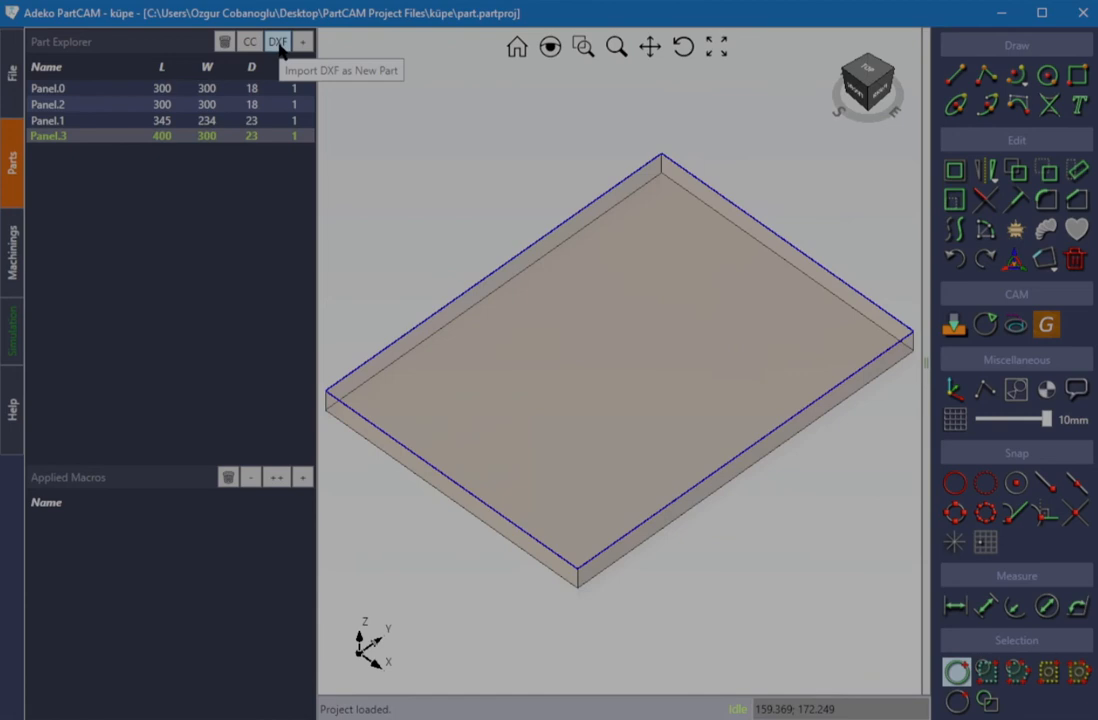
# Display Panel.1, Panel.2 and Panel.0 in turn to inspect their machining geometry
pyautogui.click(207, 121)
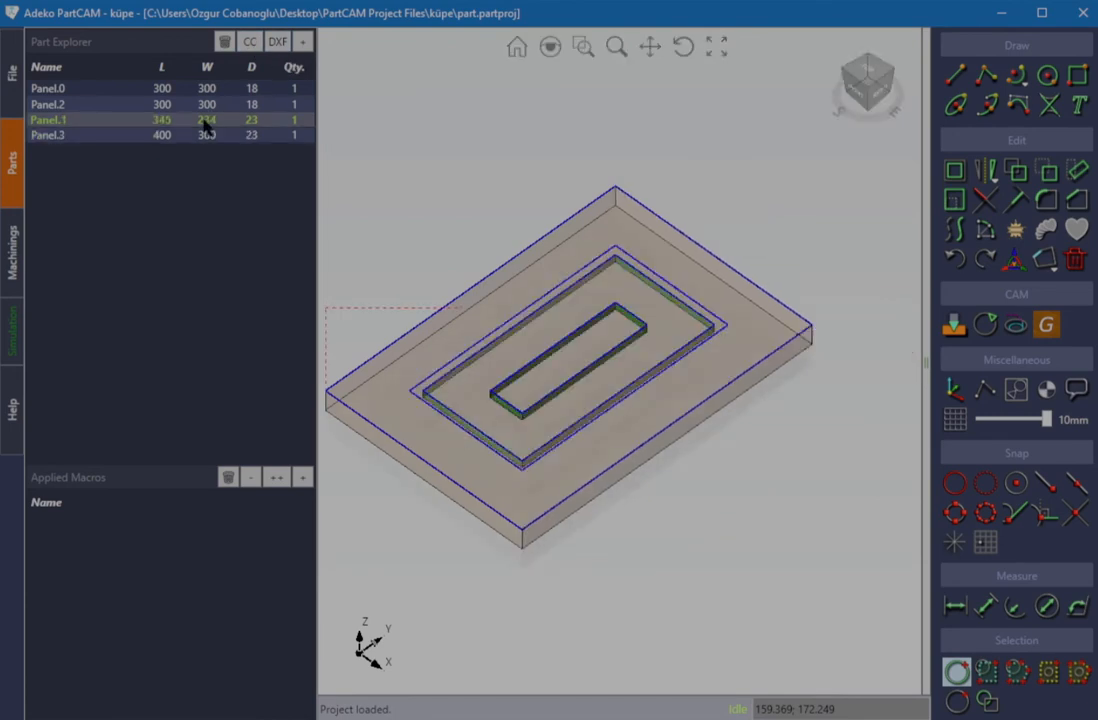
pyautogui.click(205, 104)
pyautogui.click(205, 89)
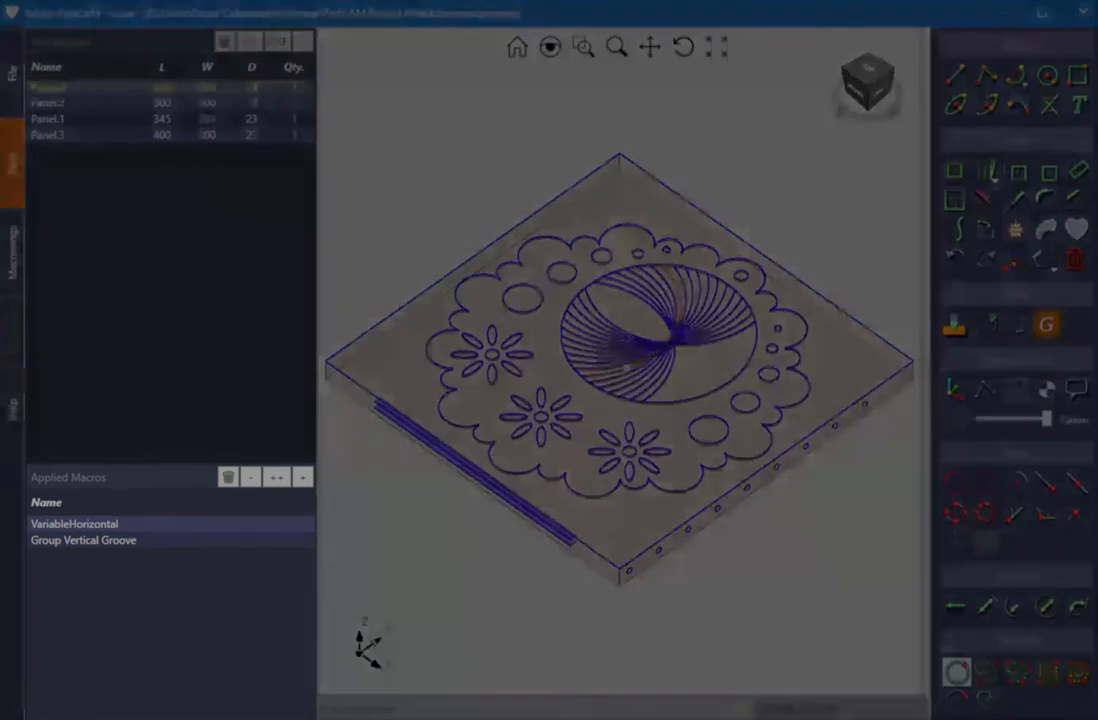
pyautogui.moveTo(530, 315); pyautogui.dragTo(621, 372, button='middle')
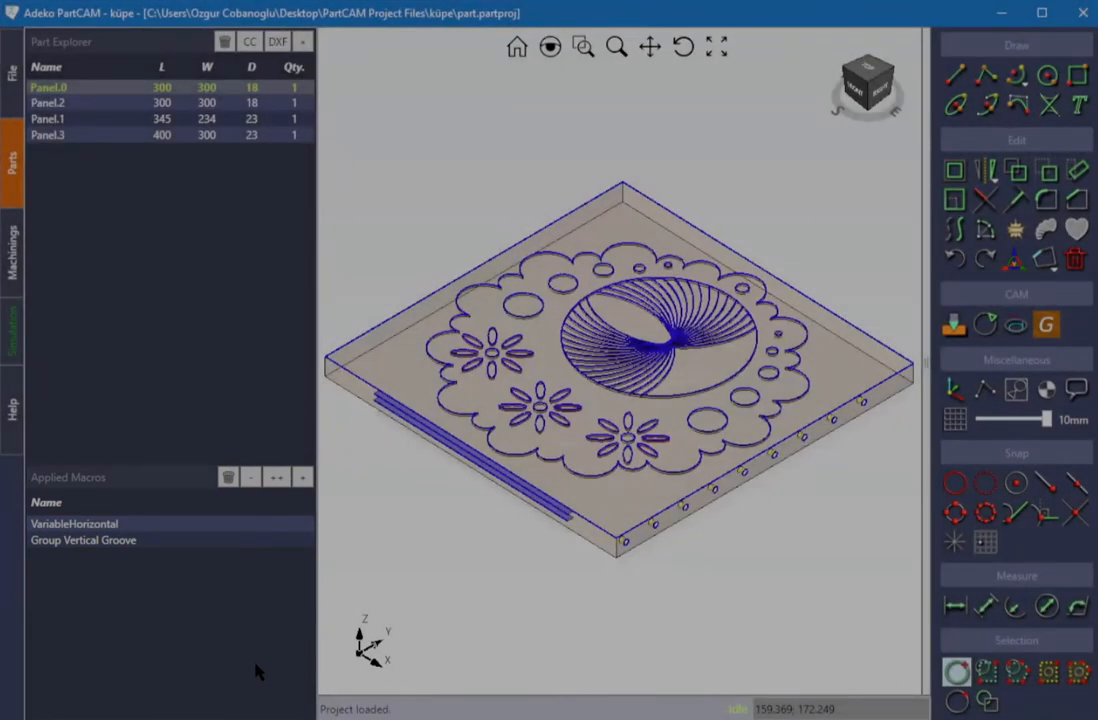
# Highlight the geometry made by the VariableHorizontal and Group Vertical Groove macros on Panel.0
pyautogui.click(196, 523)
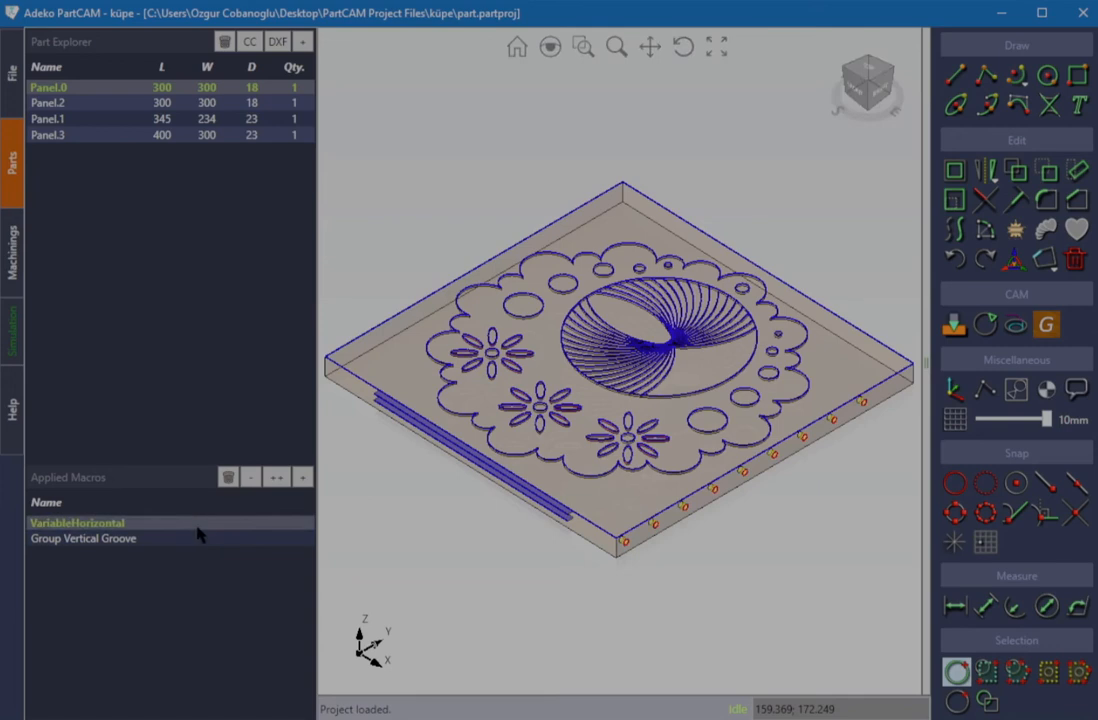
pyautogui.click(203, 541)
pyautogui.click(201, 521)
pyautogui.click(193, 541)
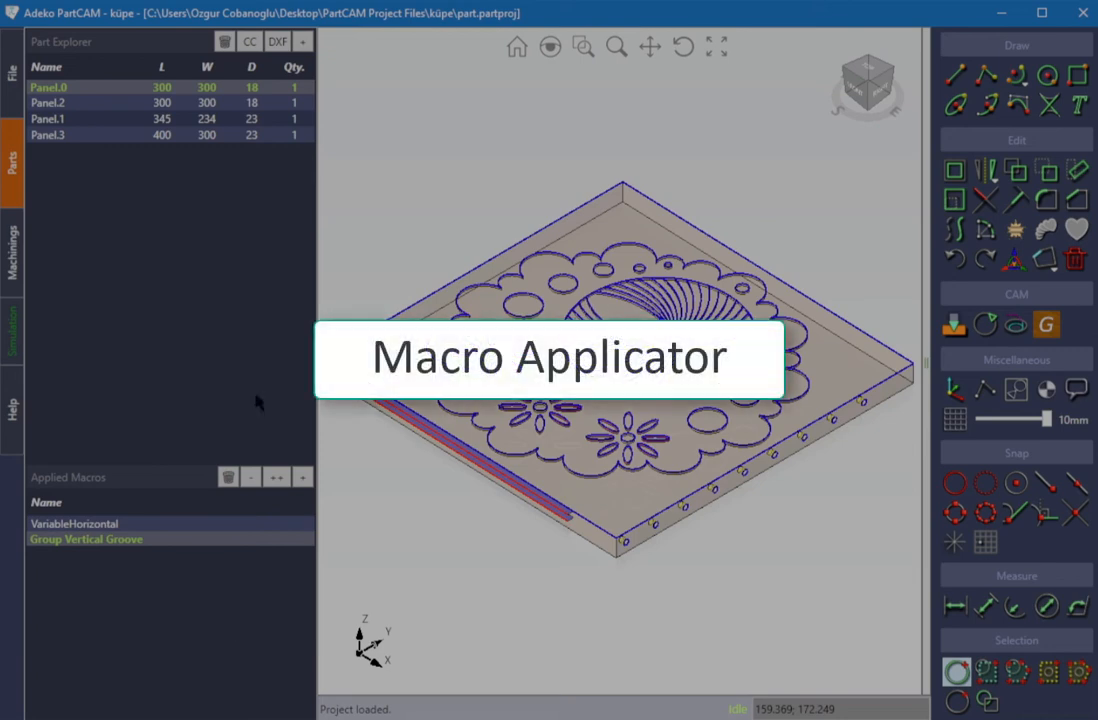
# Make Panel.3 the active part, show it from the top, and open the Macro Applicator
pyautogui.click(222, 136)
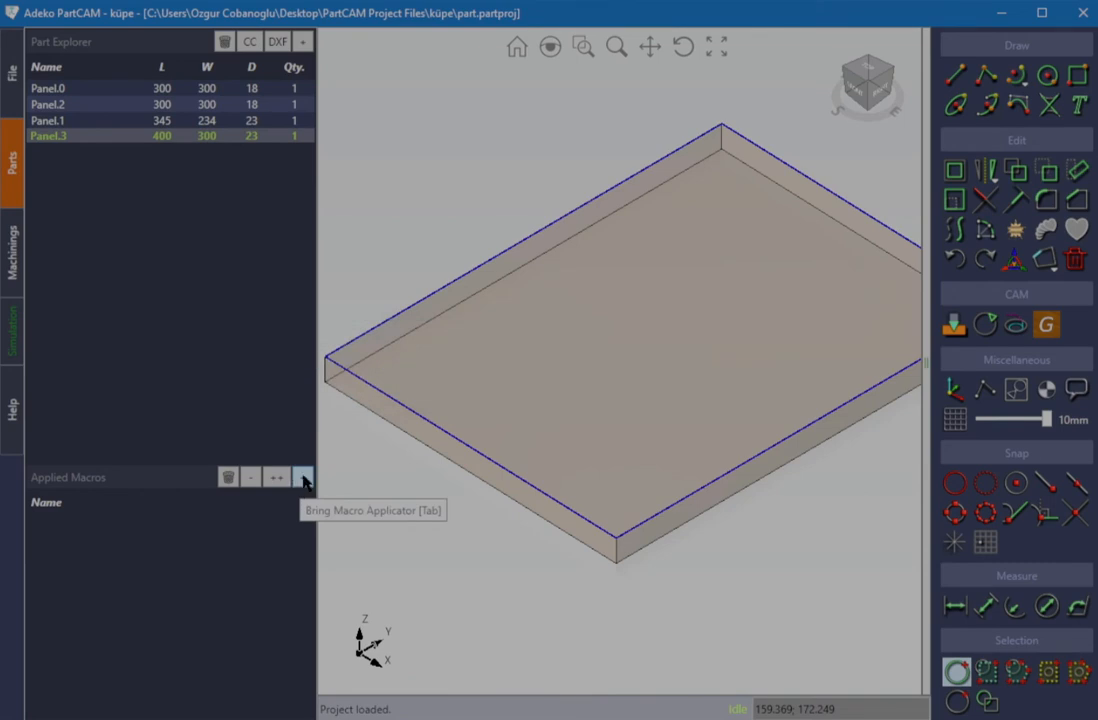
pyautogui.click(869, 75)
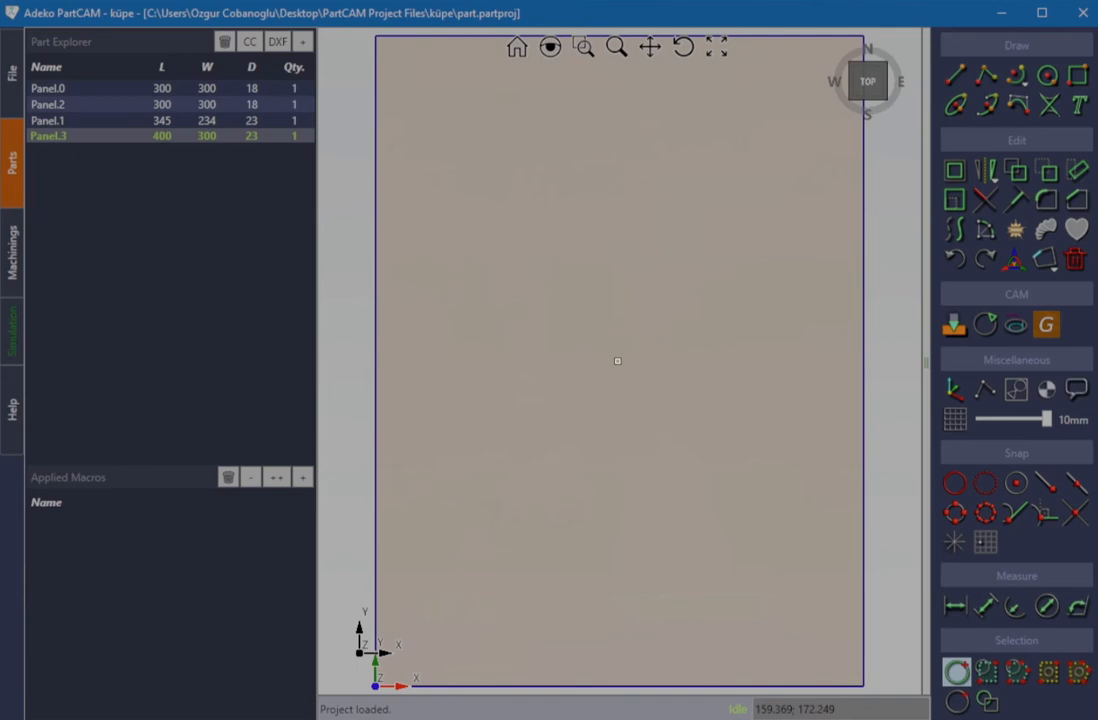
pyautogui.scroll(-1, 617, 361)
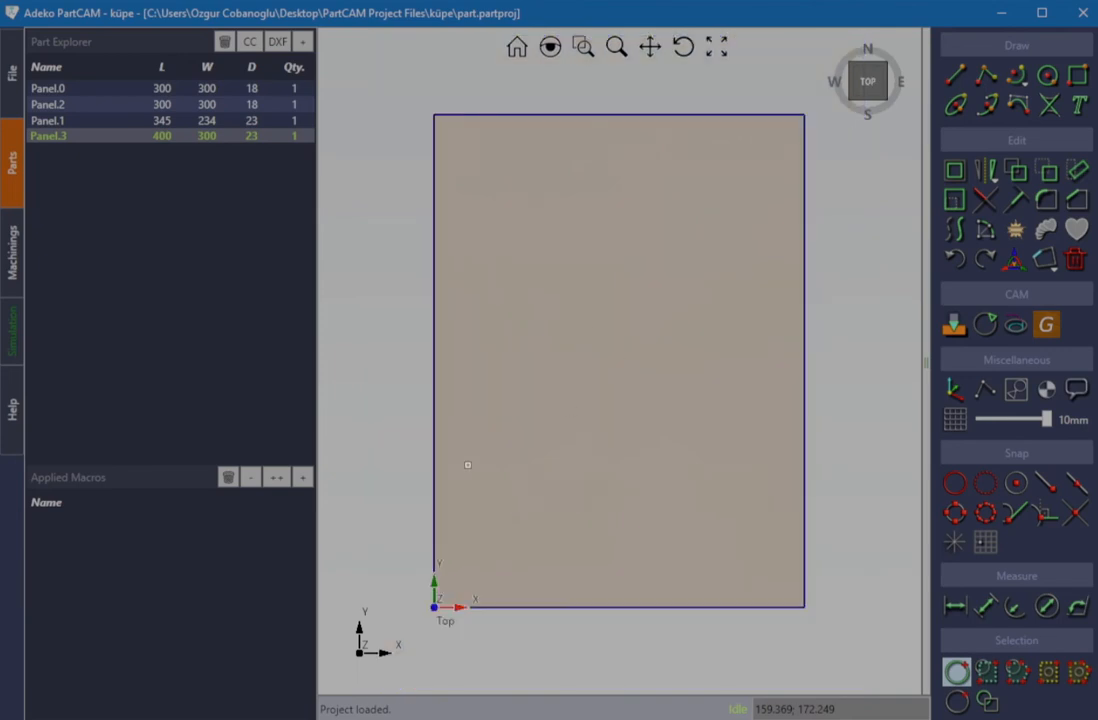
pyautogui.click(302, 477)
# Examine the parameters of the Fixed Vertical Fillet and Fixed Vertical Chamfer Rectangle Frame slot macros
pyautogui.click(322, 628)
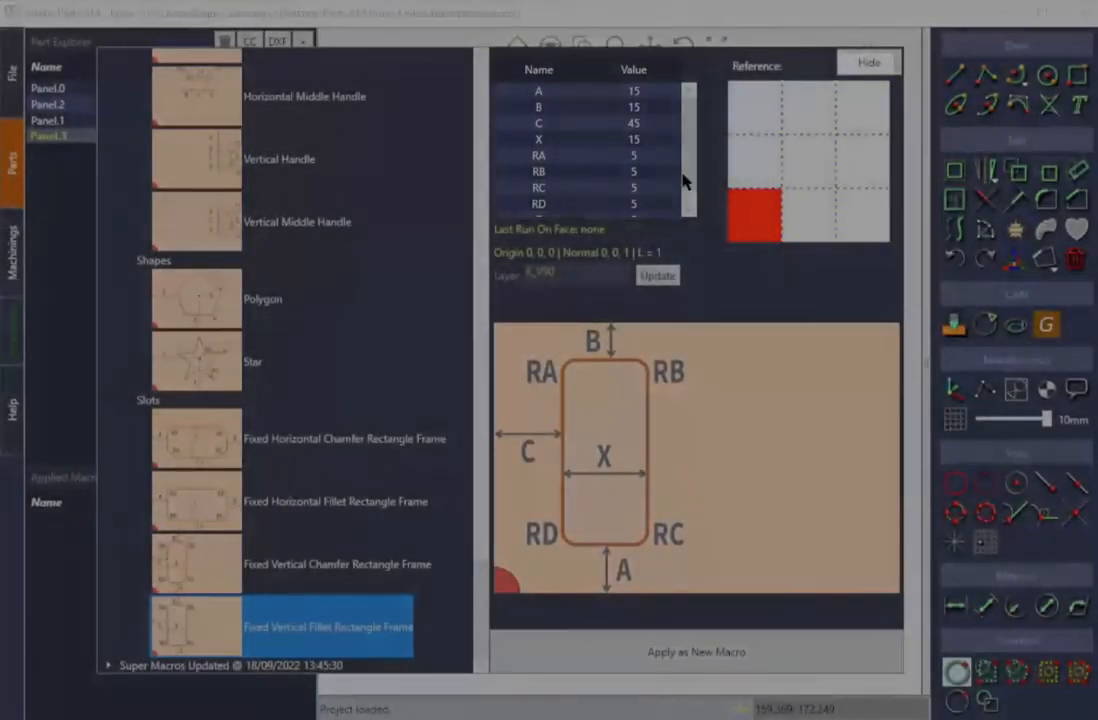
pyautogui.moveTo(686, 181); pyautogui.dragTo(687, 192)
pyautogui.click(350, 577)
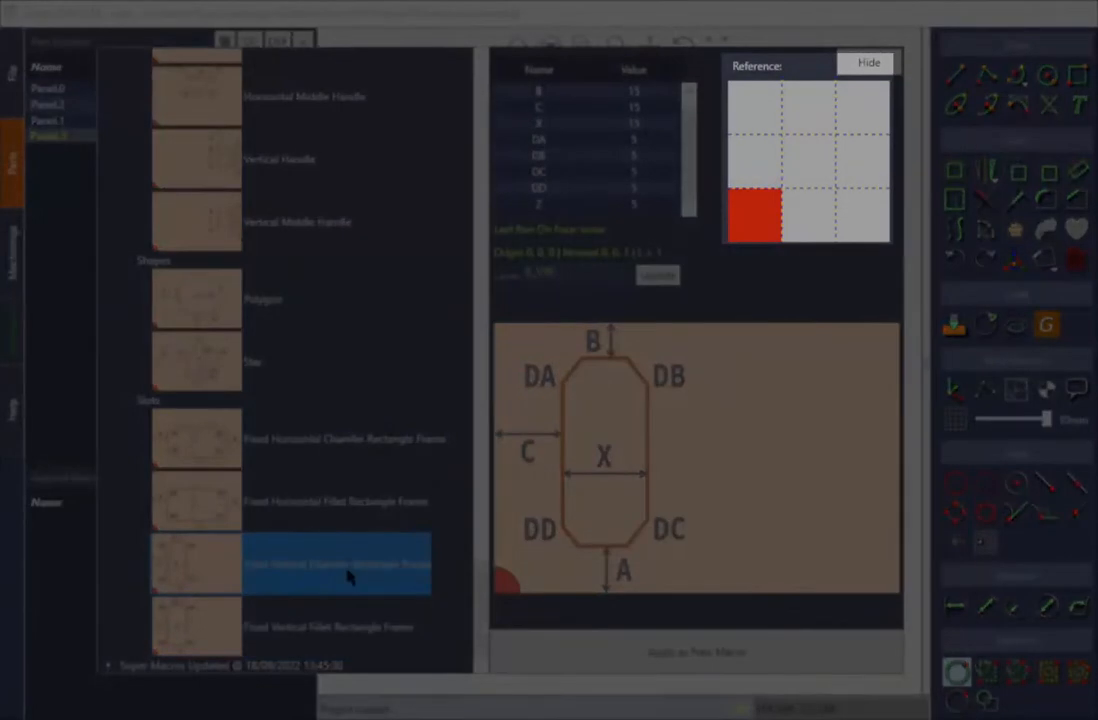
# Try several reference positions for the Fixed Vertical Chamfer Rectangle Frame macro and return to the lower-left corner
pyautogui.click(742, 175)
pyautogui.click(808, 110)
pyautogui.click(870, 165)
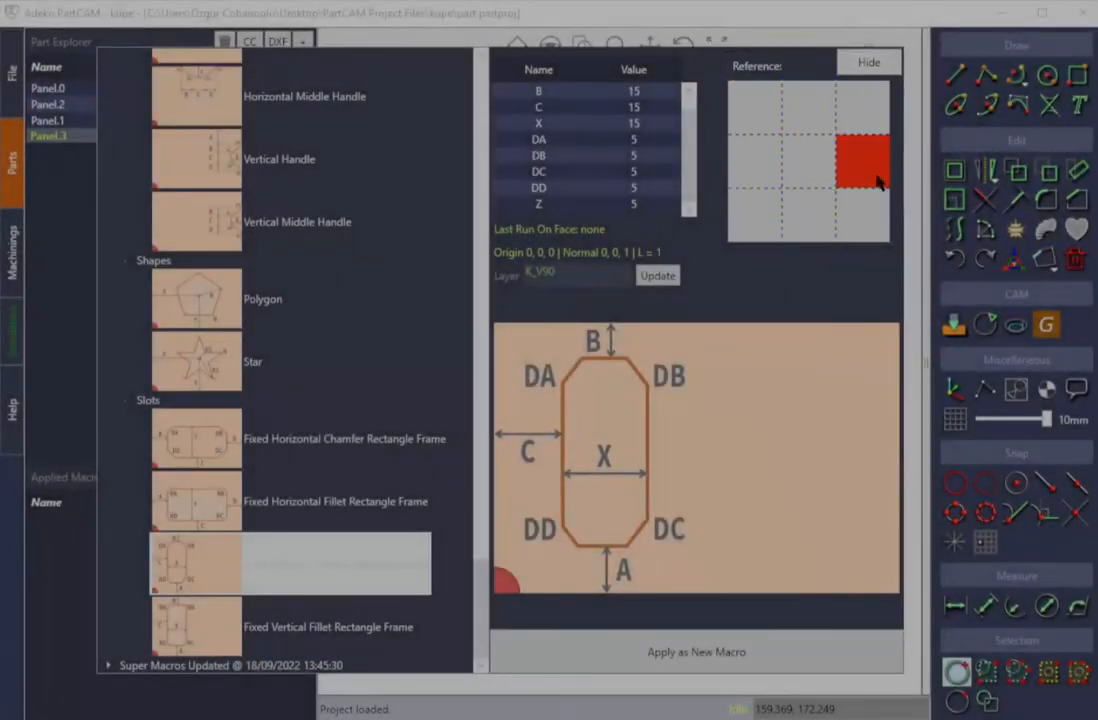
pyautogui.click(808, 162)
pyautogui.click(818, 218)
pyautogui.click(755, 215)
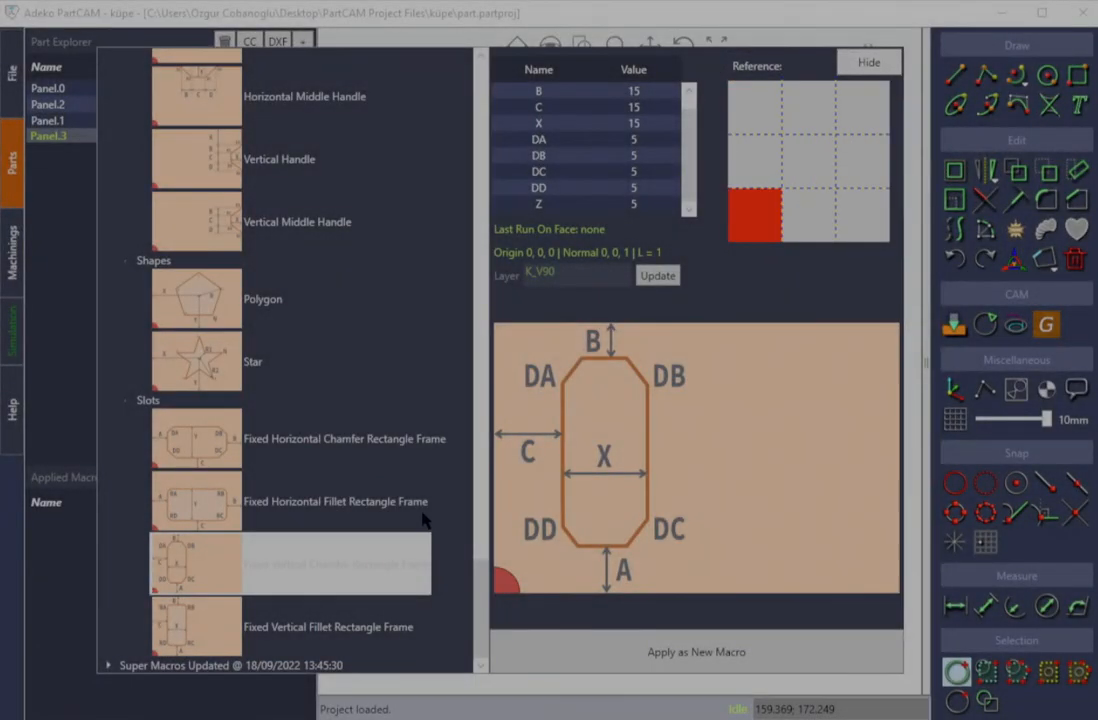
# Browse the system macros from Slots back through Shapes, Handles, Notches, Holes, Grooves and Frames to Connectors, examining their previews and parameters
pyautogui.click(340, 575)
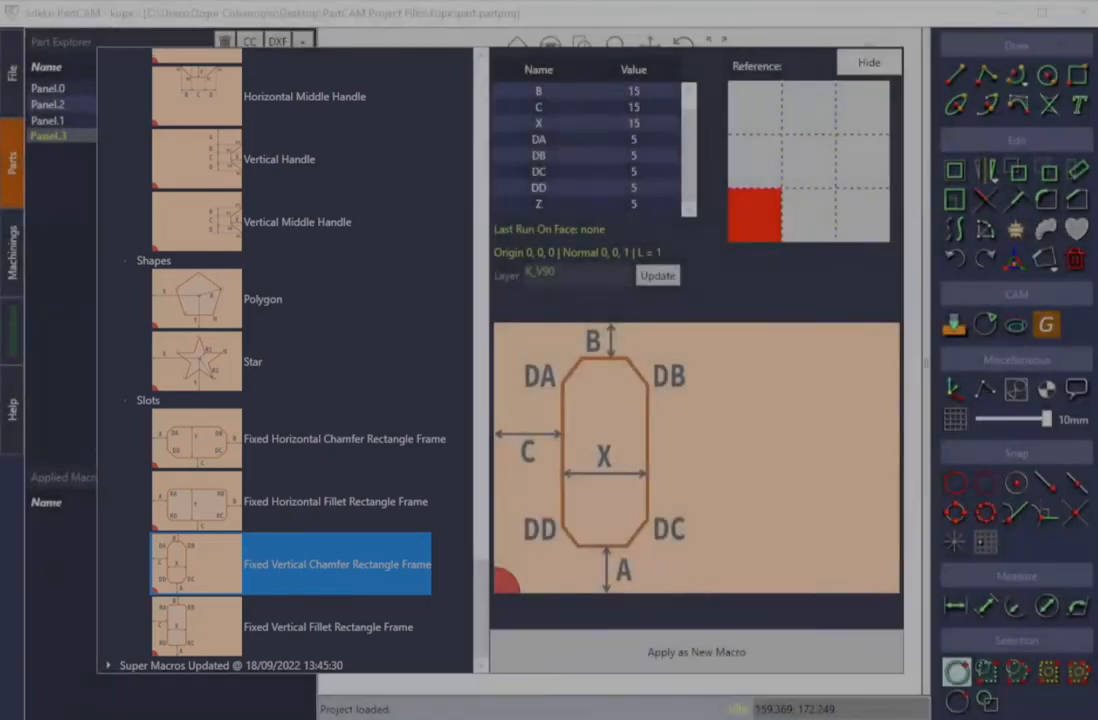
pyautogui.click(335, 502)
pyautogui.press('Up')
pyautogui.press('Up')
pyautogui.press('Up')
pyautogui.press('Up')
pyautogui.press('Up')
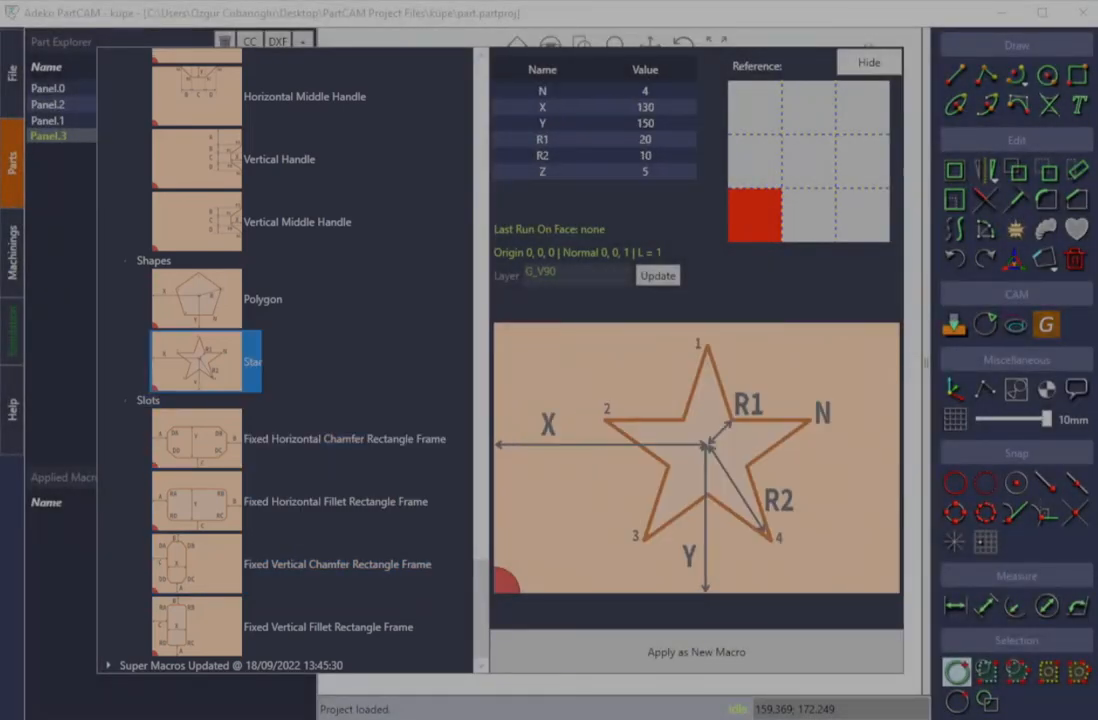
pyautogui.press('Up')
pyautogui.press('Up')
pyautogui.press('Up')
pyautogui.press('Up')
pyautogui.press('Up')
pyautogui.press('Up')
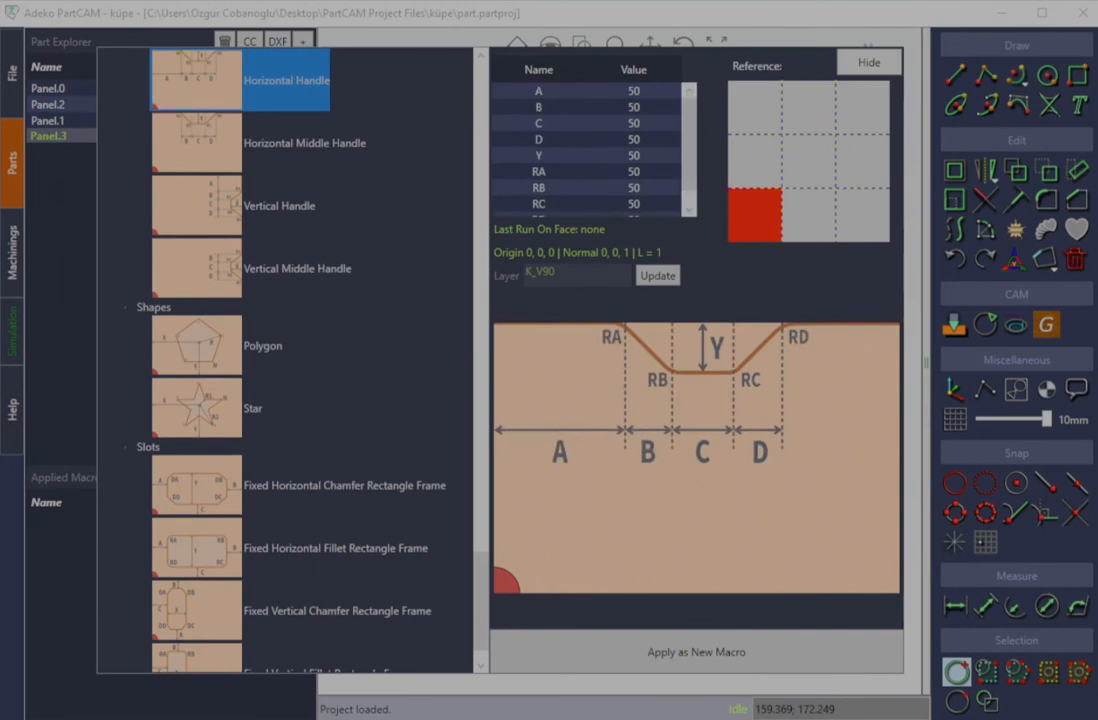
pyautogui.press('Up')
pyautogui.press('Up')
pyautogui.press('Up')
pyautogui.press('Up')
pyautogui.press('Up')
pyautogui.press('Up')
pyautogui.press('Up')
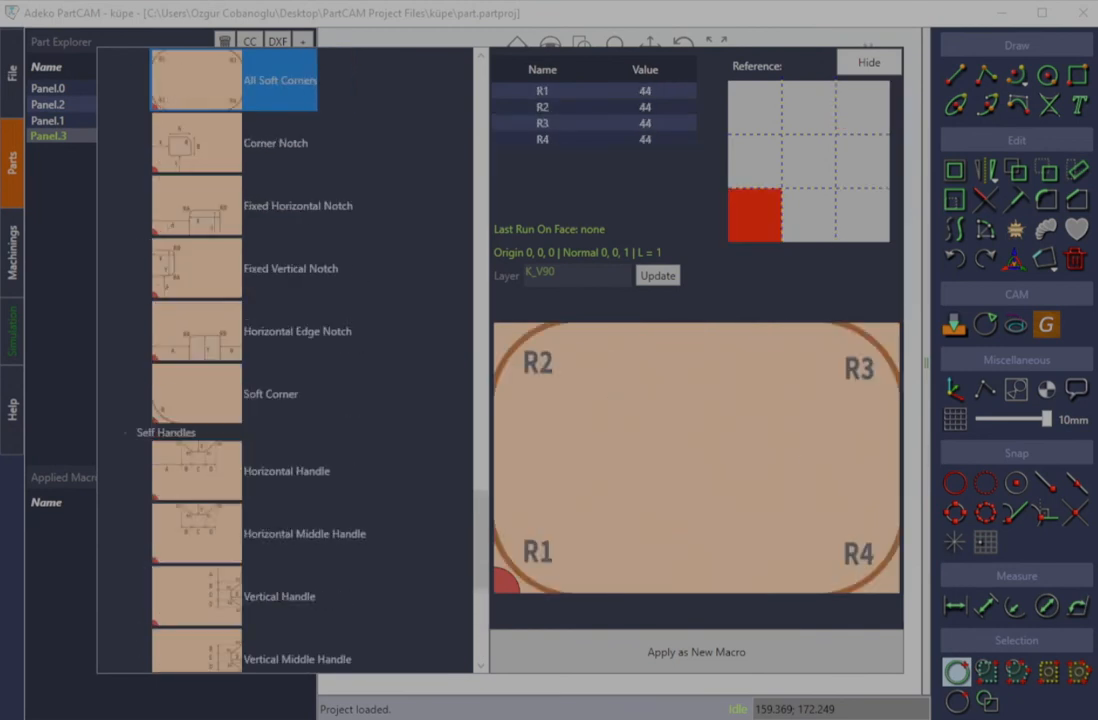
pyautogui.press('Up')
pyautogui.press('Up')
pyautogui.press('Up')
pyautogui.press('Up')
pyautogui.press('Up')
pyautogui.press('Up')
pyautogui.press('Up')
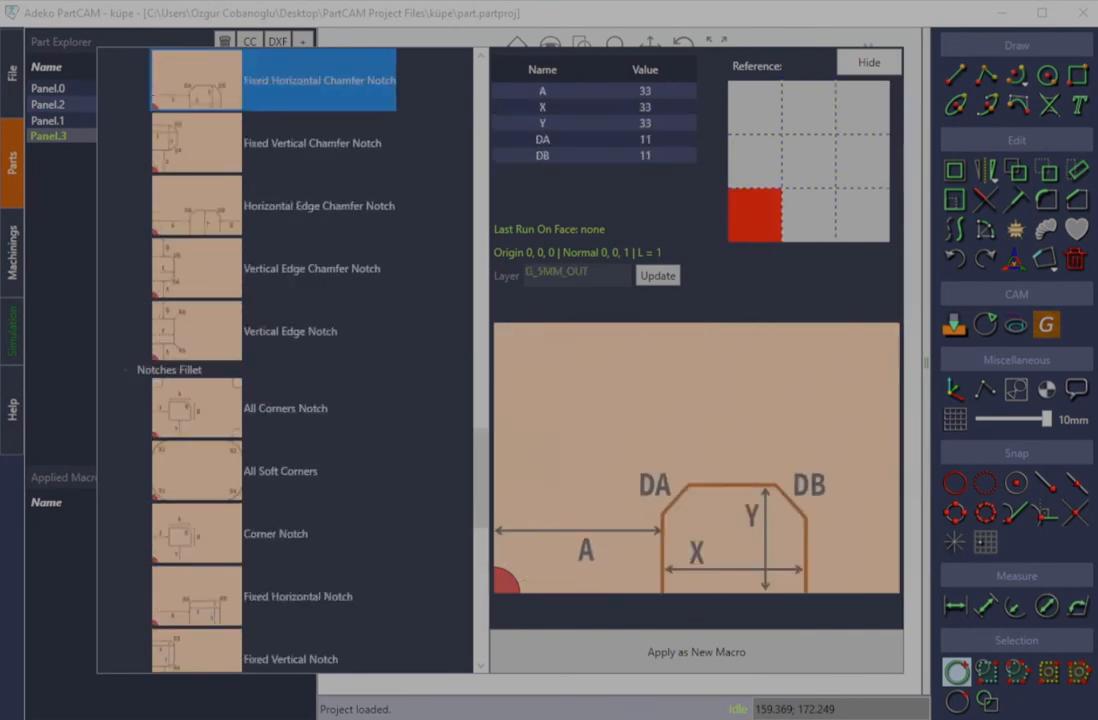
pyautogui.press('Up')
pyautogui.press('Up')
pyautogui.press('Up')
pyautogui.press('Up')
pyautogui.press('Up')
pyautogui.press('Up')
pyautogui.press('Up')
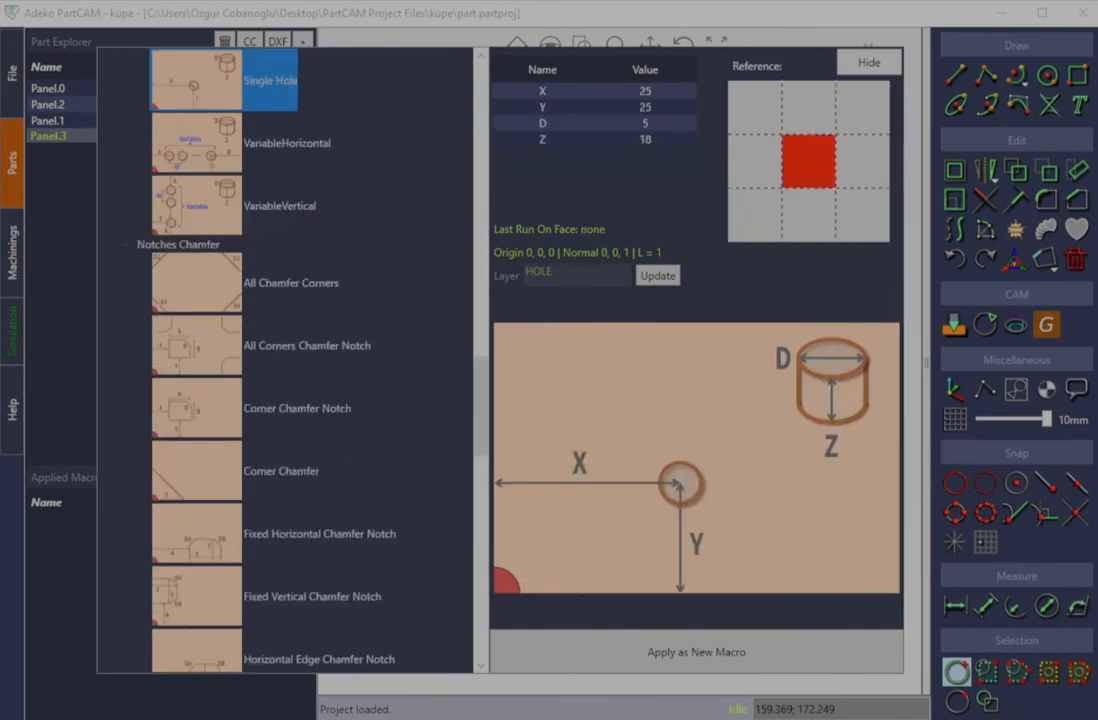
pyautogui.press('Up')
pyautogui.press('Up')
pyautogui.press('Up')
pyautogui.press('Up')
pyautogui.press('Up')
pyautogui.press('Up')
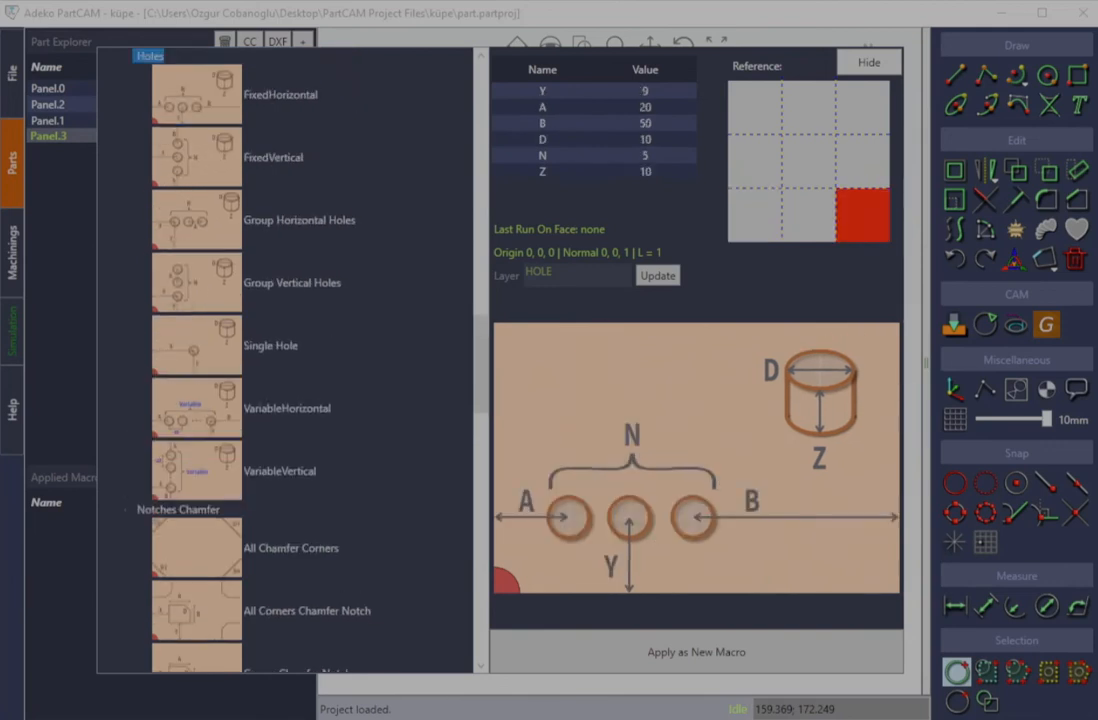
pyautogui.press('Up')
pyautogui.press('Up')
pyautogui.press('Up')
pyautogui.press('Up')
pyautogui.press('Up')
pyautogui.press('Up')
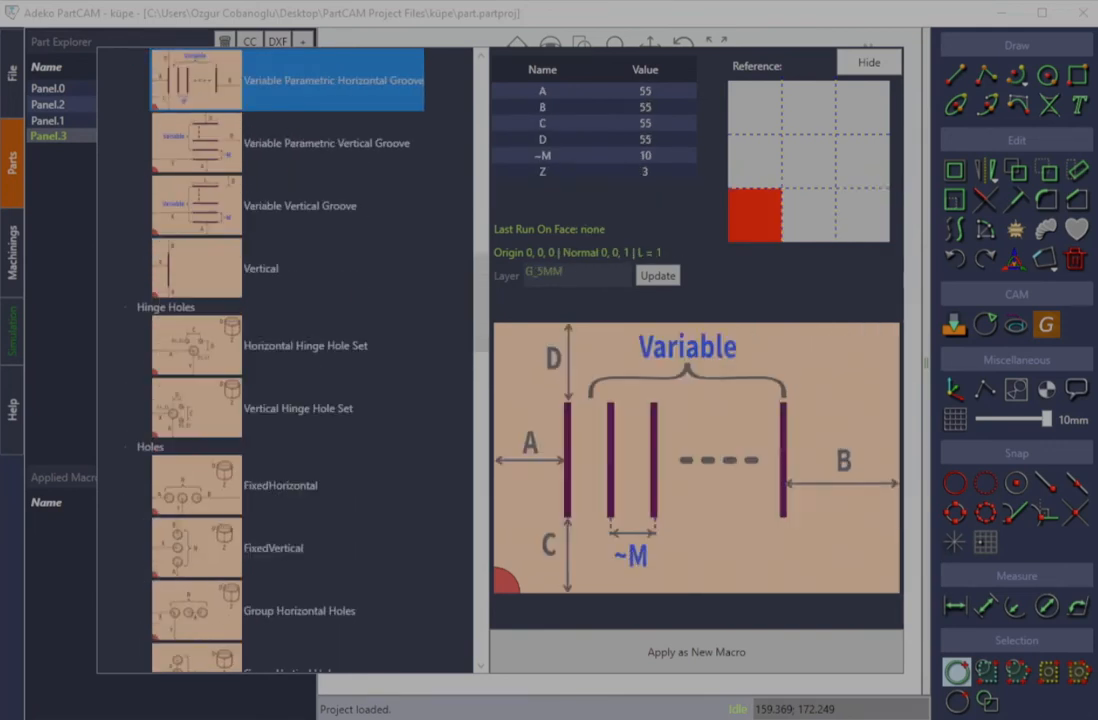
pyautogui.press('Up')
pyautogui.press('Up')
pyautogui.press('Up')
pyautogui.press('Up')
pyautogui.press('Up')
pyautogui.press('Up')
pyautogui.press('Up')
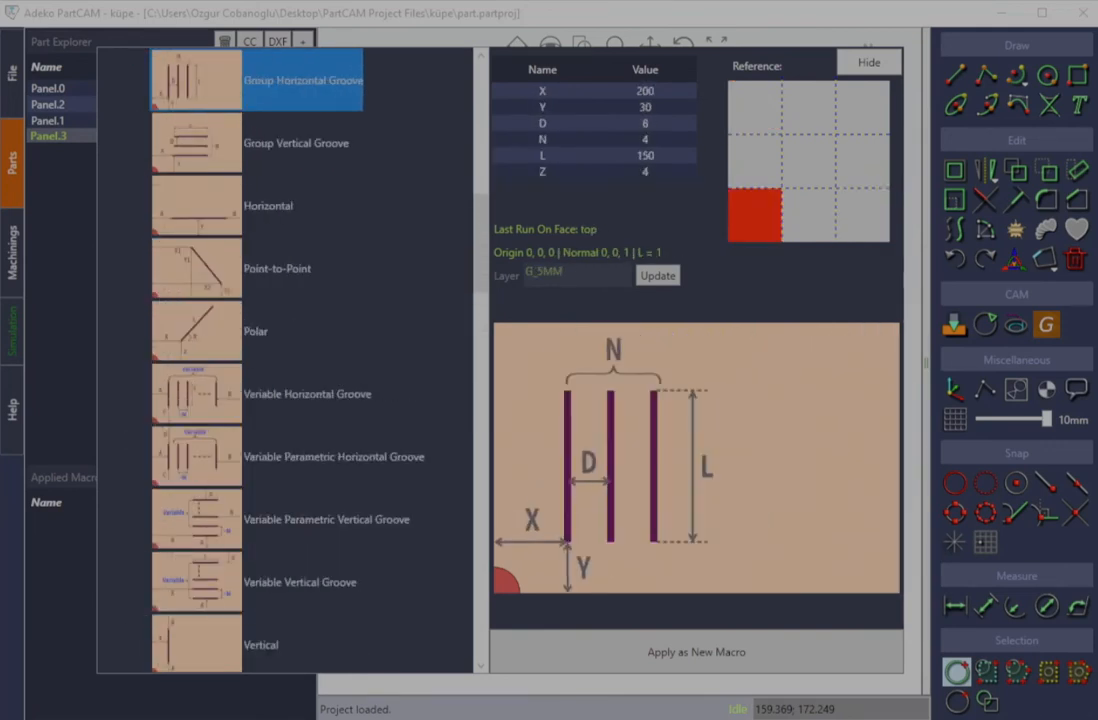
pyautogui.press('Up')
pyautogui.press('Up')
pyautogui.press('Up')
pyautogui.press('Up')
pyautogui.press('Up')
pyautogui.press('Up')
pyautogui.press('Up')
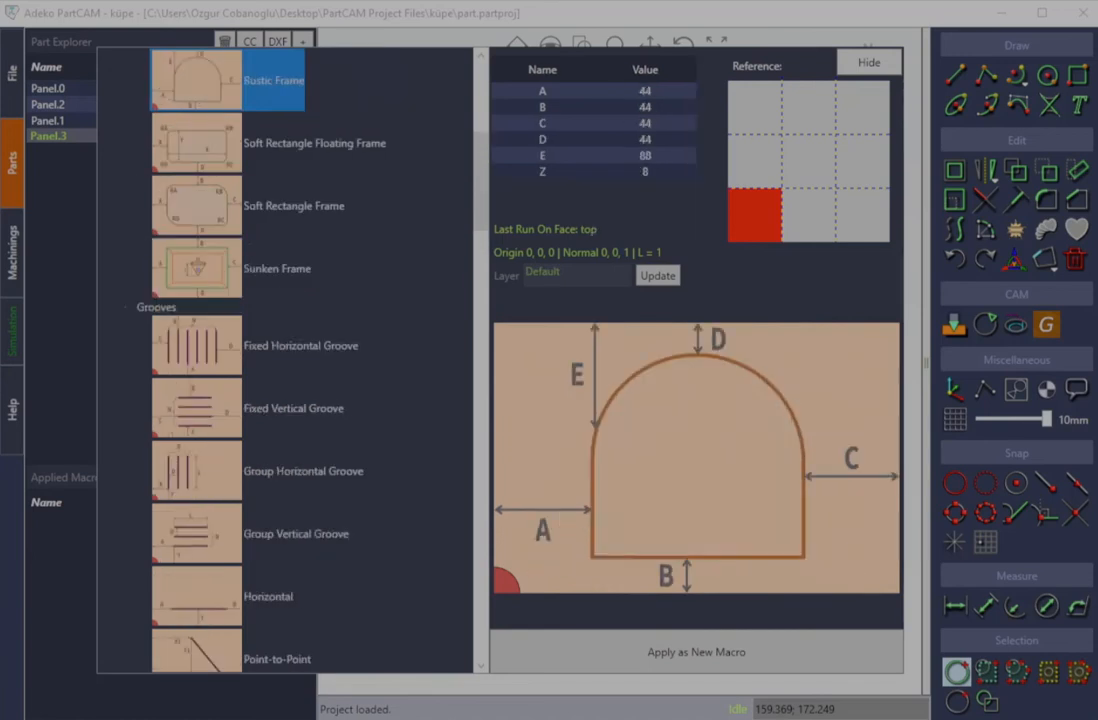
pyautogui.press('Up')
pyautogui.press('Up')
pyautogui.press('Up')
pyautogui.press('Up')
pyautogui.press('Up')
pyautogui.press('Up')
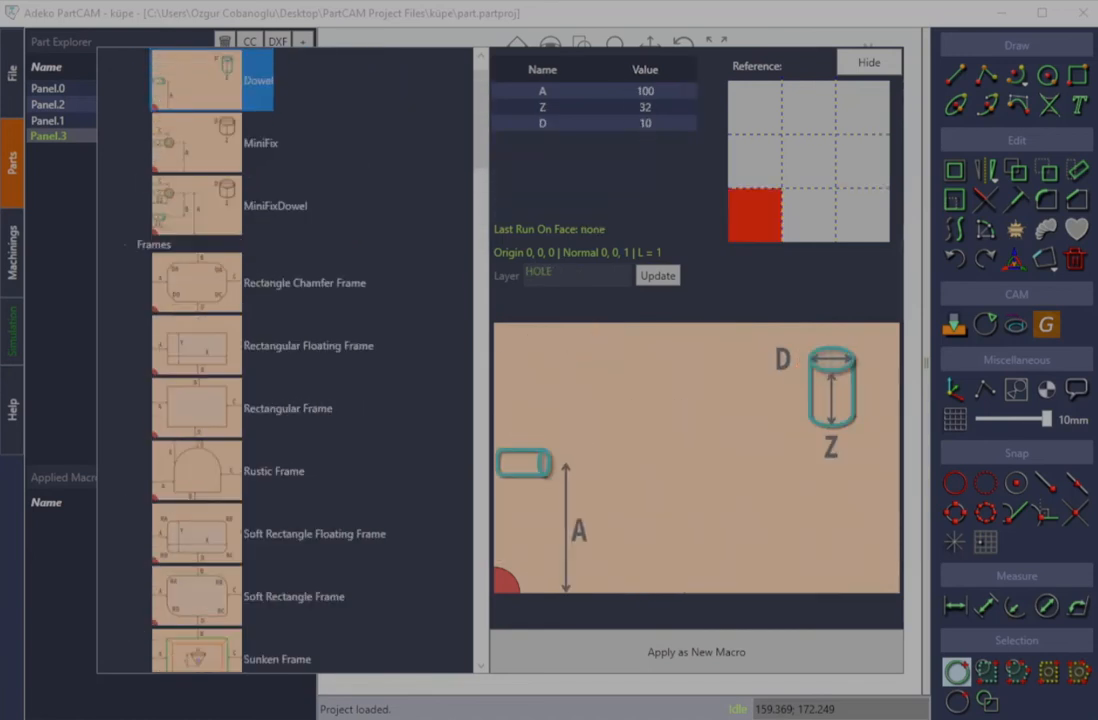
pyautogui.press('Up')
pyautogui.press('Up')
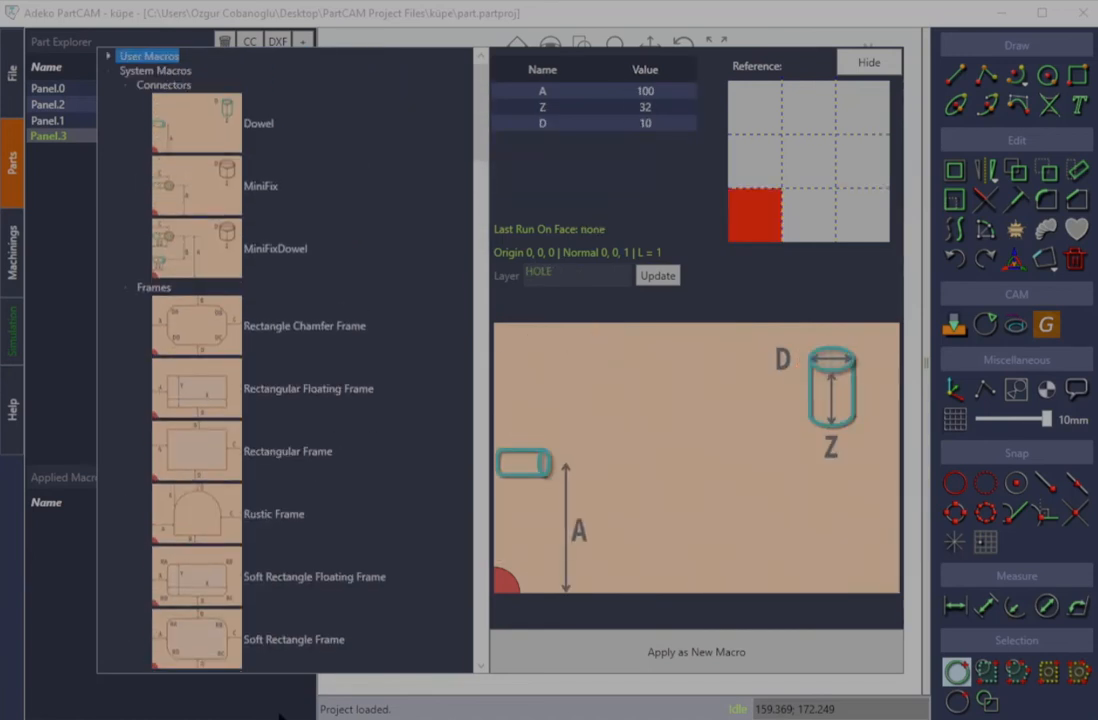
# Choose the Soft Rectangle Frame macro and go through its parameters from A to the depth Z
pyautogui.scroll(-1, 314, 382)
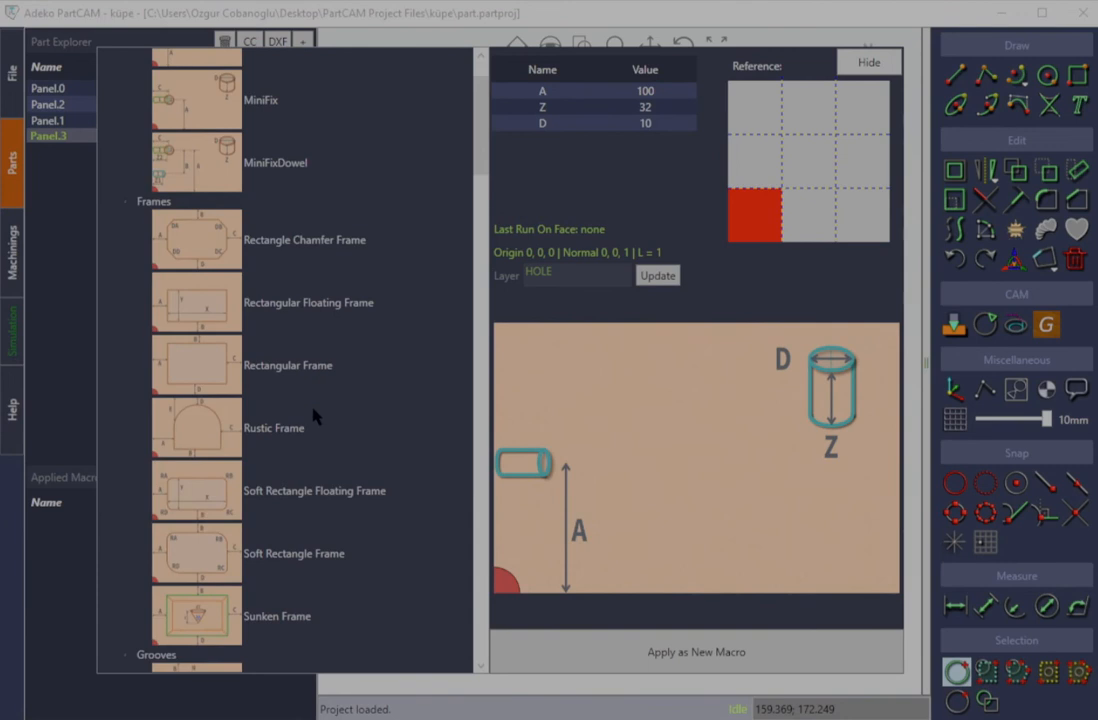
pyautogui.click(214, 541)
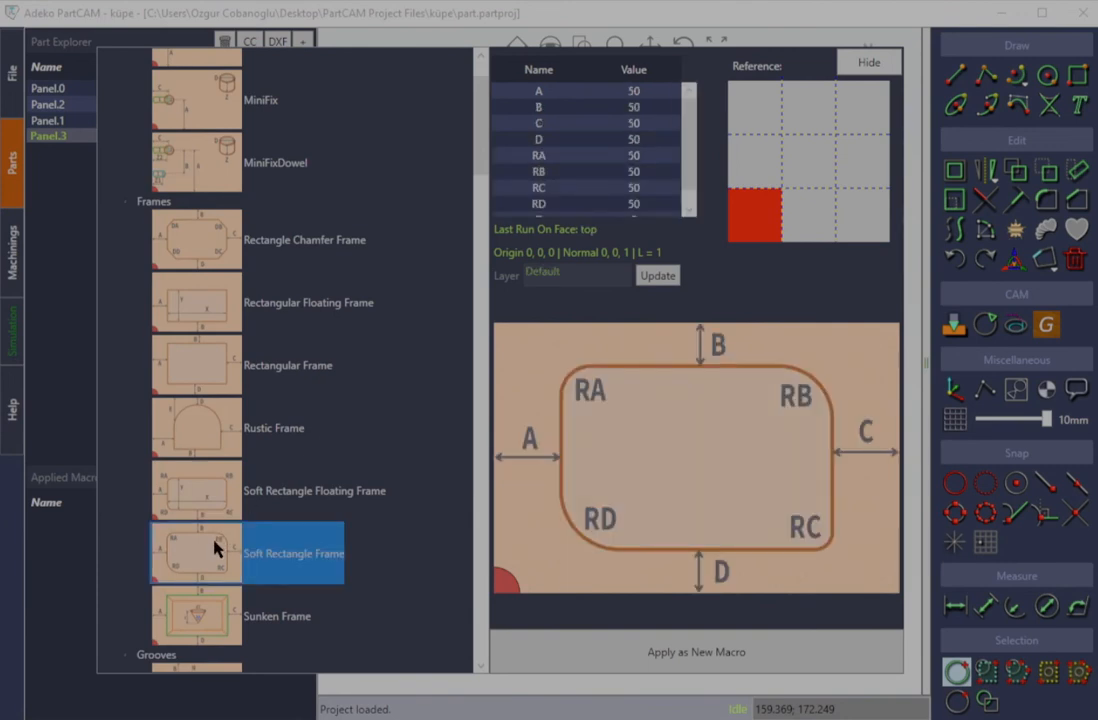
pyautogui.click(653, 92)
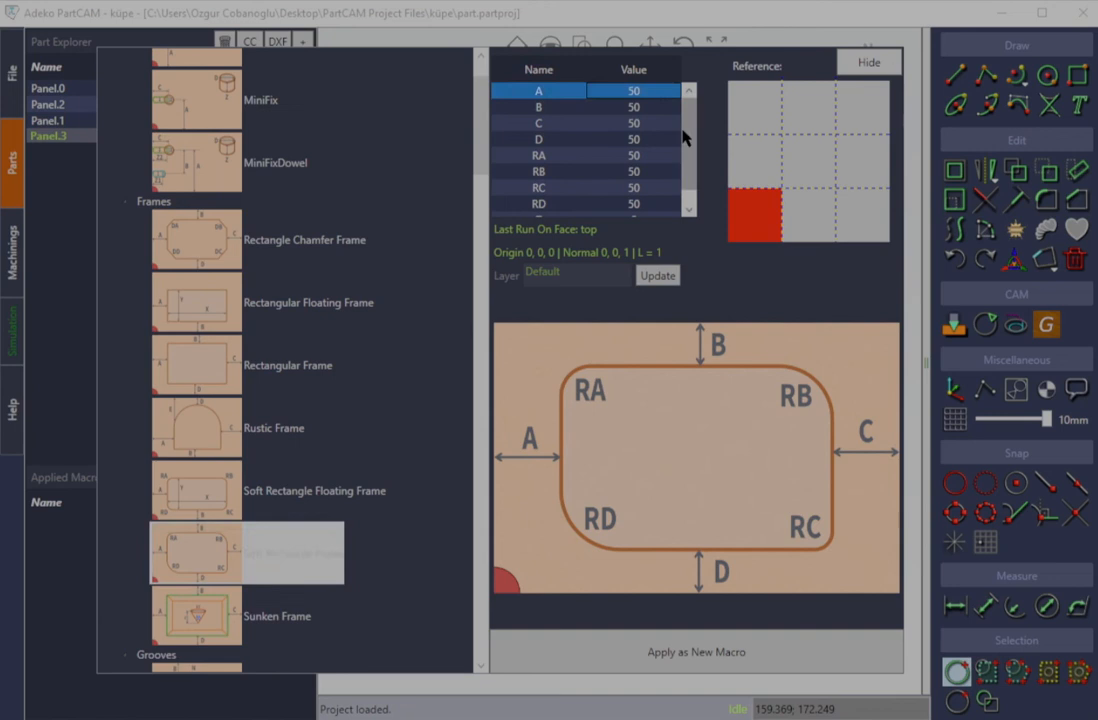
pyautogui.press('Down')
pyautogui.press('Down')
pyautogui.press('Down')
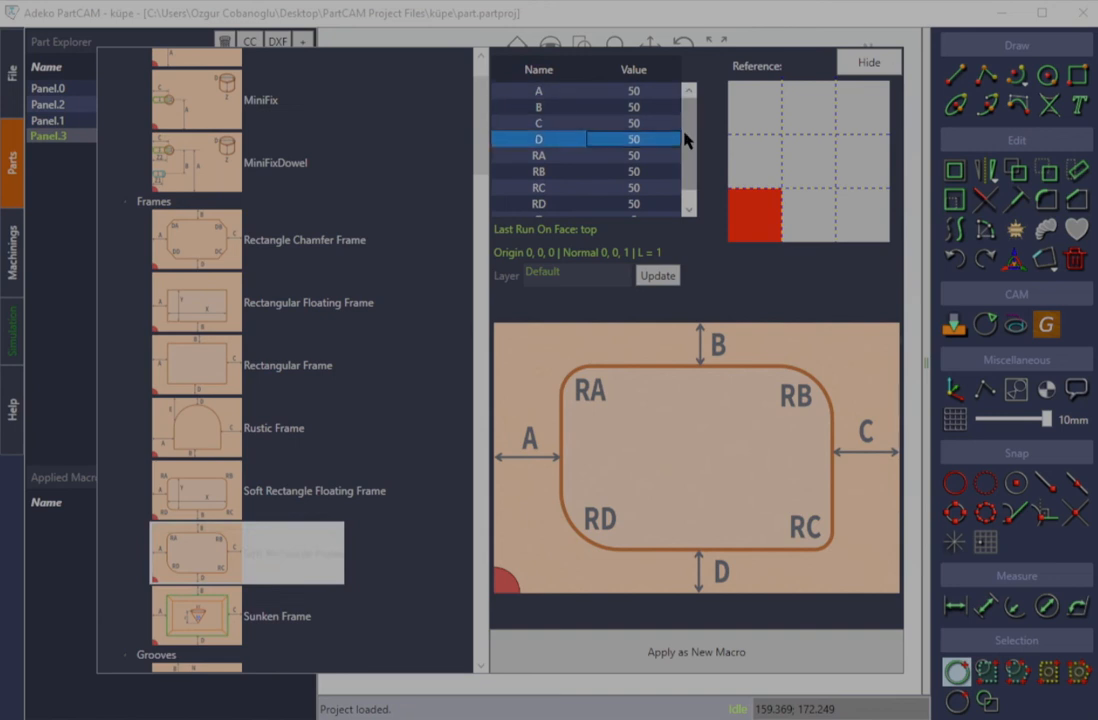
pyautogui.press('Down')
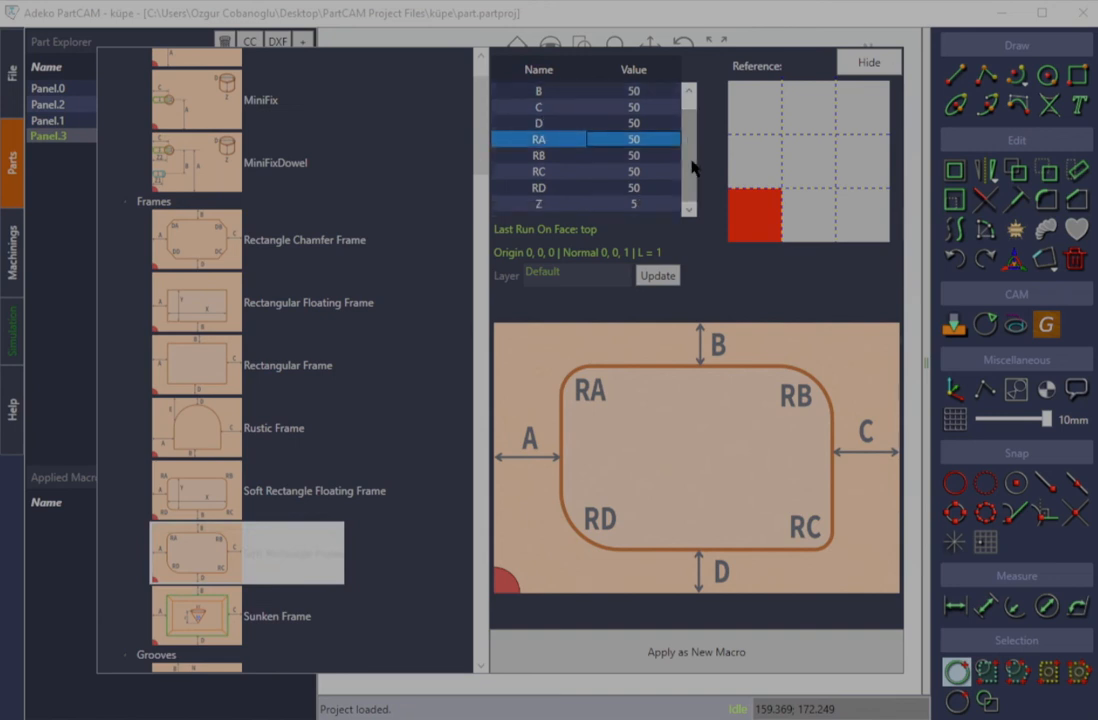
pyautogui.press('Down')
pyautogui.press('Down')
pyautogui.press('Down')
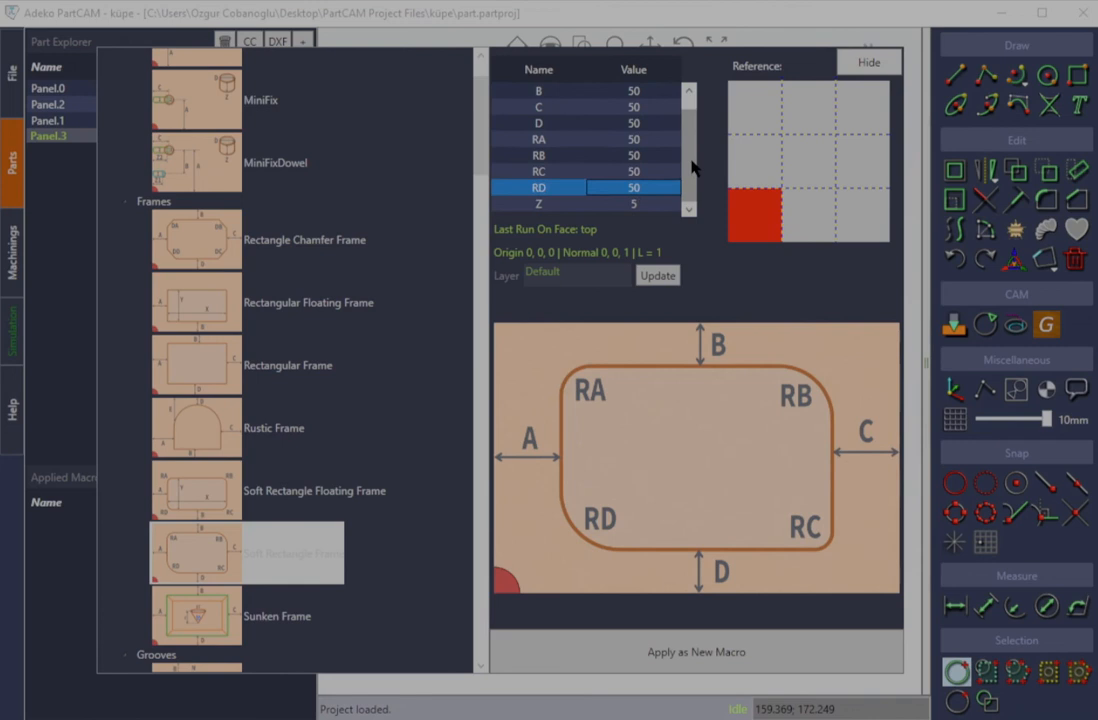
pyautogui.press('Down')
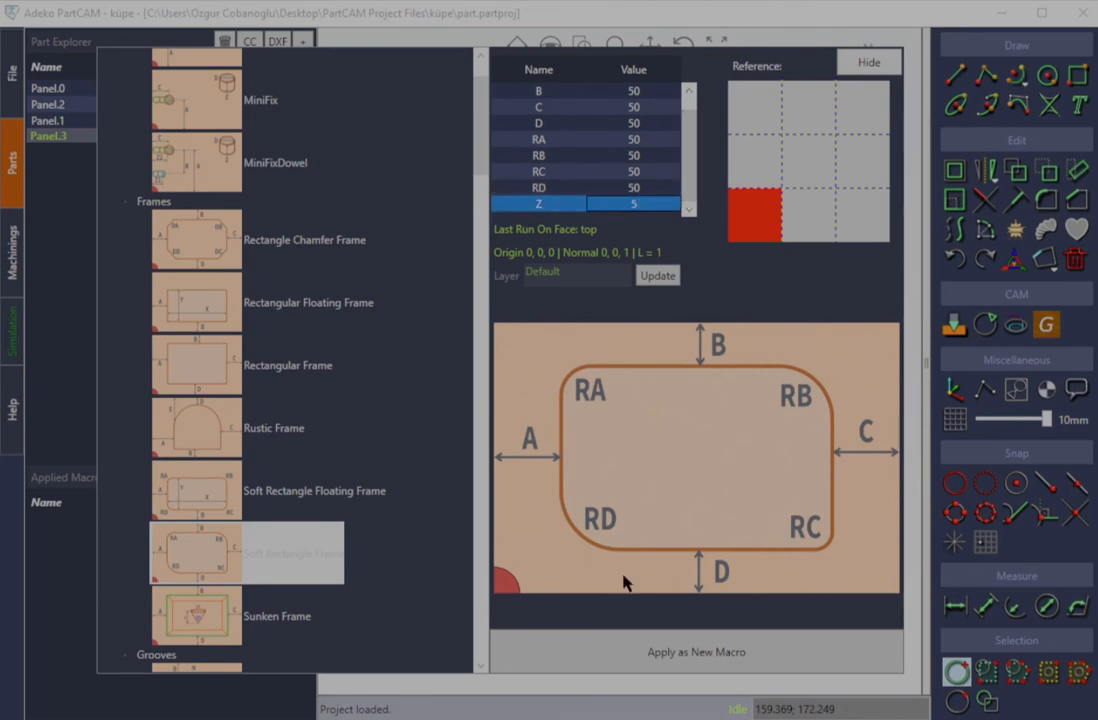
# Apply the Soft Rectangle Frame macro to Panel.3 and add a Rectangular Frame macro with its preset parameters
pyautogui.click(593, 653)
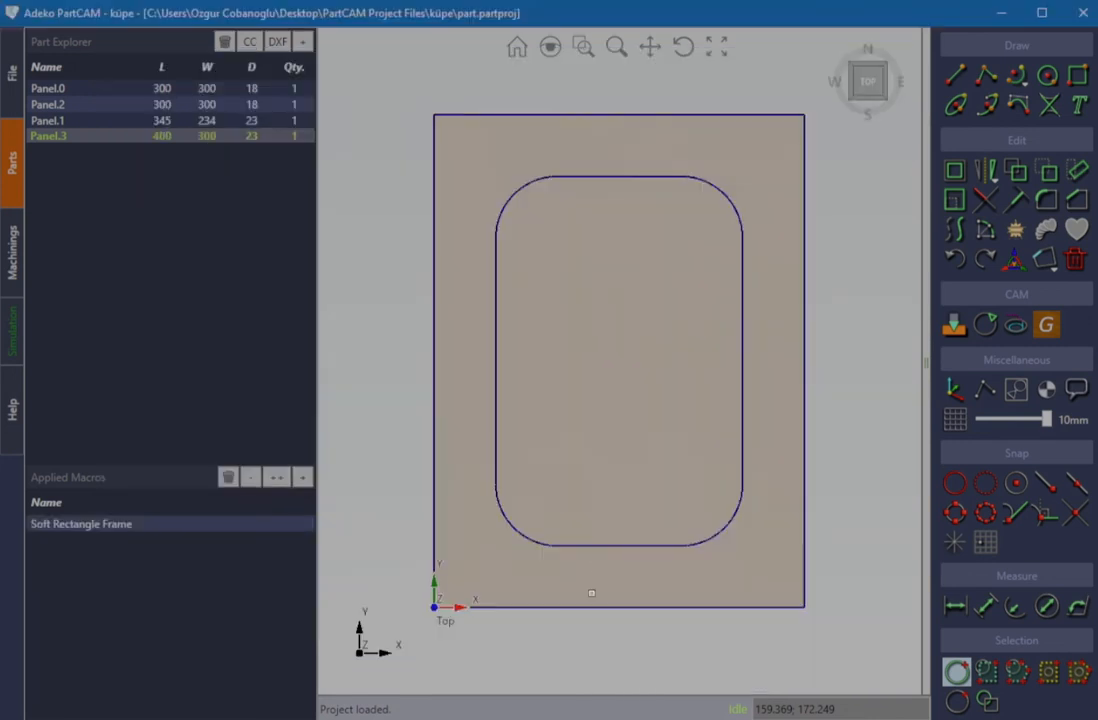
pyautogui.moveTo(613, 438); pyautogui.dragTo(559, 397, button='middle')
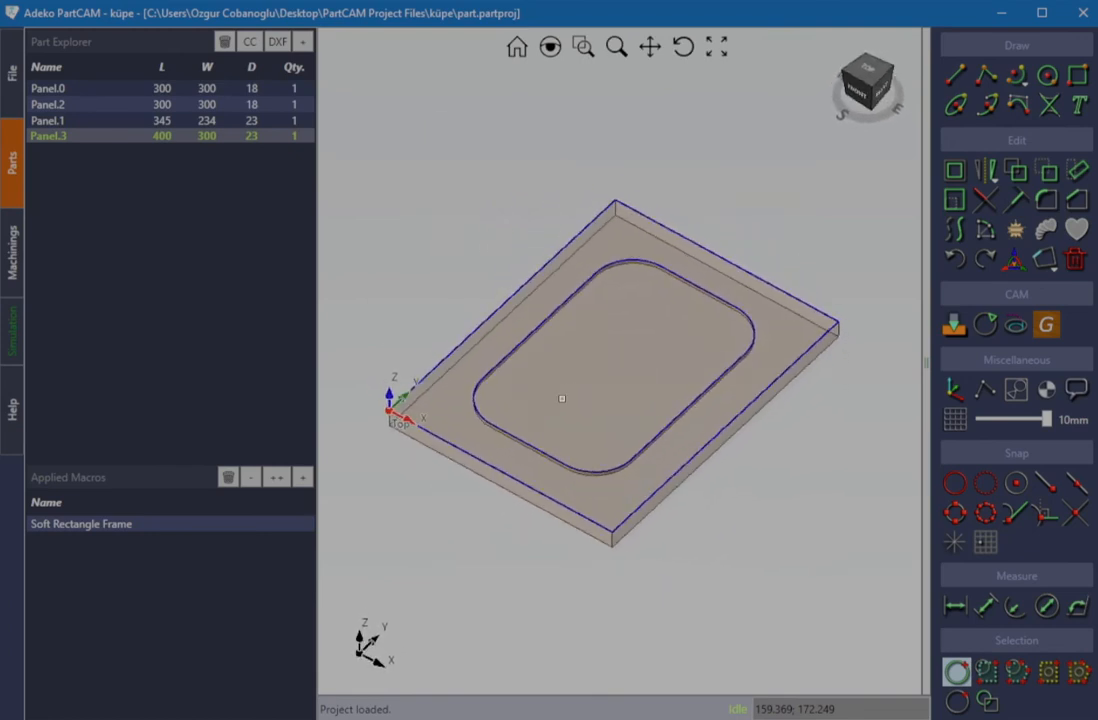
pyautogui.click(302, 478)
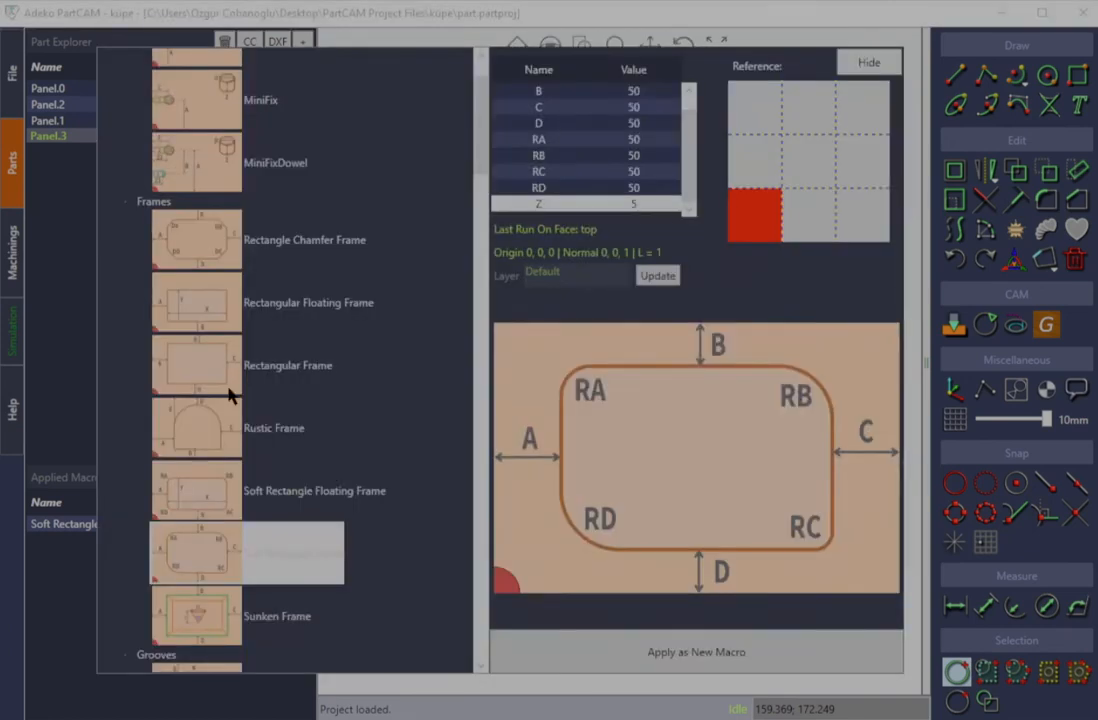
pyautogui.click(205, 350)
pyautogui.click(525, 655)
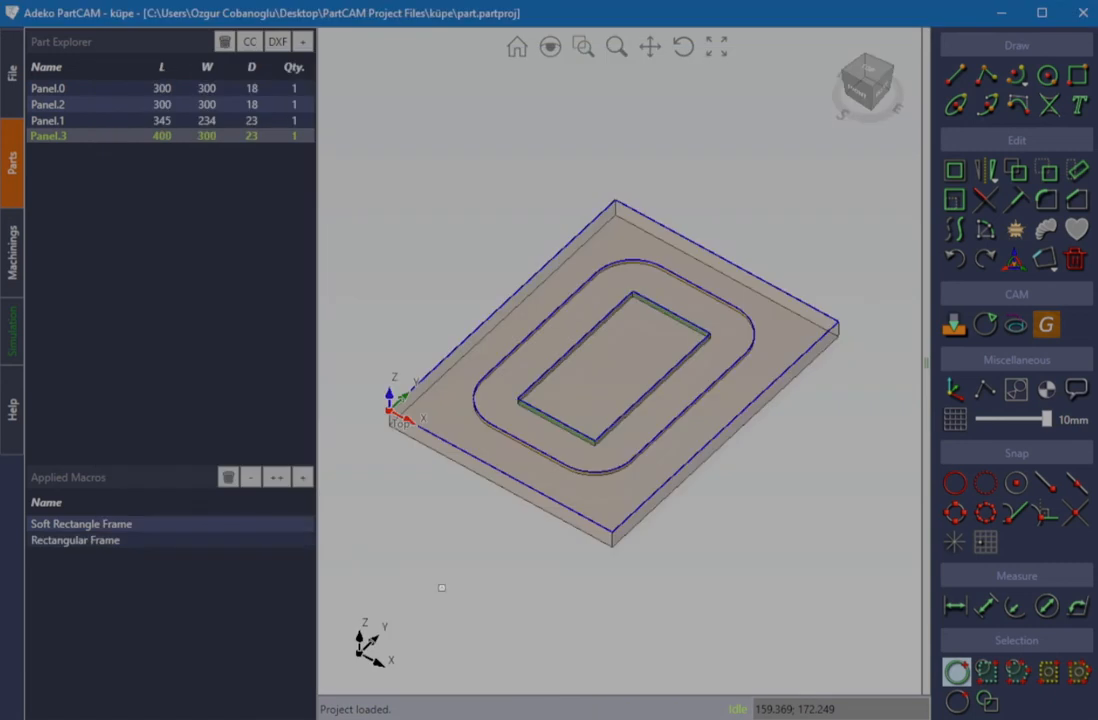
# Add a second Soft Rectangle Frame macro to Panel.3 with distances A, B, C and D set to 33
pyautogui.click(302, 478)
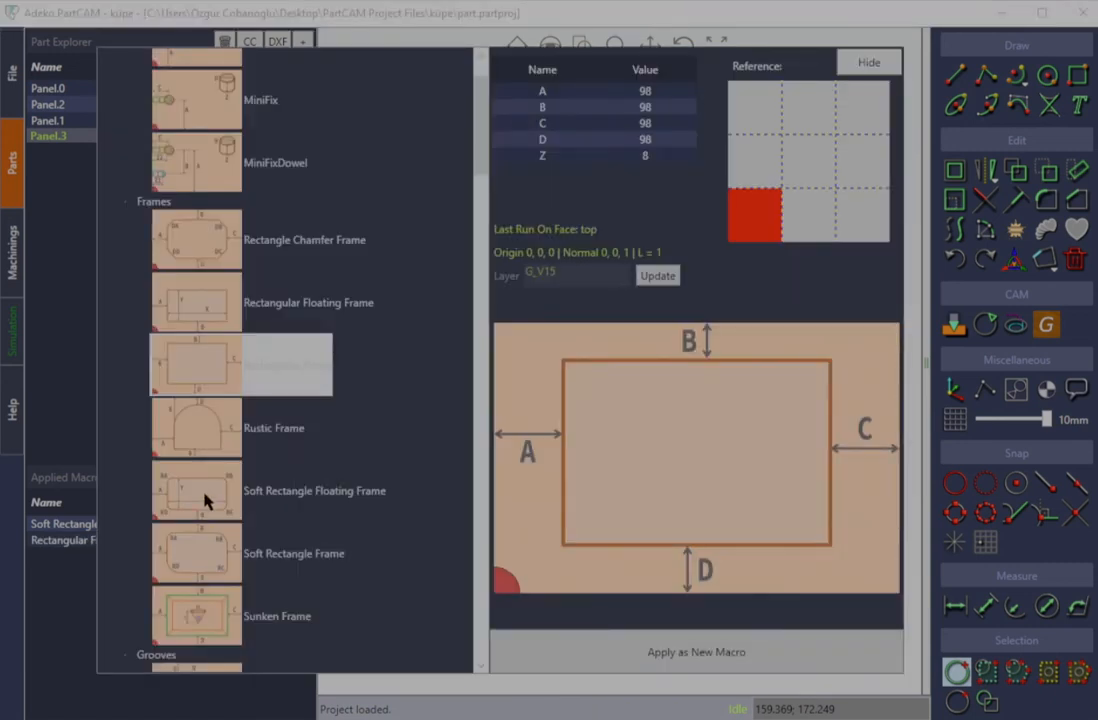
pyautogui.click(203, 555)
pyautogui.click(645, 95)
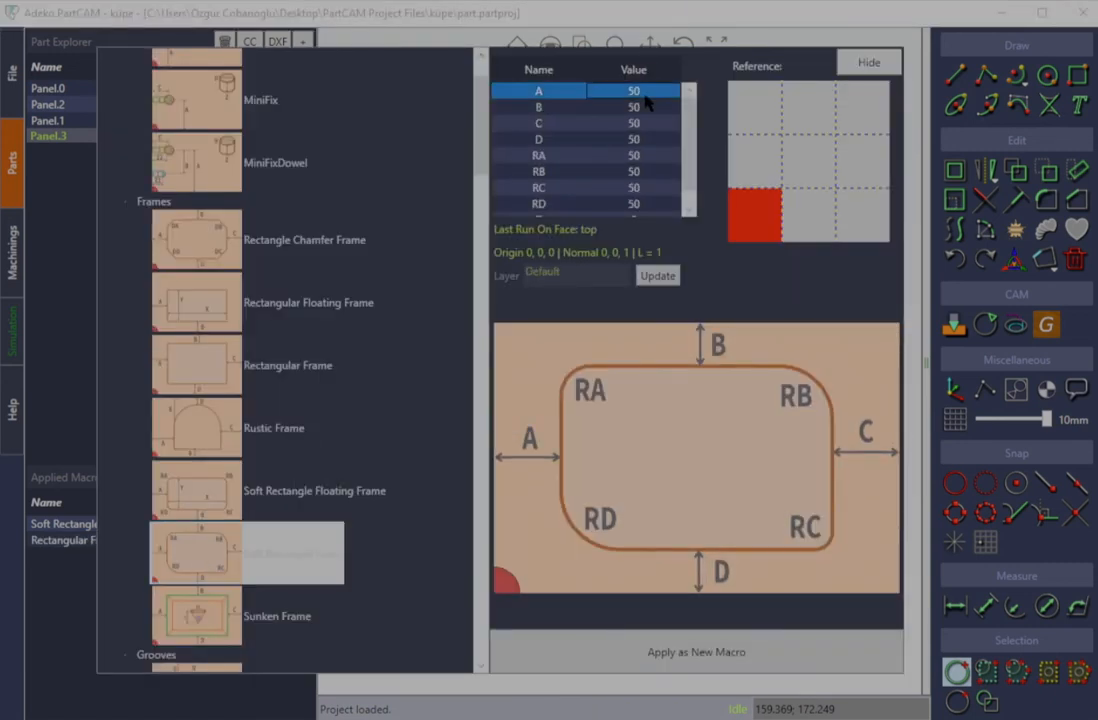
pyautogui.write('33')
pyautogui.press('Return')
pyautogui.write('33')
pyautogui.press('Return')
pyautogui.write('33')
pyautogui.press('Return')
pyautogui.write('33')
pyautogui.press('Return')
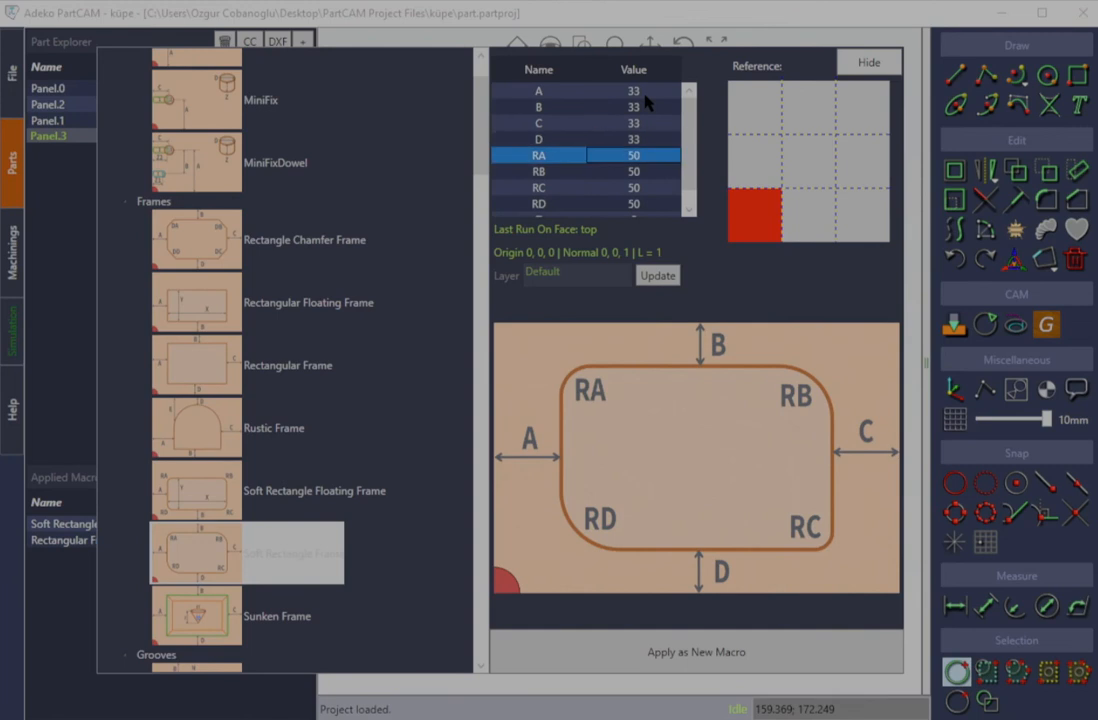
pyautogui.click(625, 652)
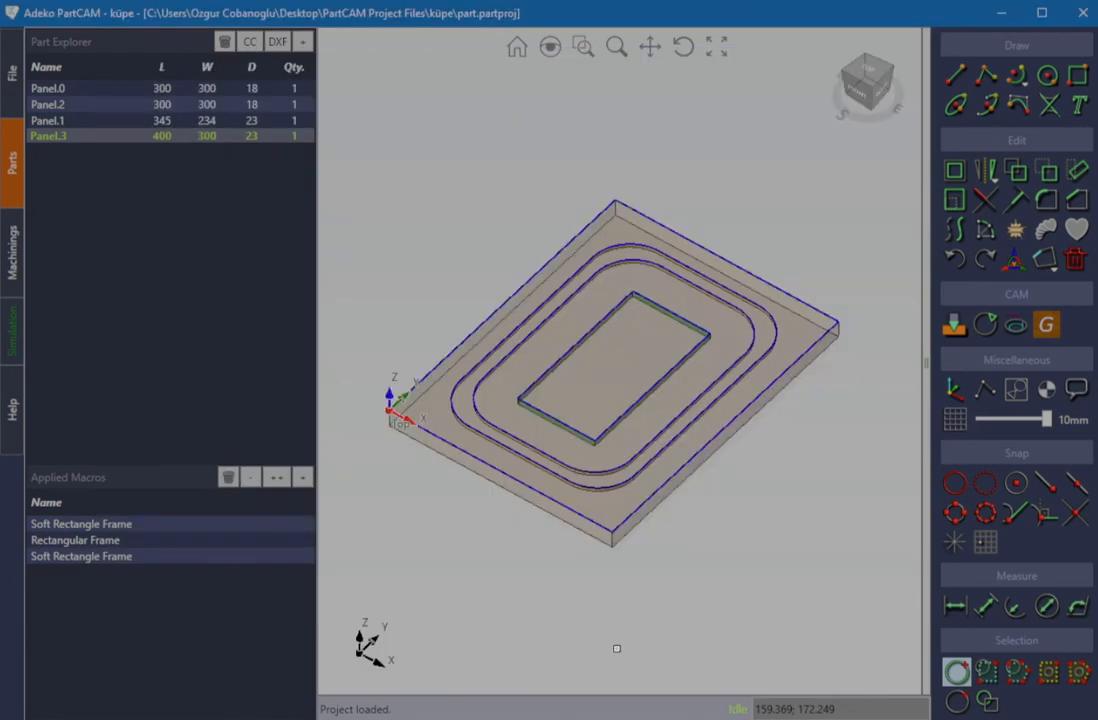
# Select the three applied macros one by one to identify their contours on the panel
pyautogui.click(212, 555)
pyautogui.click(208, 538)
pyautogui.click(206, 523)
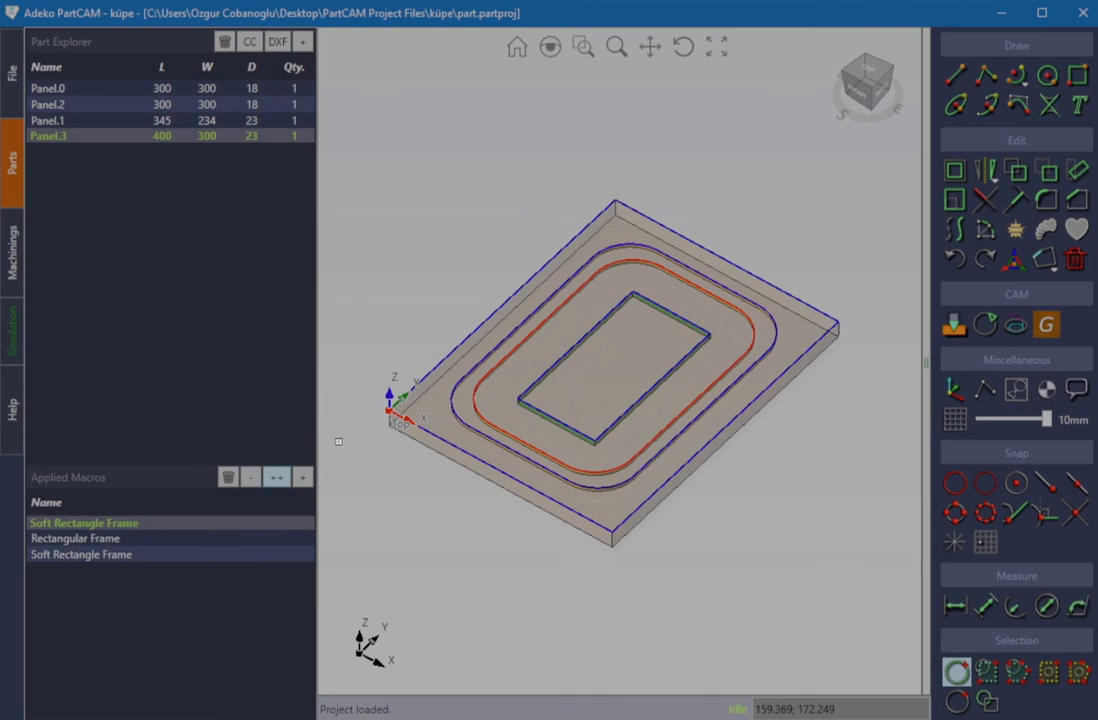
# Try widths of 400 and 350 for Panel.3 to test how the applied frame macros adapt
pyautogui.click(876, 95)
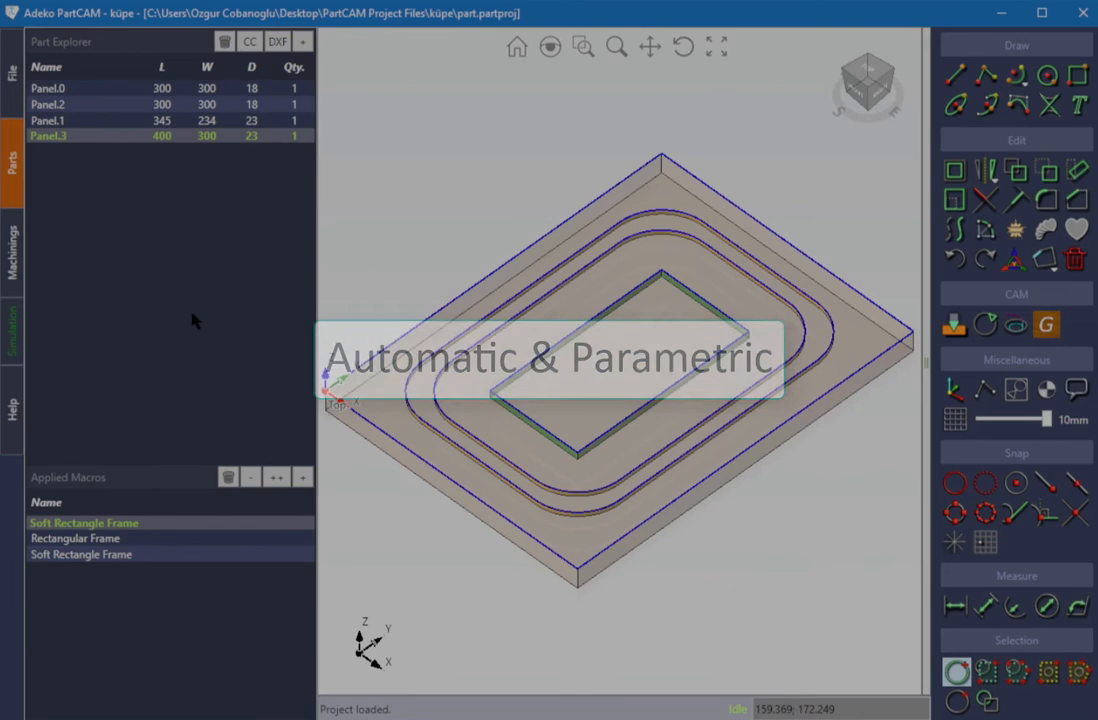
pyautogui.press('Return')
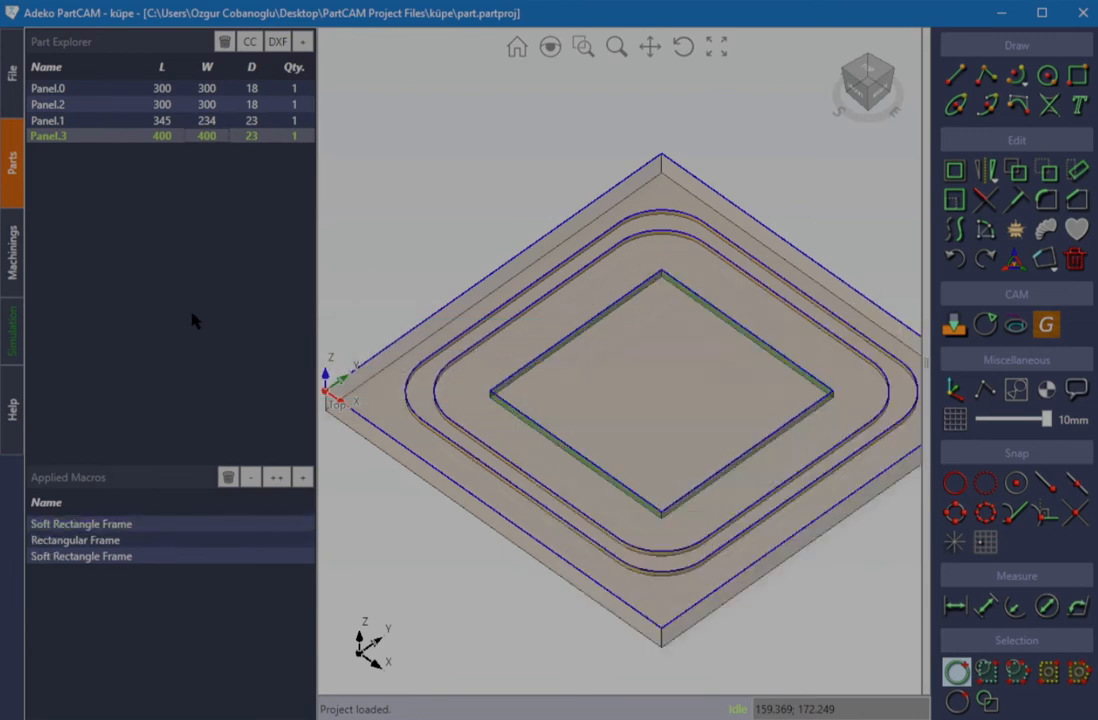
pyautogui.write('350')
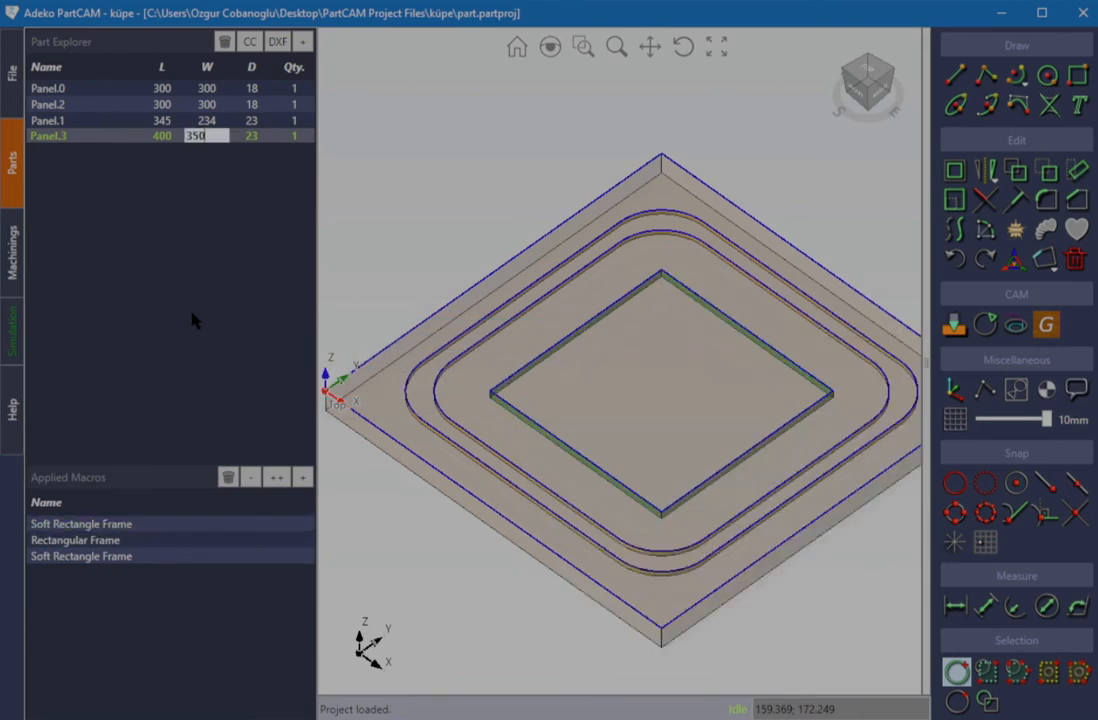
pyautogui.press('Return')
# Set the length of Panel.3 to 500 and its width to 300
pyautogui.doubleClick(162, 136)
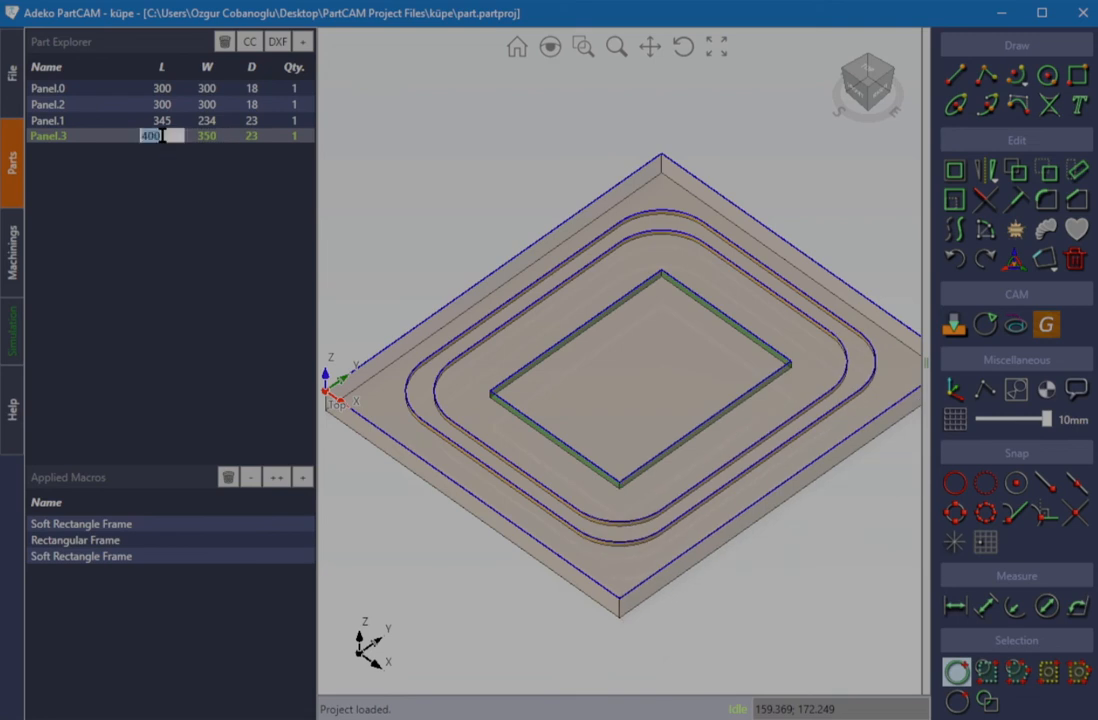
pyautogui.write('500')
pyautogui.press('Return')
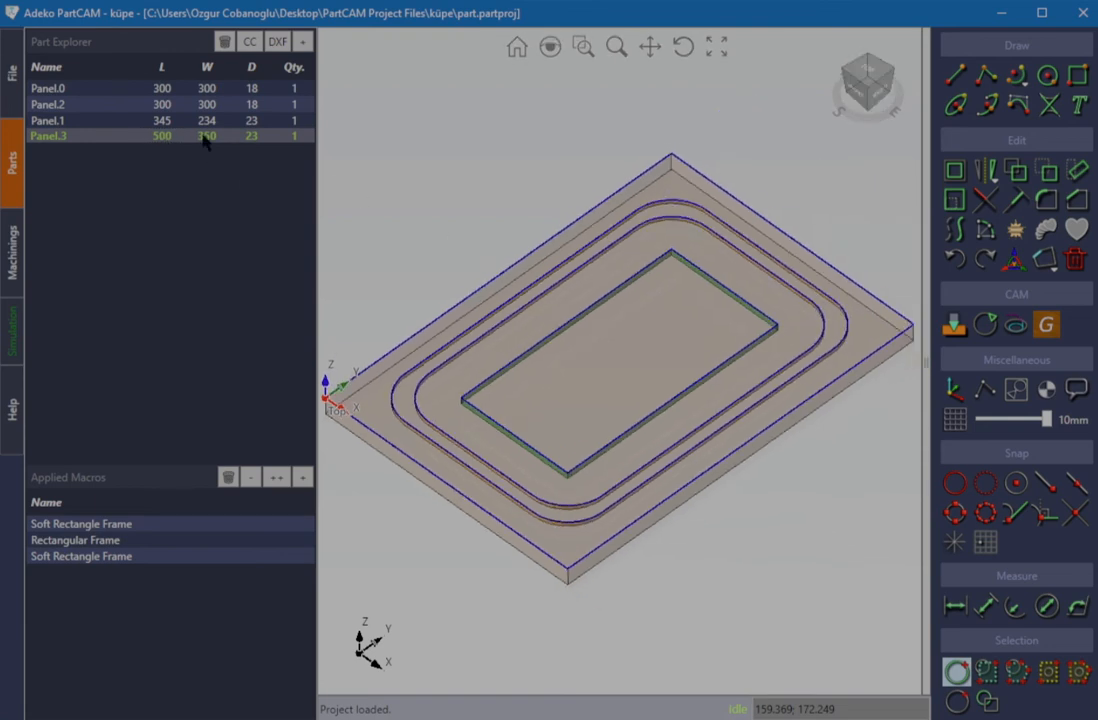
pyautogui.write('300')
pyautogui.press('Return')
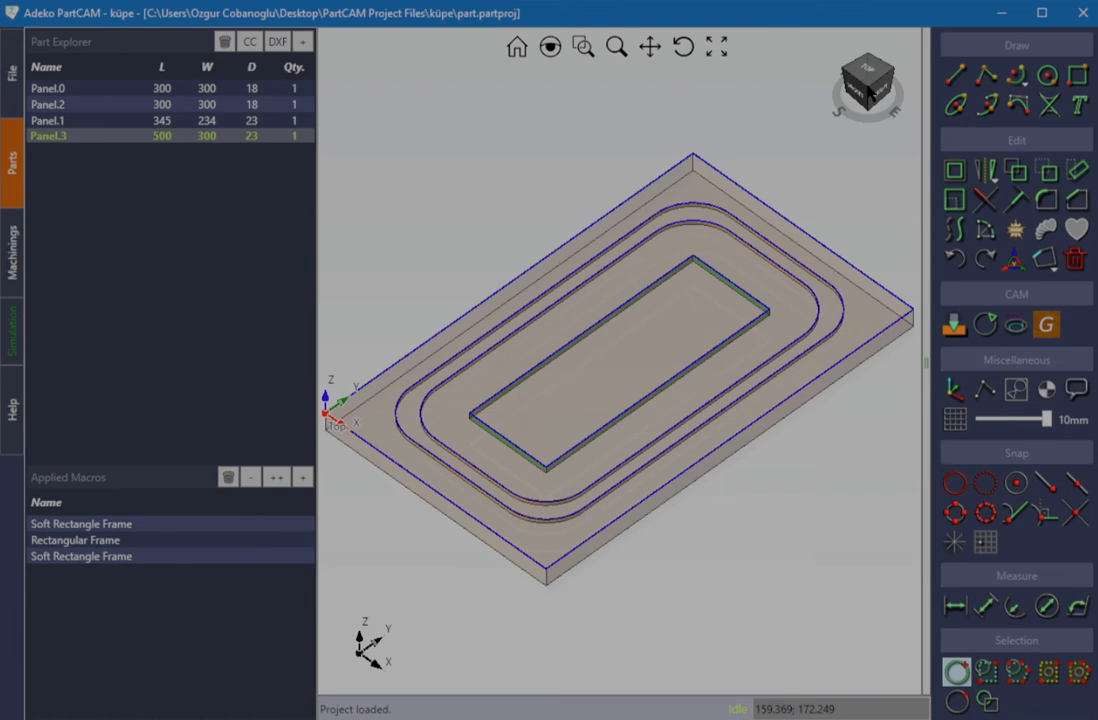
# Examine the stored parameters of each macro applied to Panel.3, closing each one without updating it
pyautogui.click(205, 525)
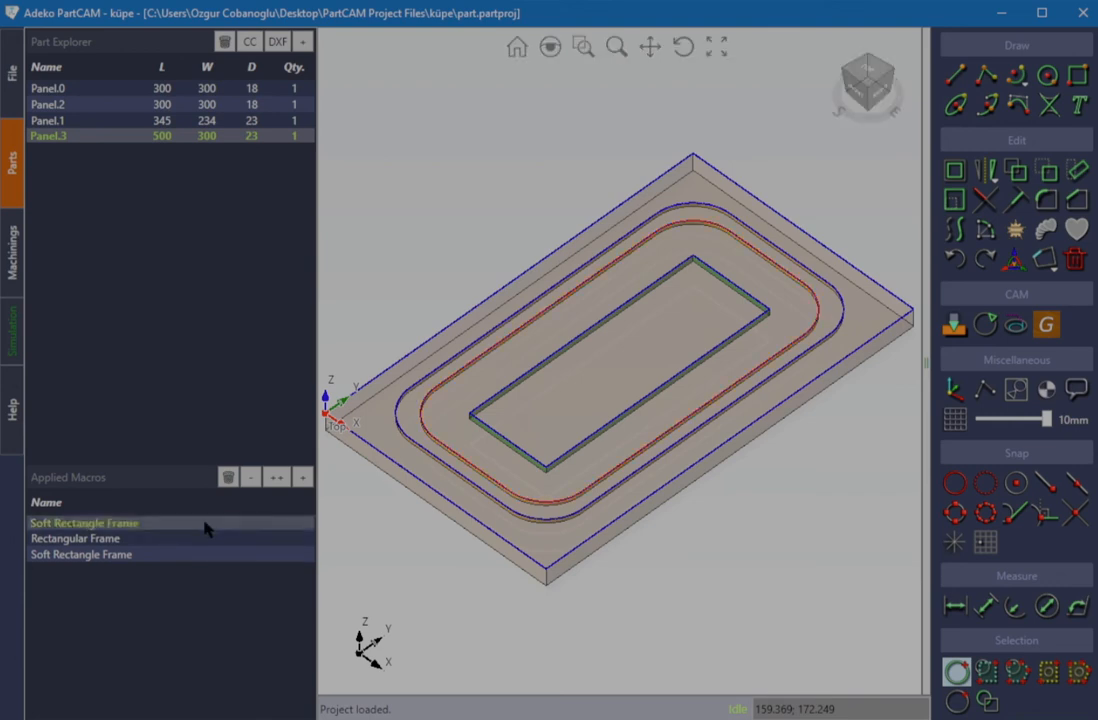
pyautogui.click(210, 539)
pyautogui.doubleClick(212, 523)
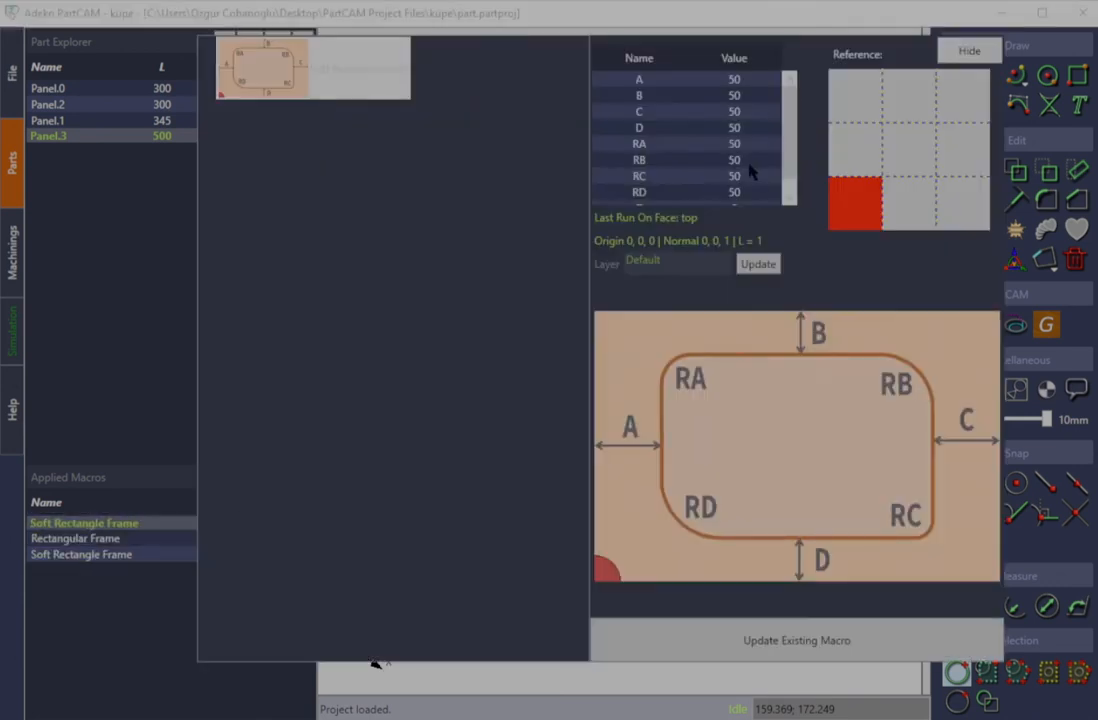
pyautogui.scroll(-1, 789, 130)
pyautogui.click(966, 51)
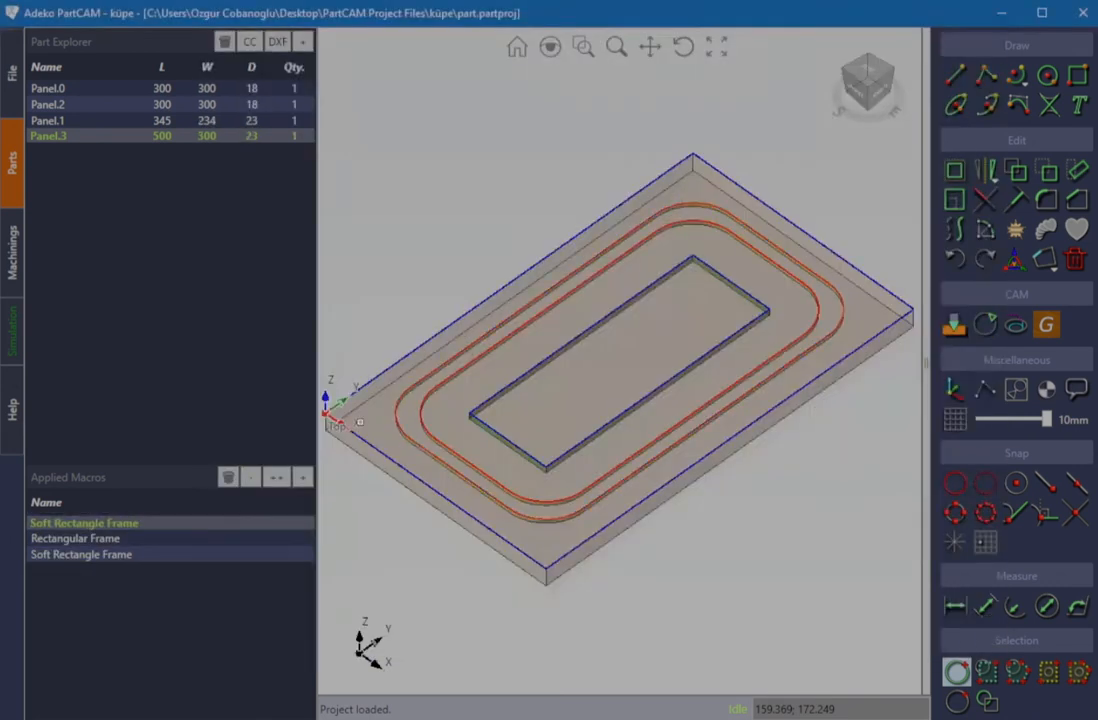
pyautogui.doubleClick(155, 540)
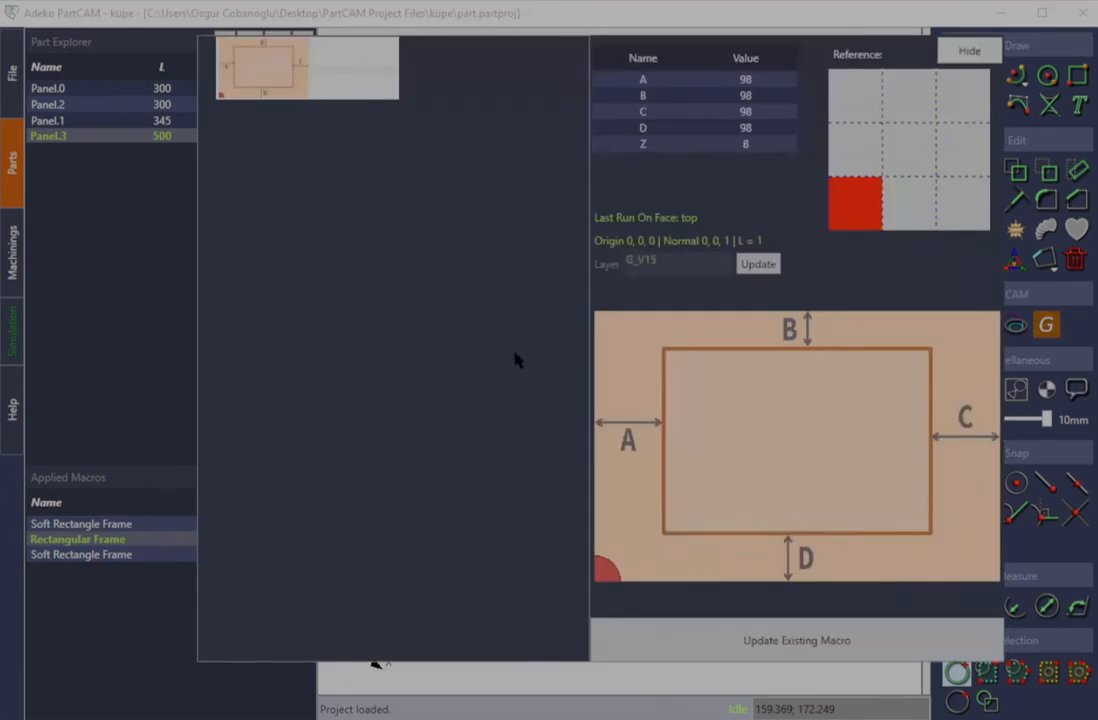
pyautogui.click(967, 50)
pyautogui.doubleClick(145, 556)
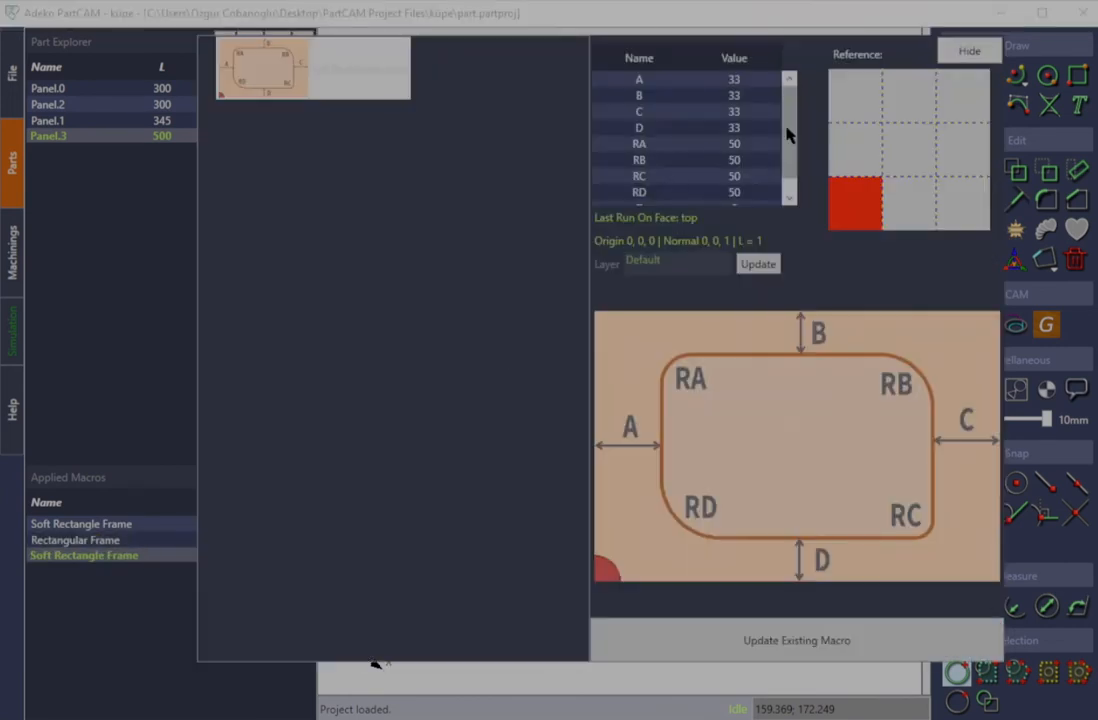
pyautogui.scroll(-1, 789, 175)
pyautogui.click(968, 51)
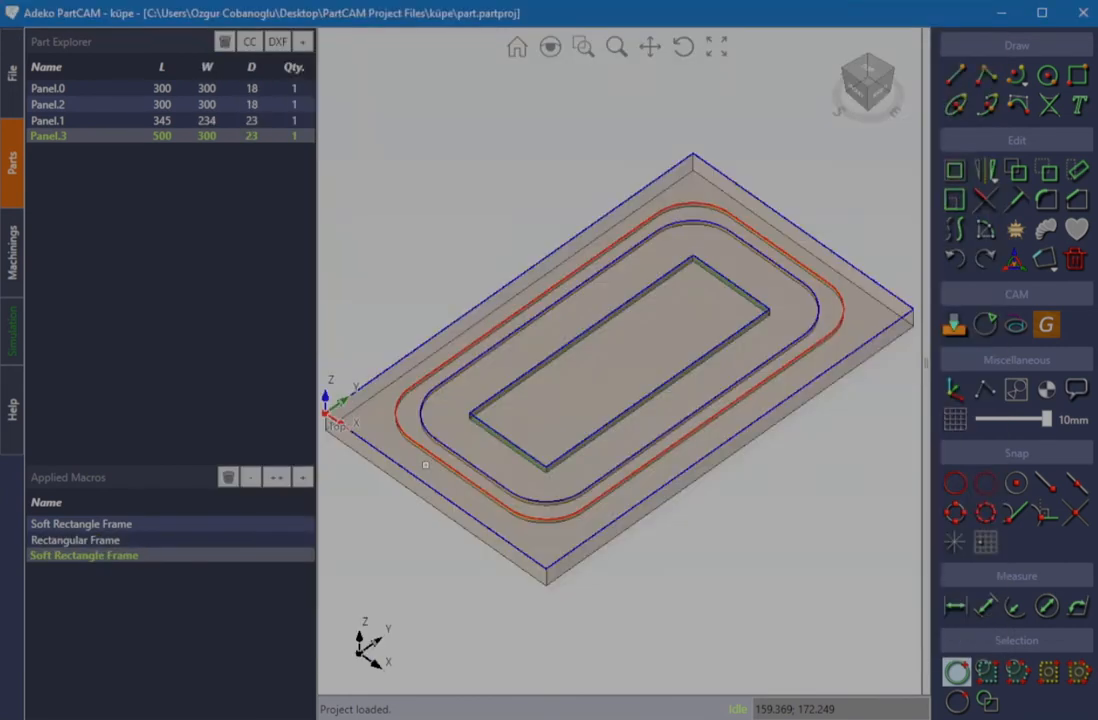
pyautogui.click(233, 525)
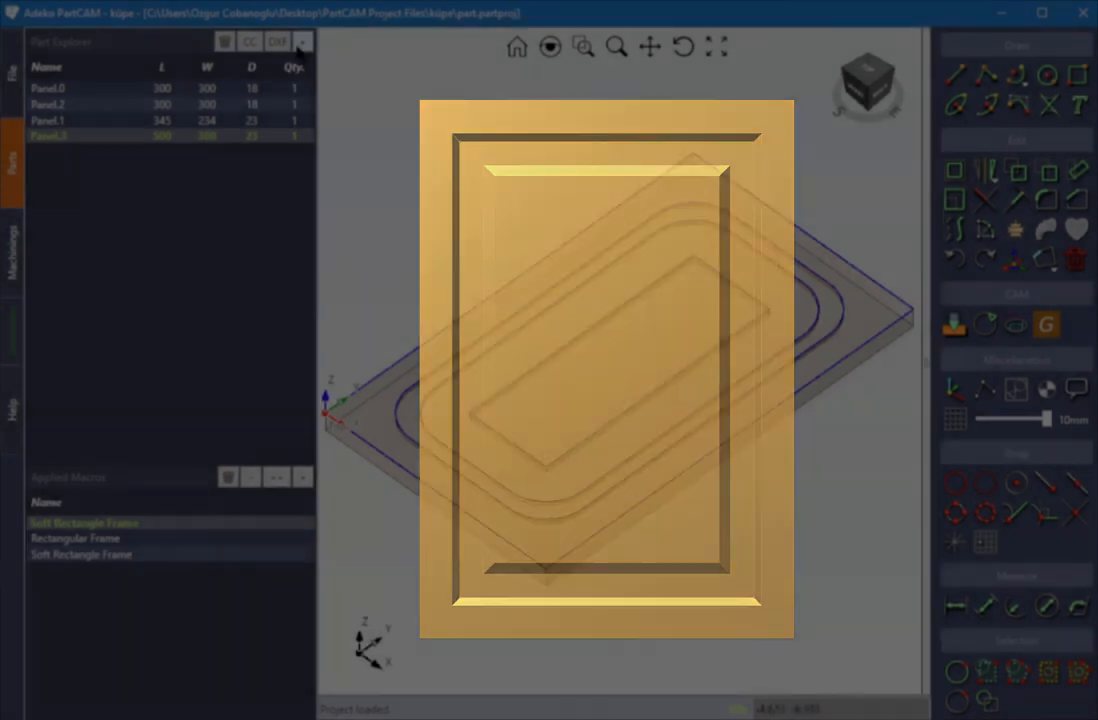
# Add a panel with a length of 400, a width of 300 and a depth of 23
pyautogui.click(301, 44)
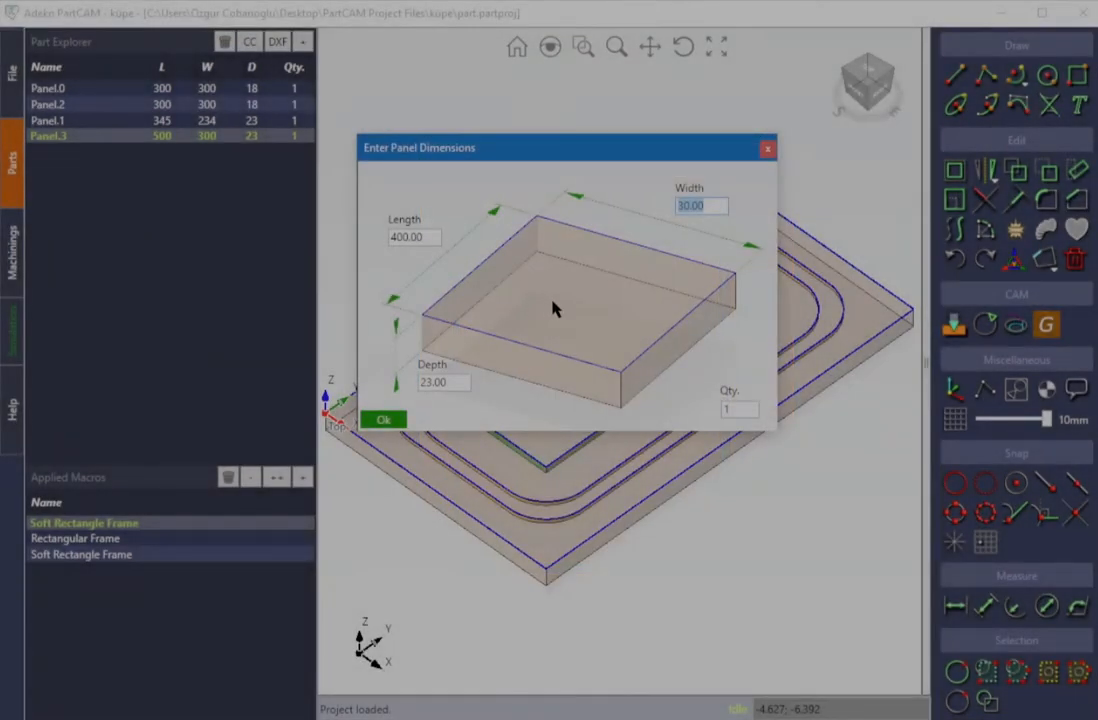
pyautogui.write('300')
pyautogui.press('Return')
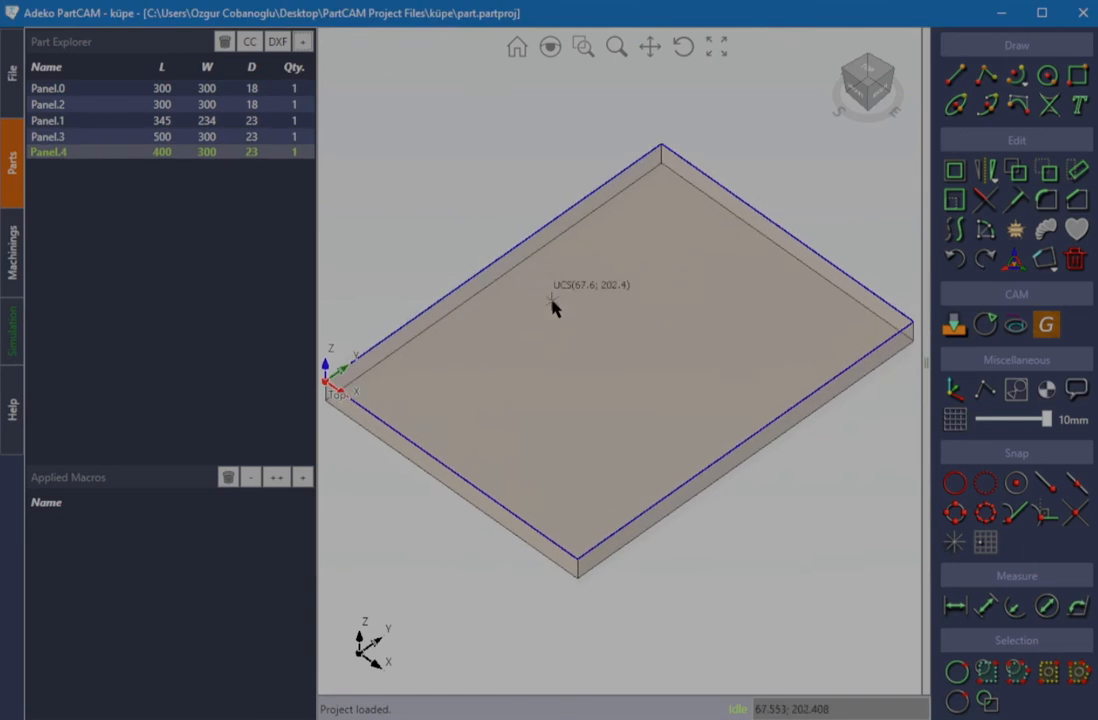
# Offset the new panel's top outline inward by 50 mm and assign the resulting contour to the sunken layer
pyautogui.click(955, 172)
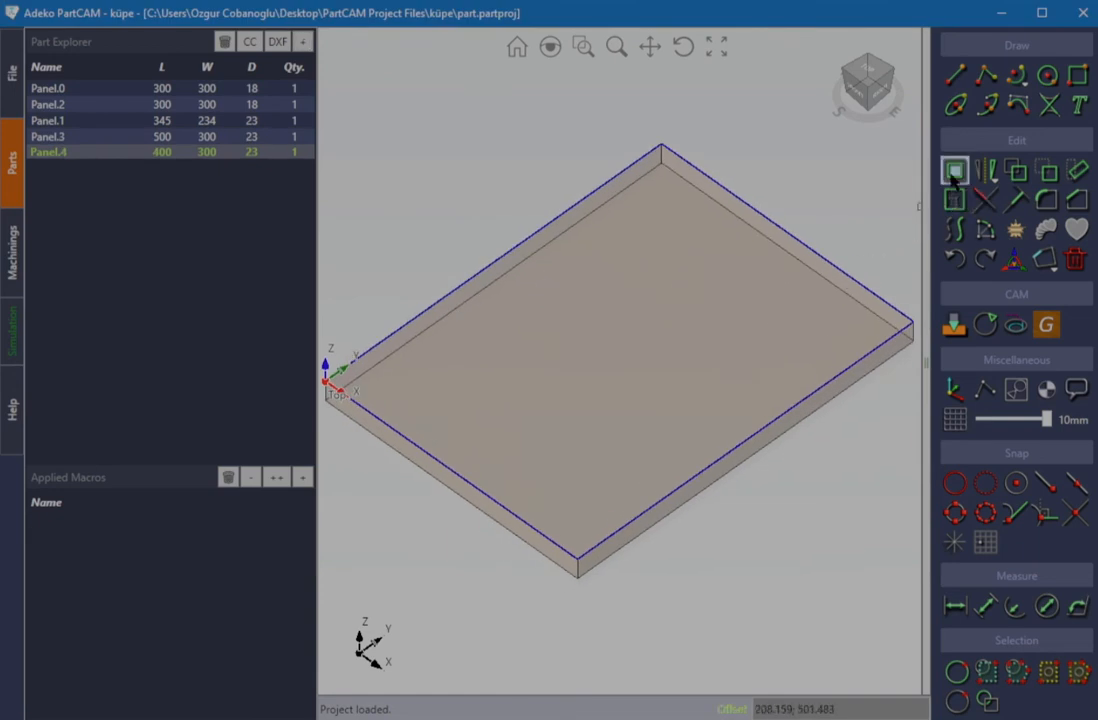
pyautogui.click(799, 244)
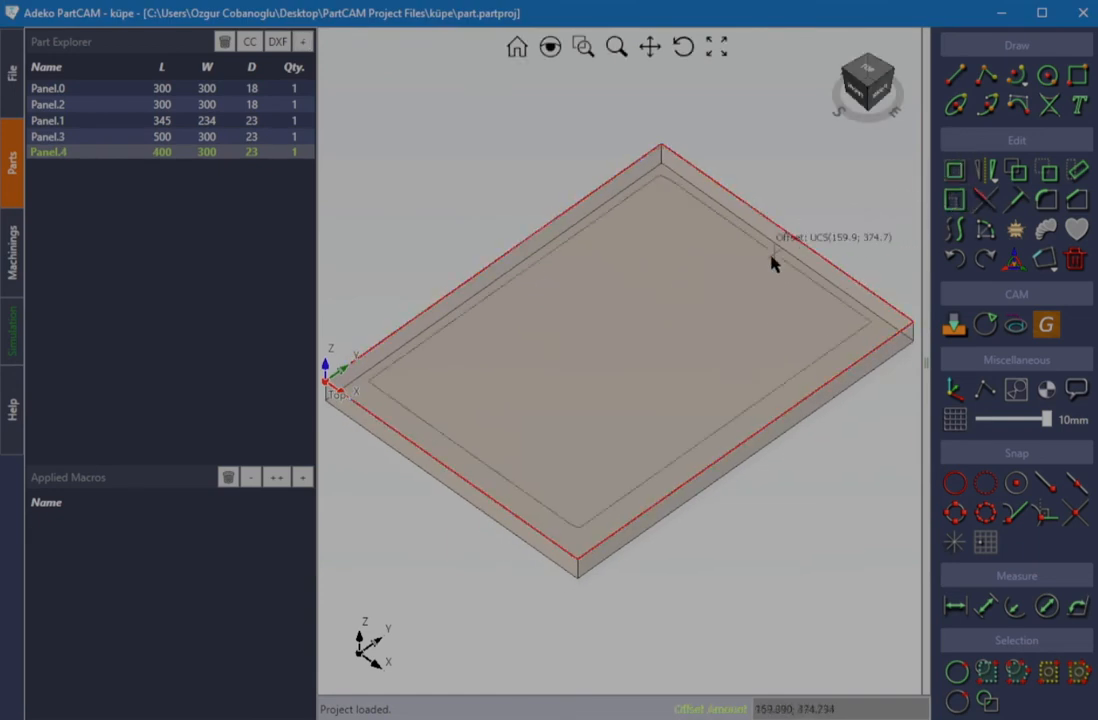
pyautogui.write('4')
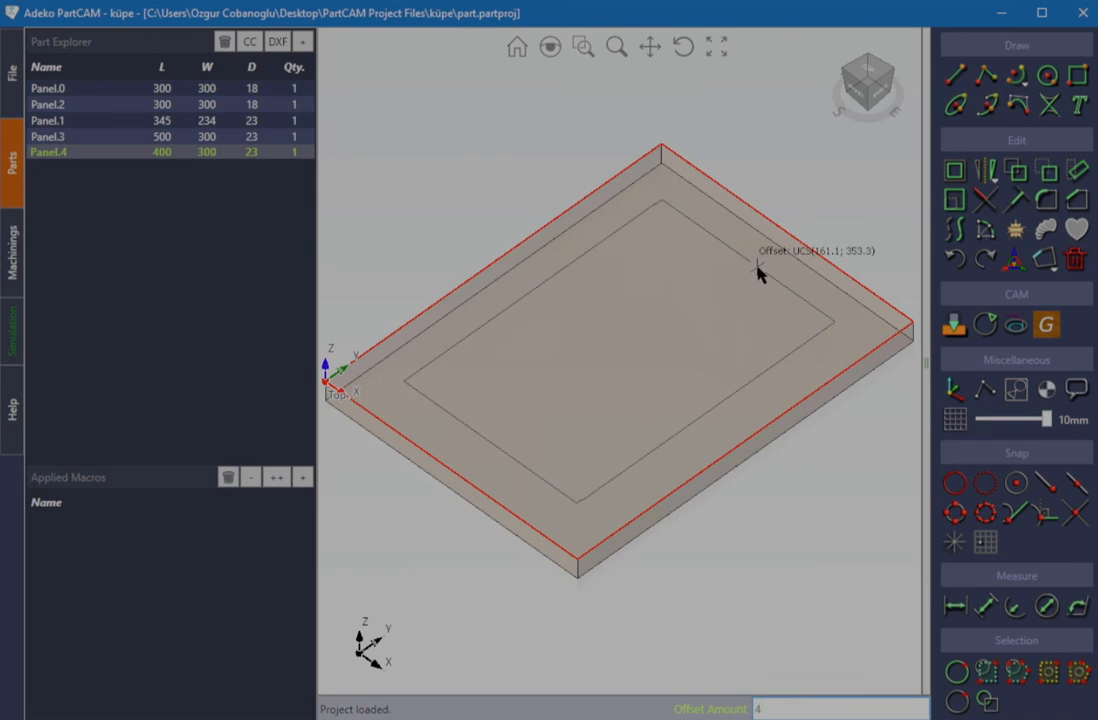
pyautogui.write('0')
pyautogui.press('Return')
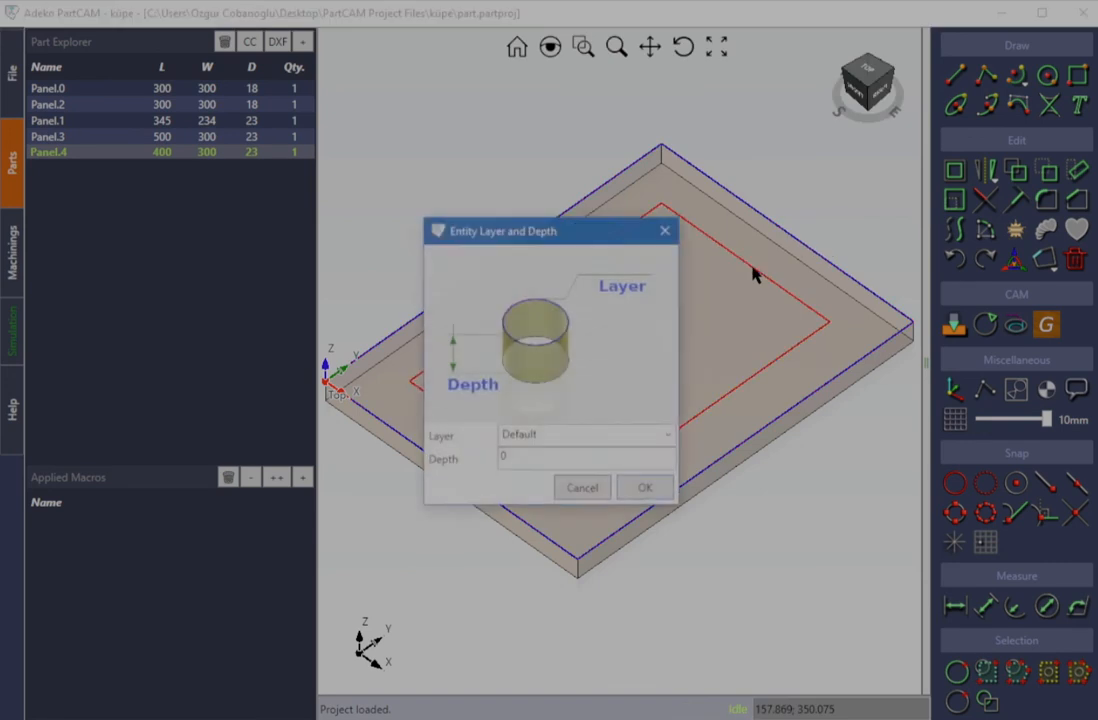
pyautogui.click(557, 442)
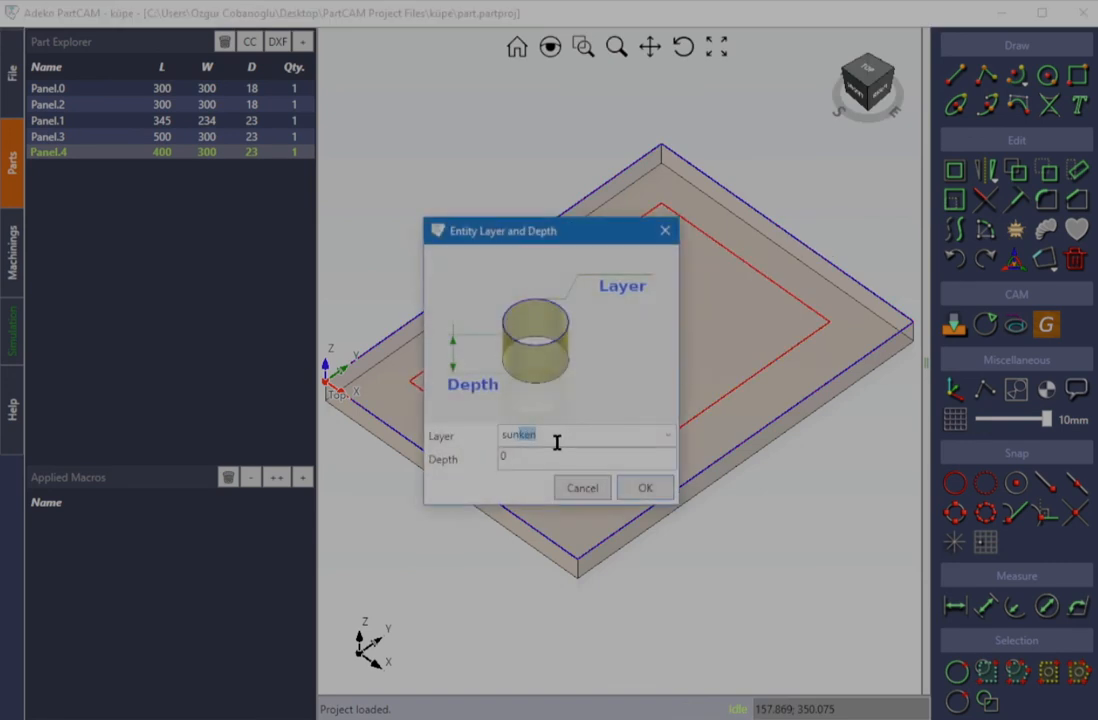
pyautogui.press('Return')
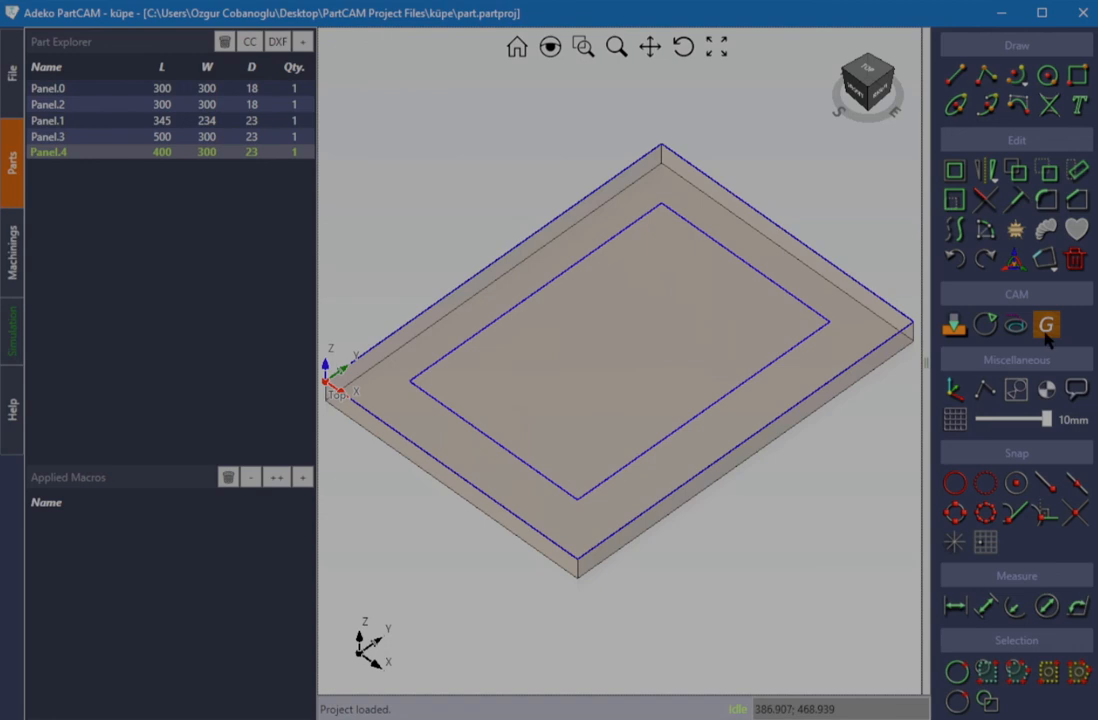
# Generate the NC code for Panel.4 and display its machining simulation with the toolpath hidden
pyautogui.click(1046, 327)
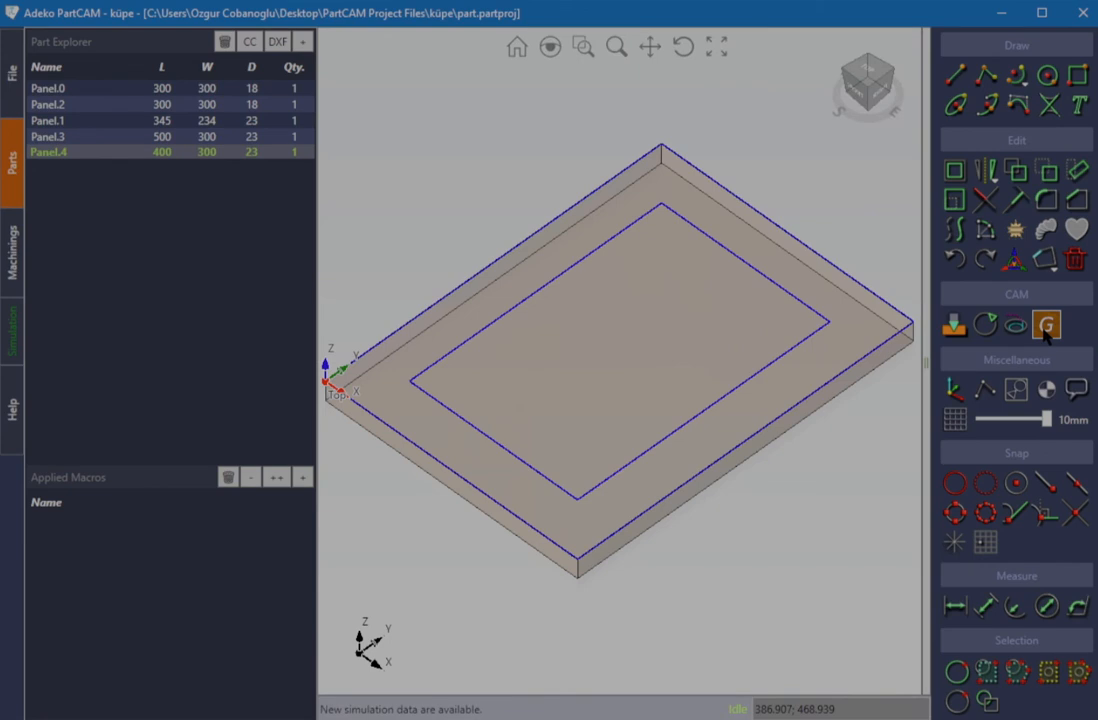
pyautogui.click(17, 355)
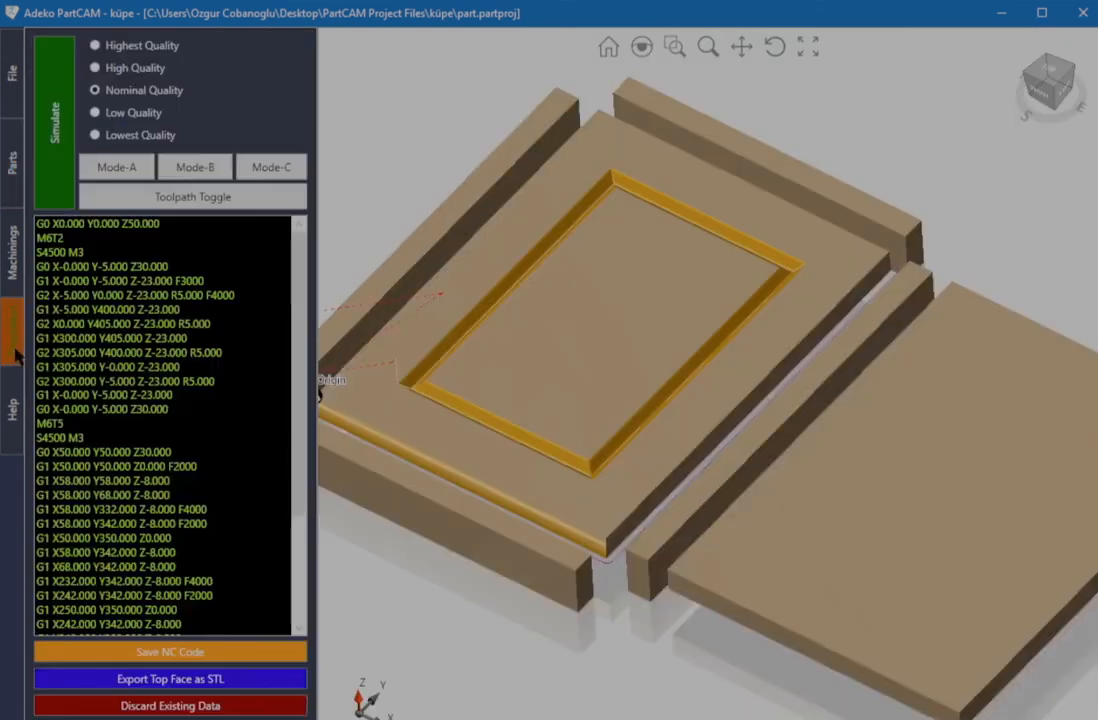
pyautogui.click(196, 200)
# Inspect the simulated frame groove and its corners up close, and return to the parts view
pyautogui.moveTo(670, 287); pyautogui.dragTo(700, 334, button='middle')
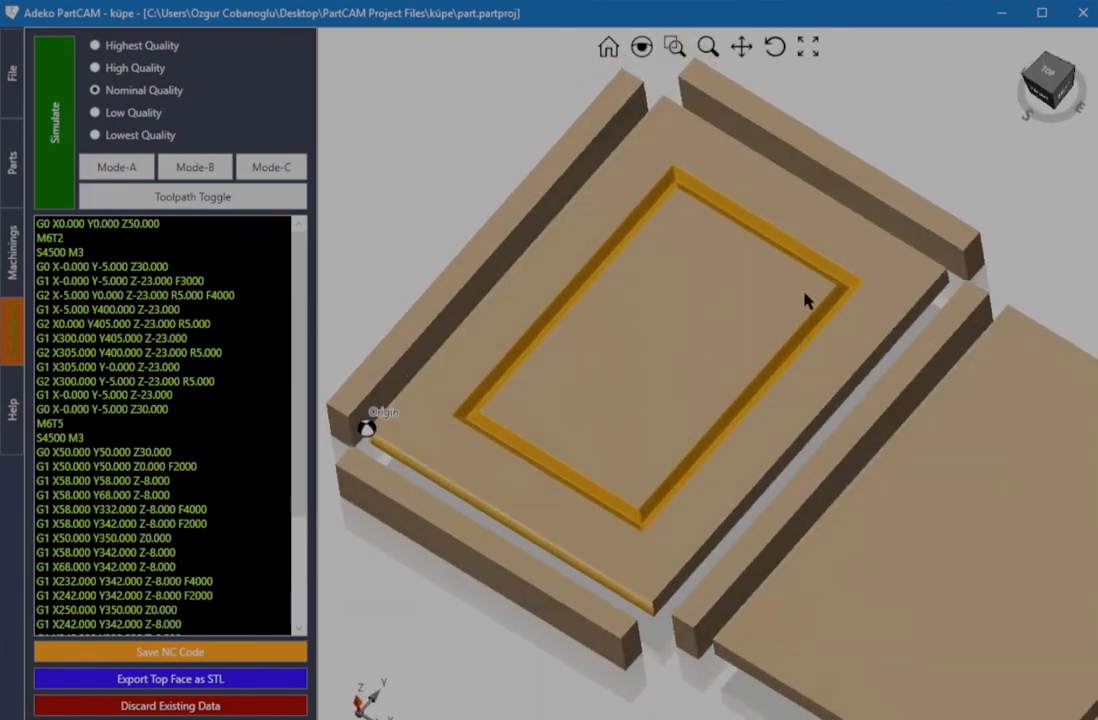
pyautogui.scroll(5, 828, 287)
pyautogui.keyDown('ctrl'); pyautogui.moveTo(772, 267); pyautogui.dragTo(911, 382, button='middle'); pyautogui.keyUp('ctrl')
pyautogui.scroll(-3, 804, 292)
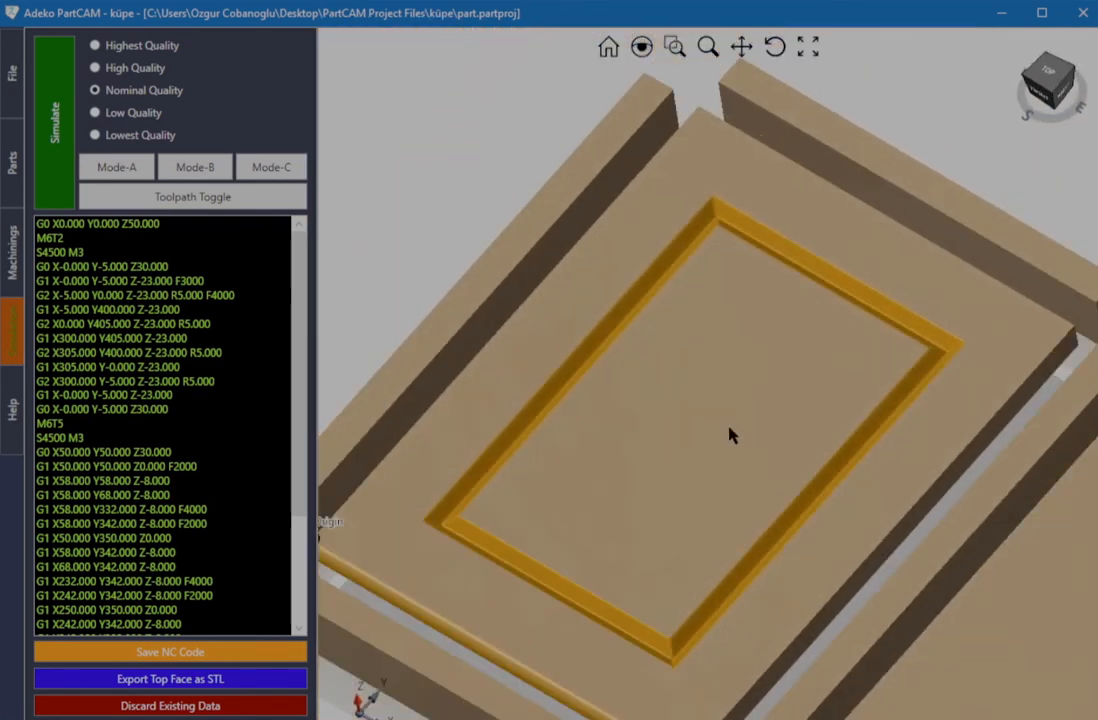
pyautogui.keyDown('ctrl'); pyautogui.moveTo(729, 428); pyautogui.dragTo(709, 377, button='middle'); pyautogui.keyUp('ctrl')
pyautogui.click(13, 162)
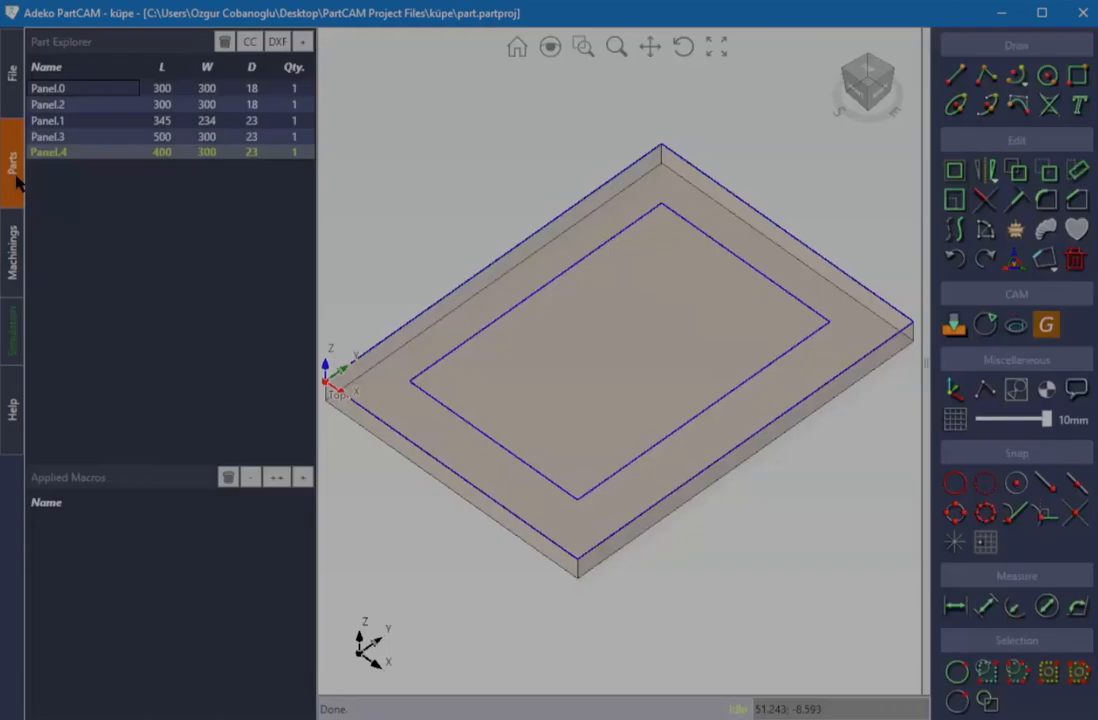
# Preview Panel.4's toolpaths and draw a rectangle between opposite inner corners of the frame groove's toolpath, ending at (242, 342)
pyautogui.click(1012, 338)
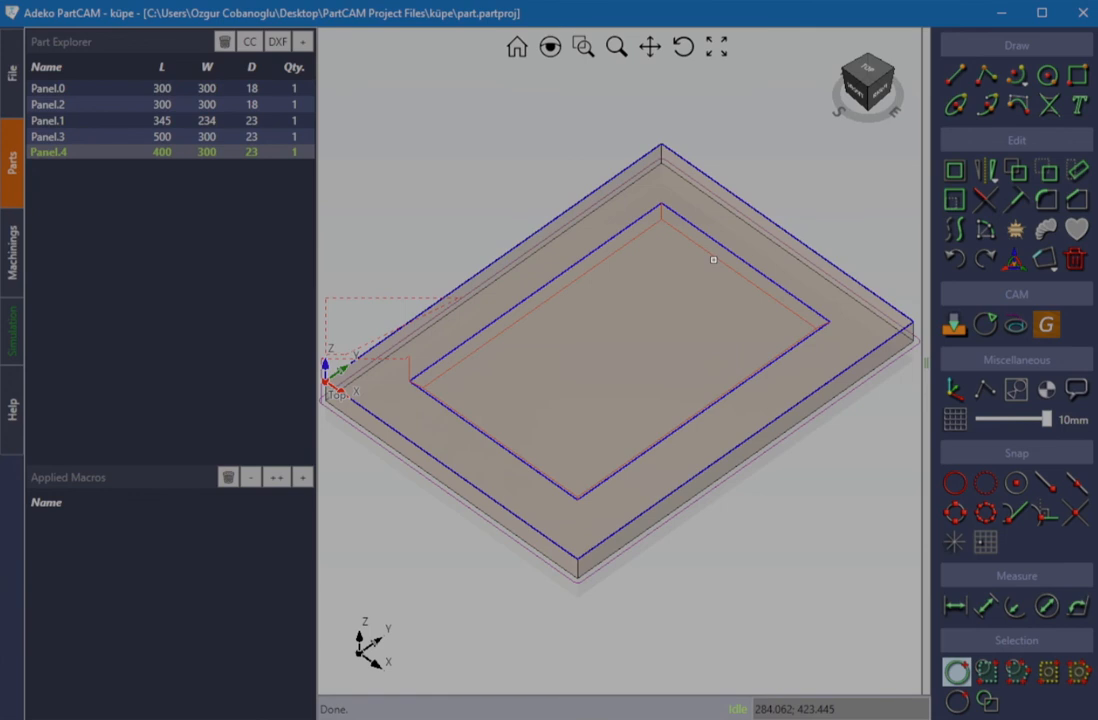
pyautogui.moveTo(630, 362); pyautogui.dragTo(684, 409, button='middle')
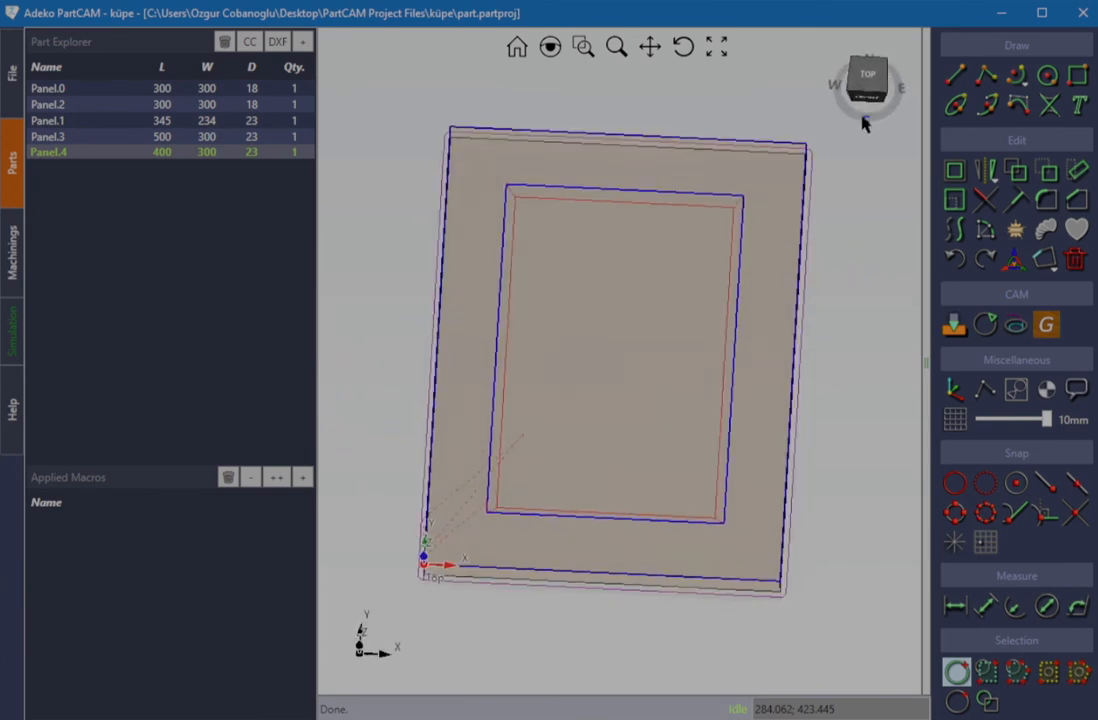
pyautogui.click(868, 74)
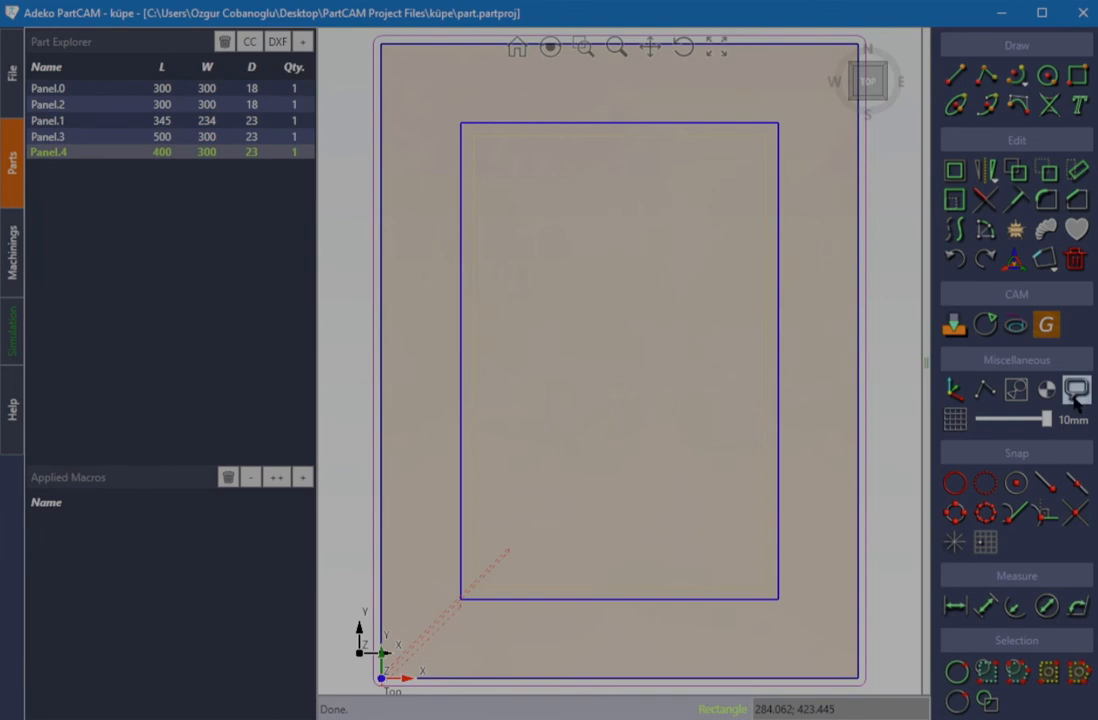
pyautogui.click(1046, 483)
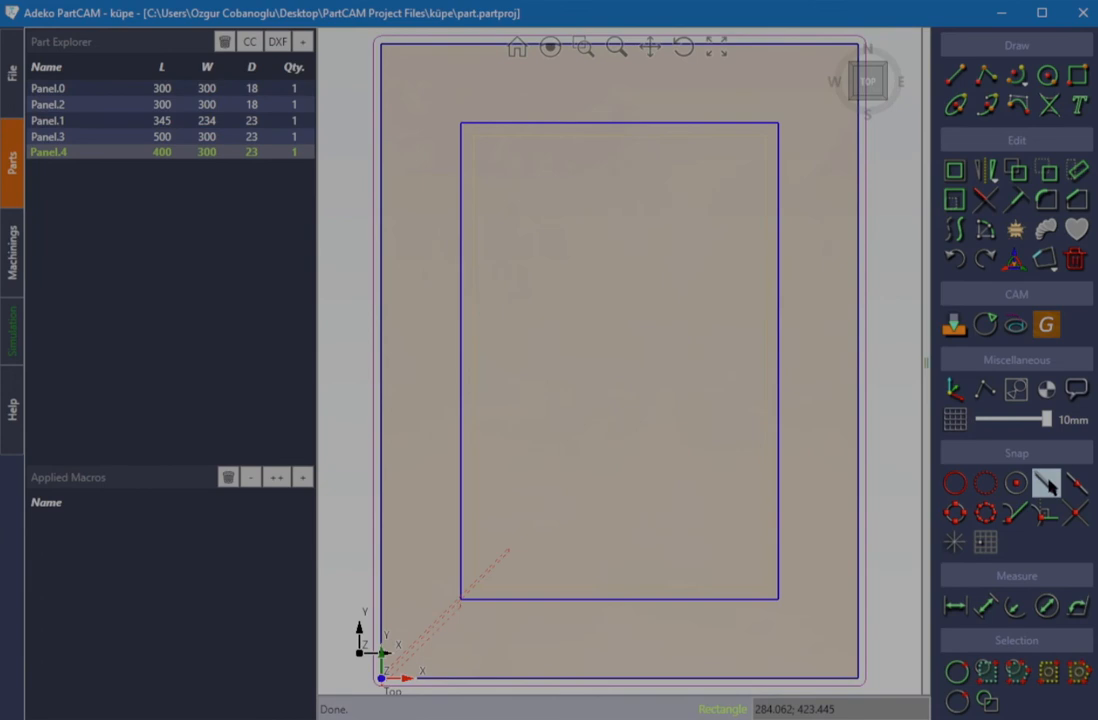
pyautogui.click(485, 593)
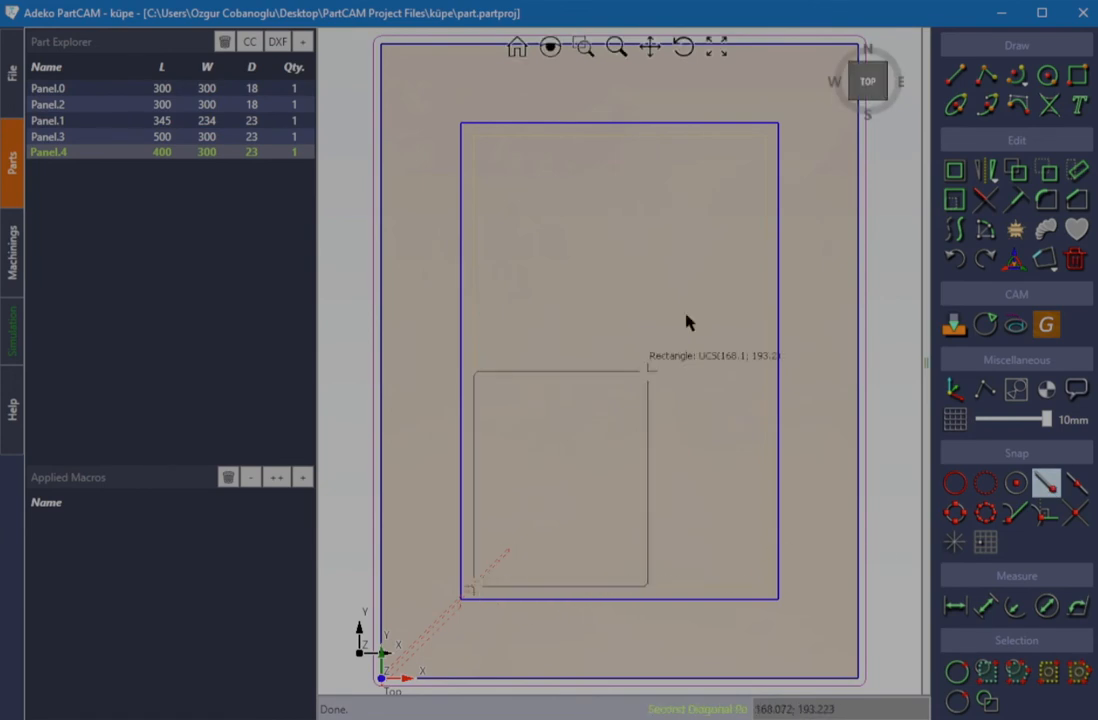
pyautogui.click(763, 140)
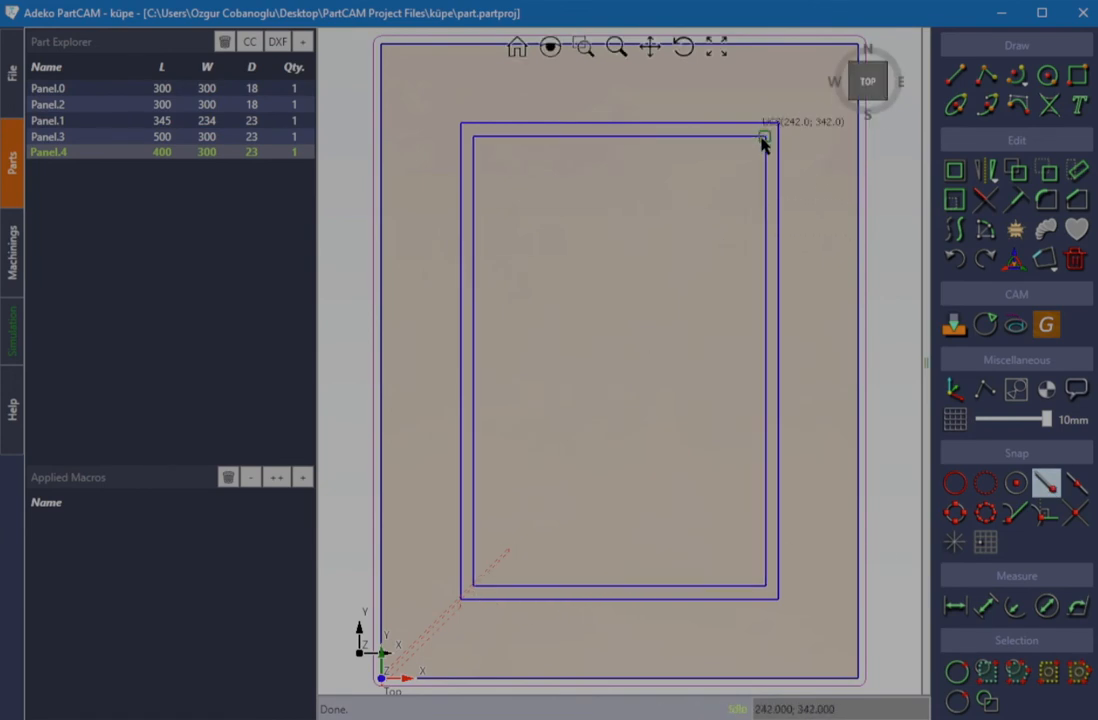
# Offset the newly drawn rectangle inward by 40 mm
pyautogui.click(955, 172)
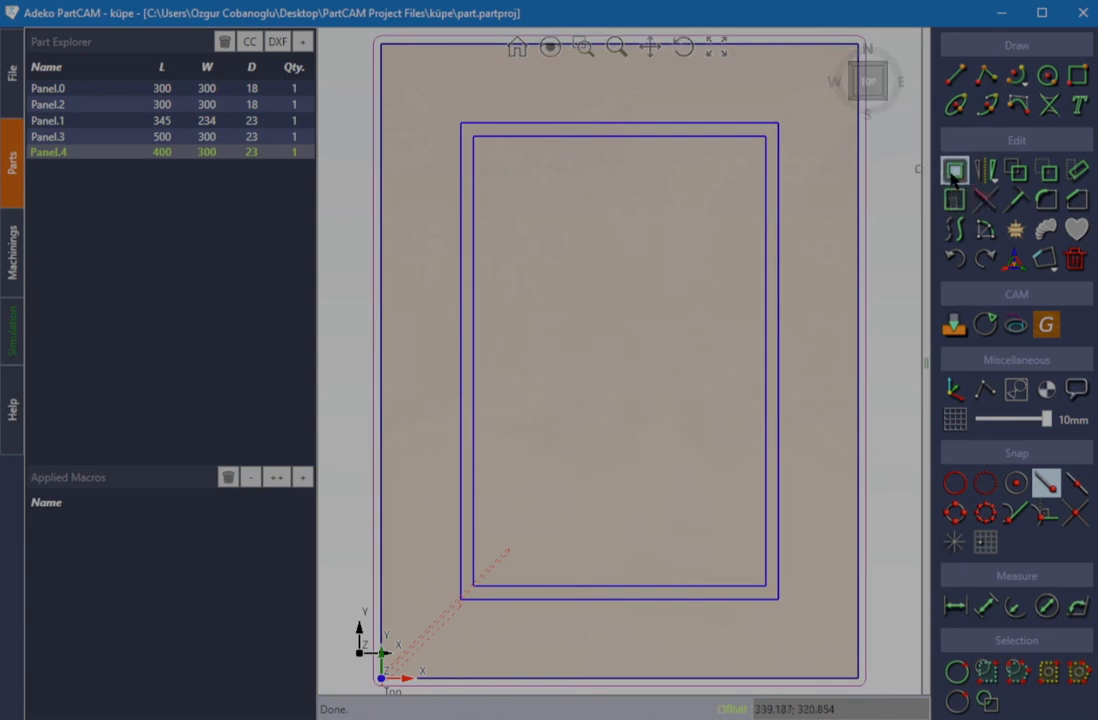
pyautogui.click(765, 266)
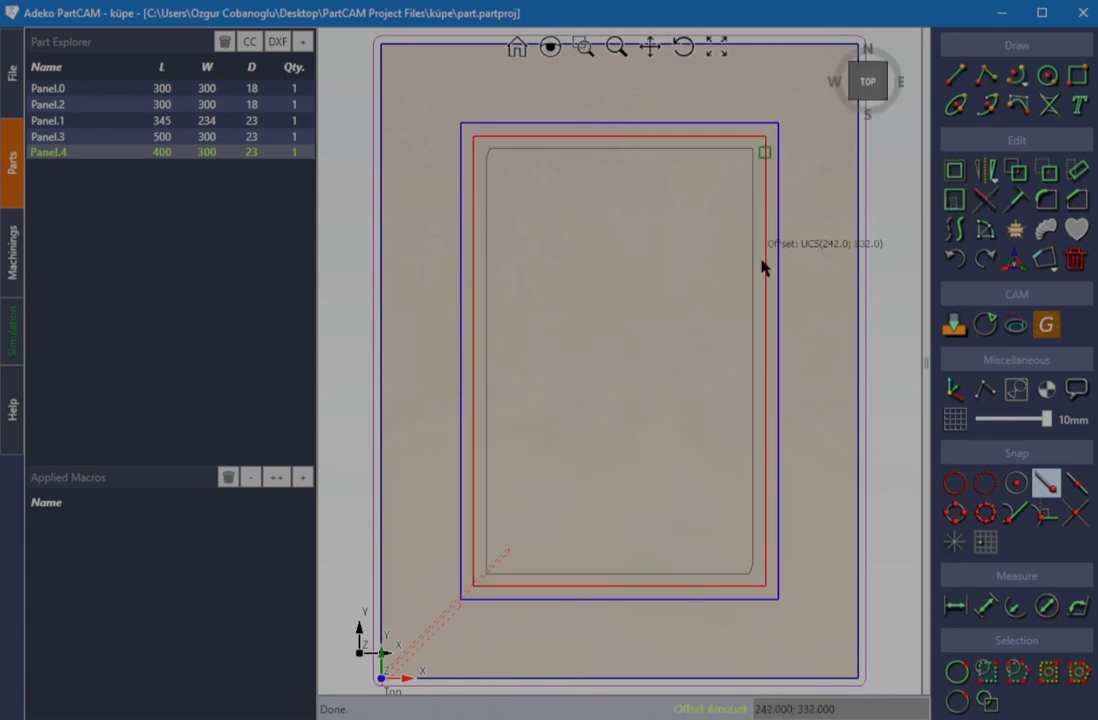
pyautogui.write('40')
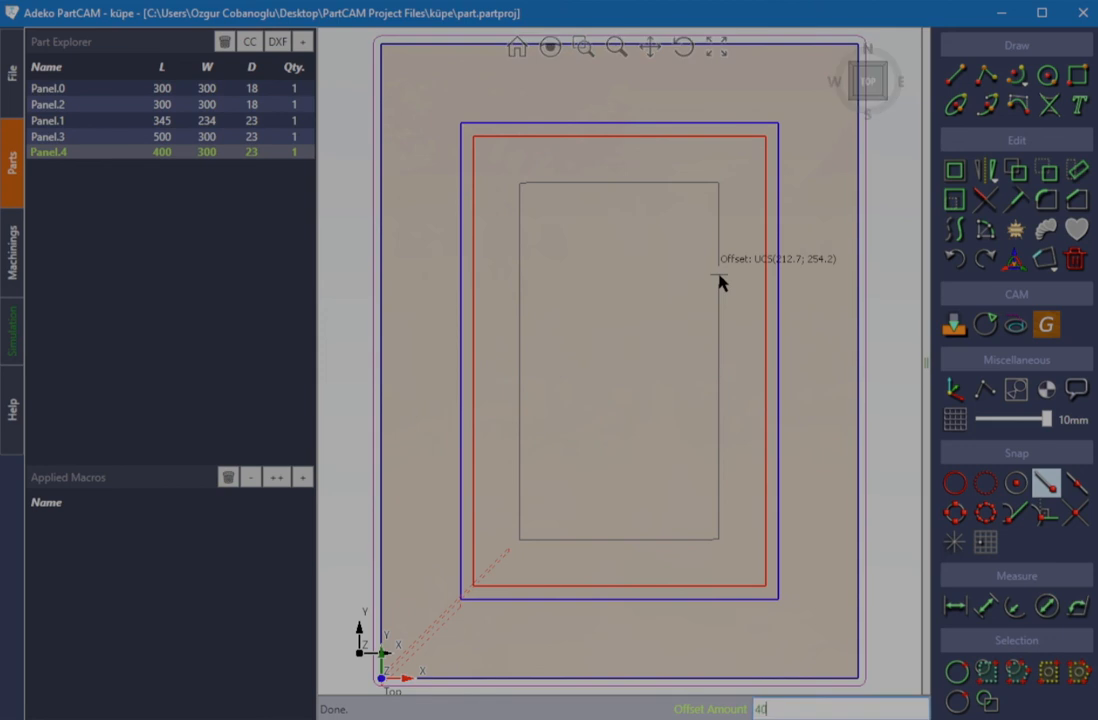
pyautogui.press('Return')
# Assign the two inner rectangles to the pocket layer with a depth of 8
pyautogui.press('s')
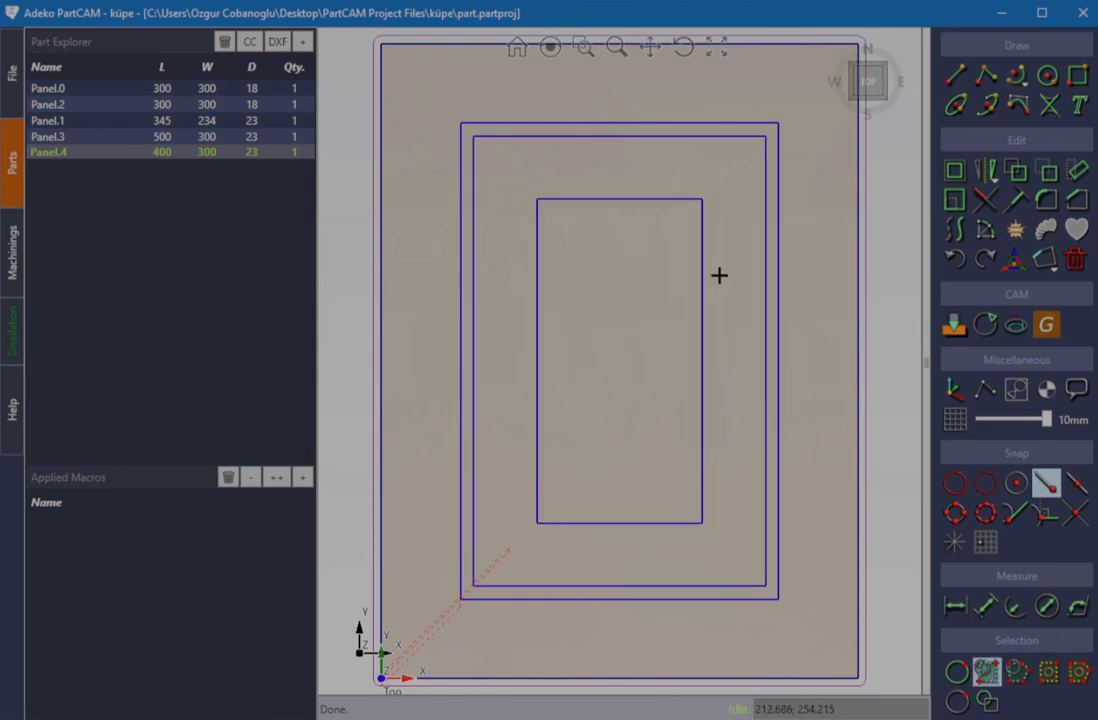
pyautogui.moveTo(770, 307); pyautogui.dragTo(689, 316)
pyautogui.click(955, 326)
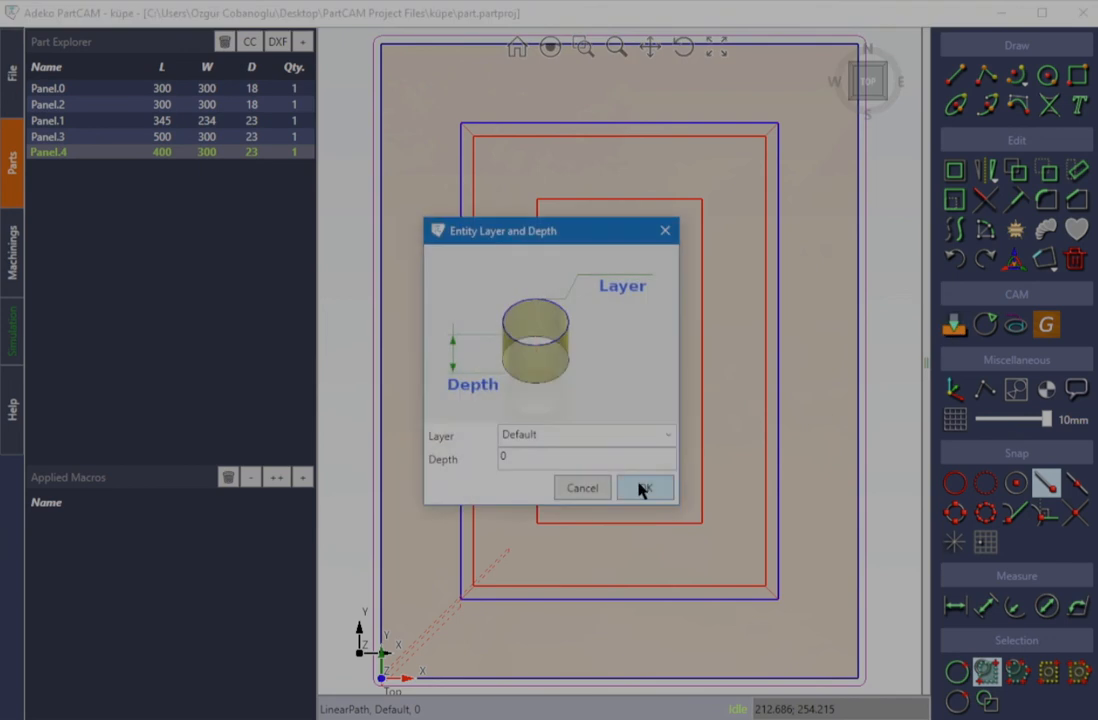
pyautogui.write('pocket')
pyautogui.press('Tab')
pyautogui.write('8')
pyautogui.click(642, 489)
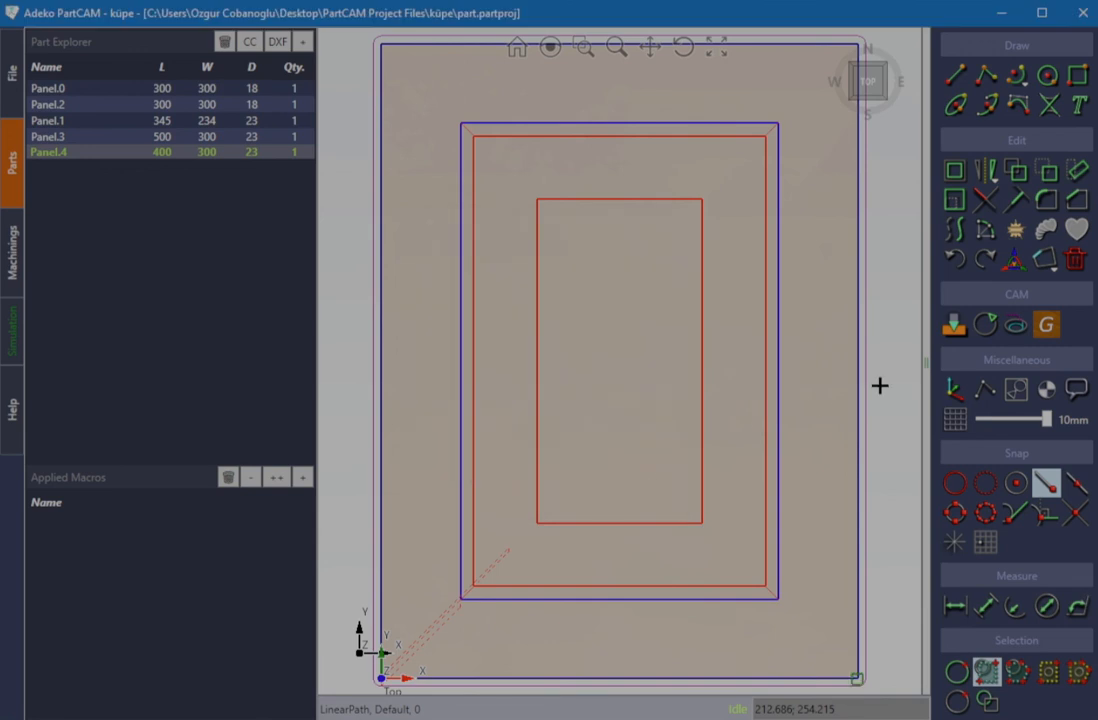
# Generate the NC code for Panel.4, simulate it, and inspect the pocket inside the frame groove
pyautogui.click(1045, 326)
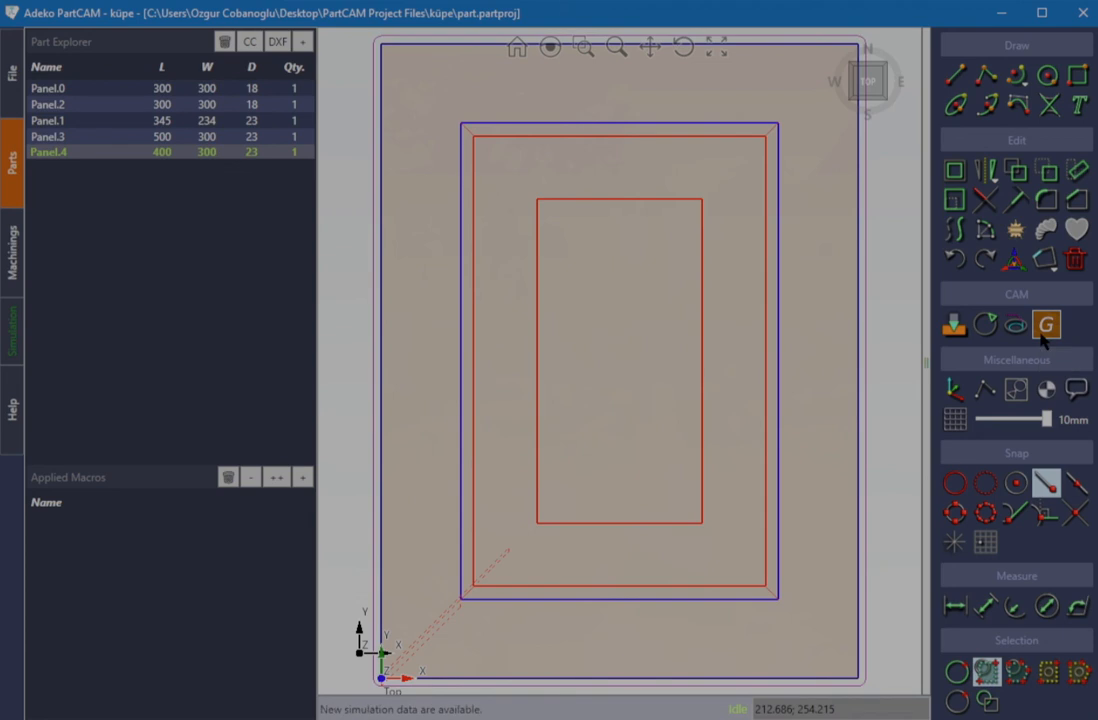
pyautogui.click(13, 340)
pyautogui.click(445, 468)
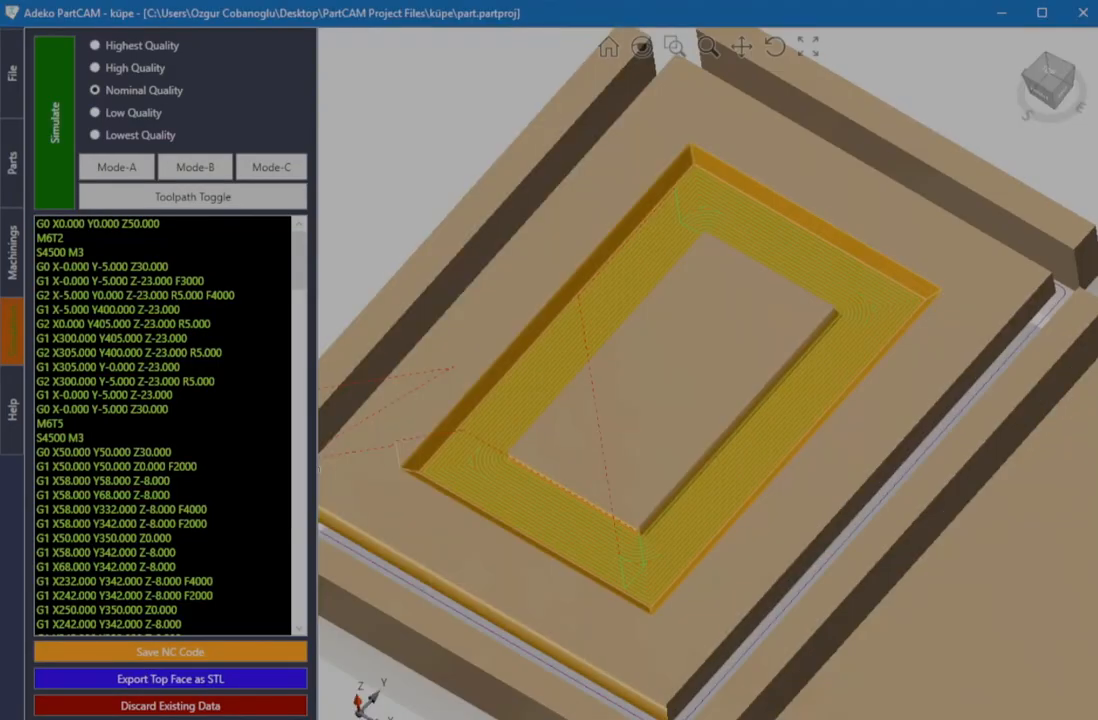
pyautogui.moveTo(707, 324); pyautogui.dragTo(711, 368, button='middle')
pyautogui.moveTo(729, 357); pyautogui.dragTo(606, 290)
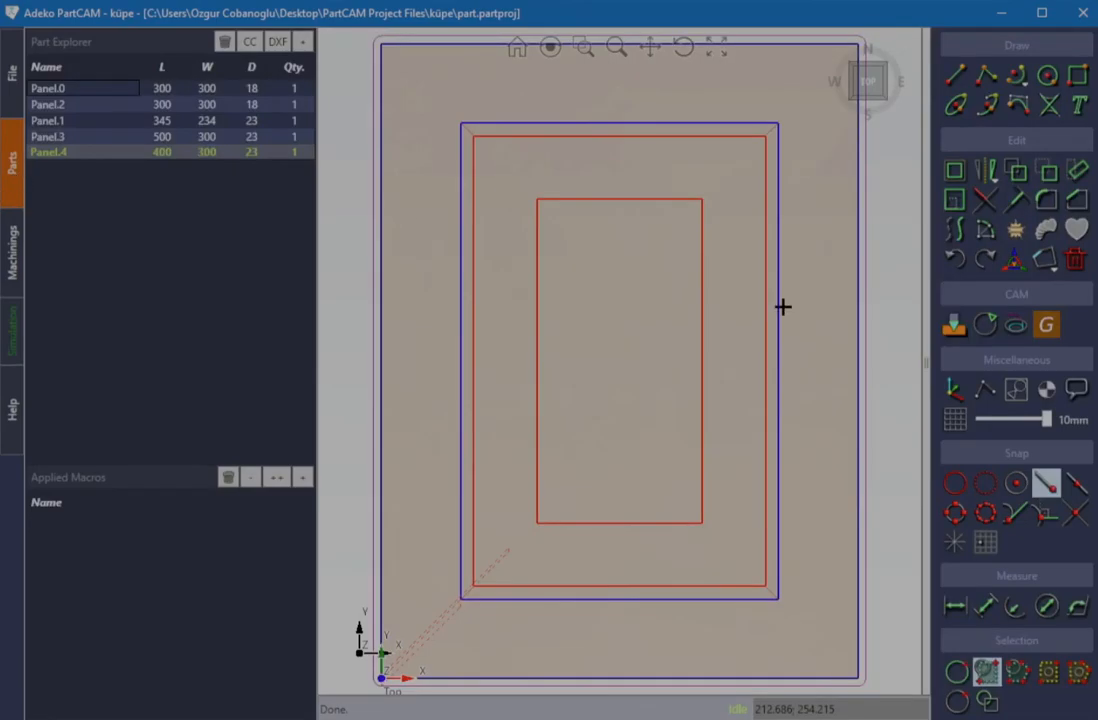
# Preview the pocket toolpath on Panel.4 and copy the innermost rectangle in place
pyautogui.click(1016, 326)
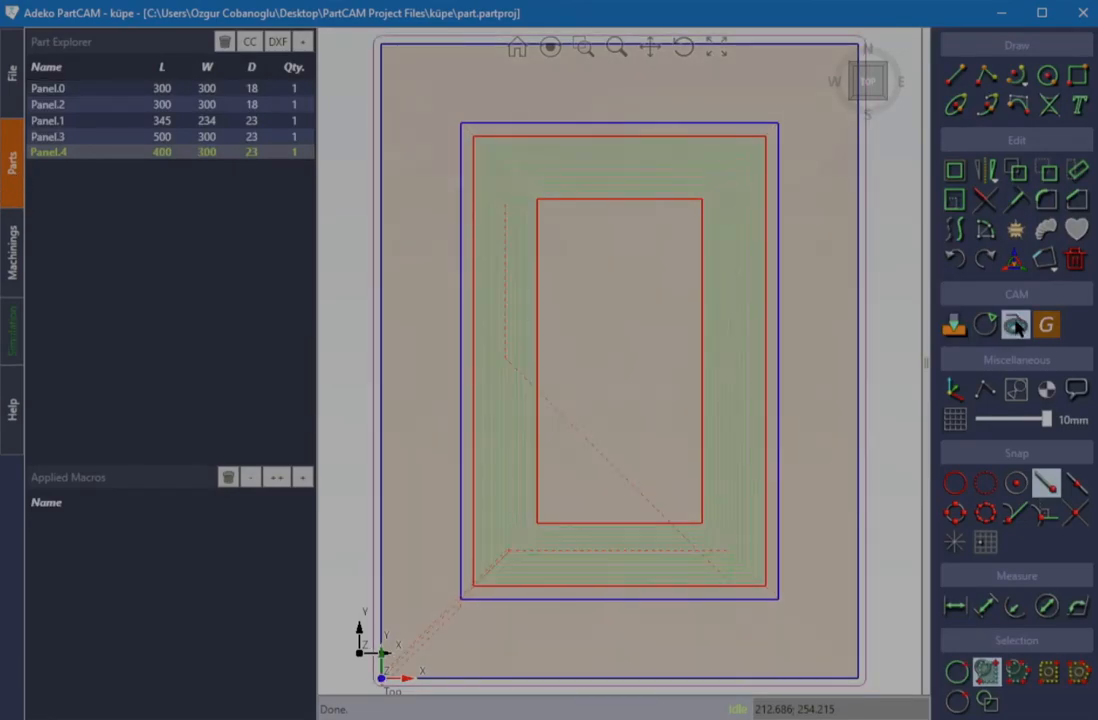
pyautogui.click(596, 380)
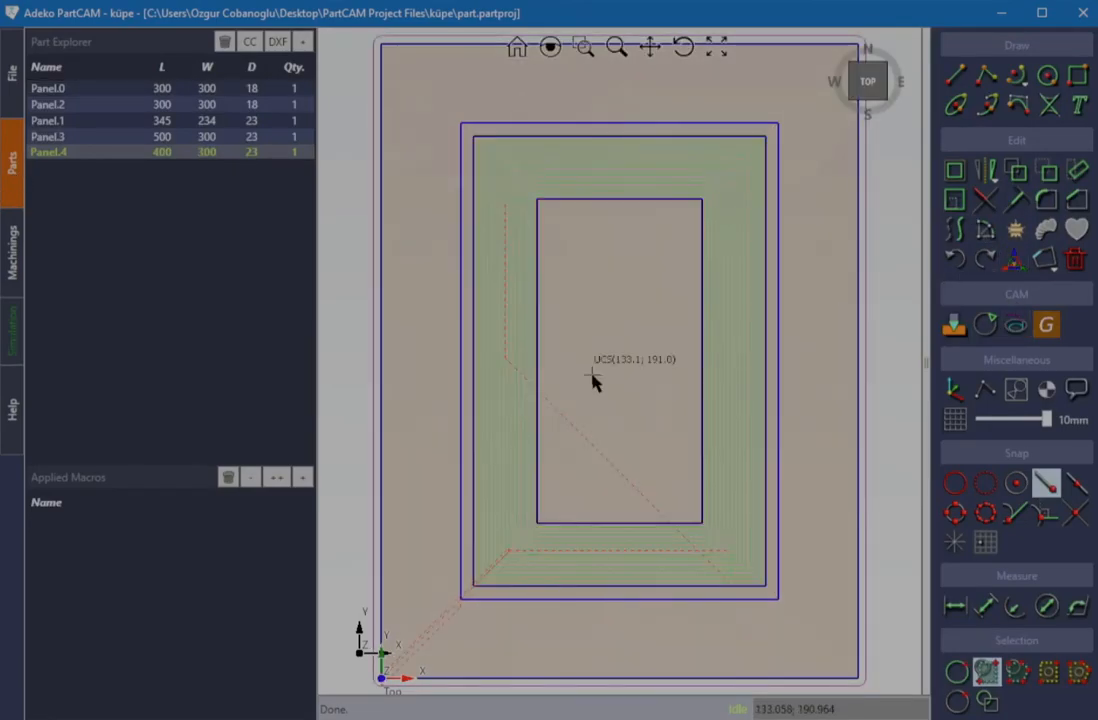
pyautogui.click(701, 363)
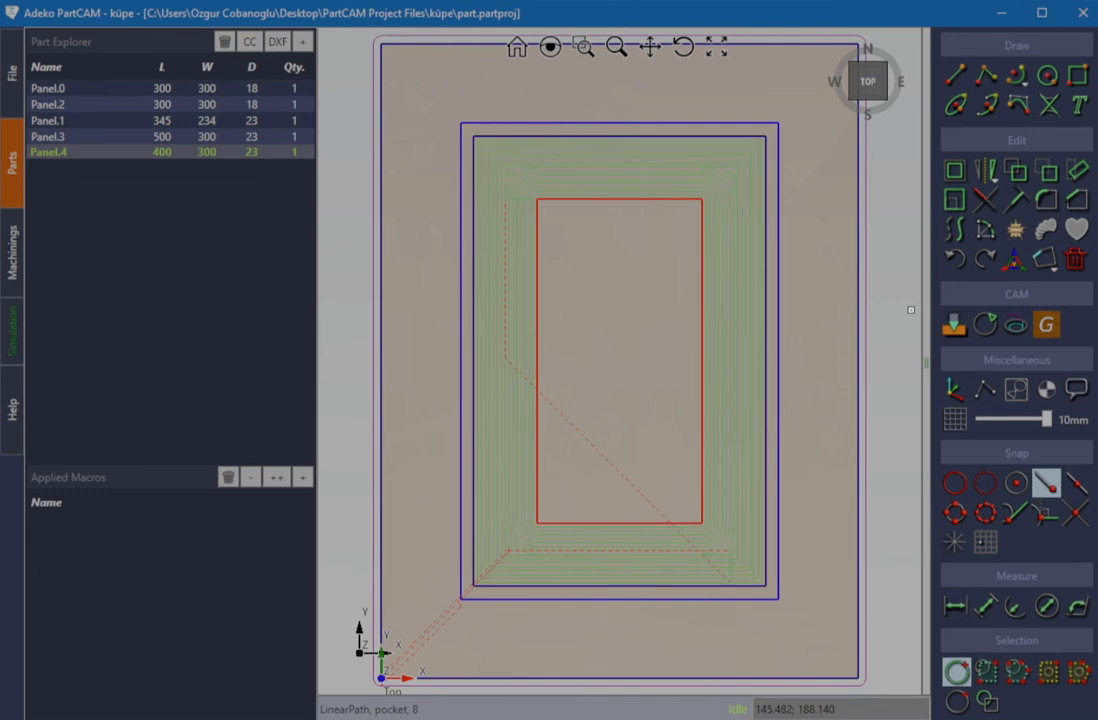
pyautogui.click(1015, 173)
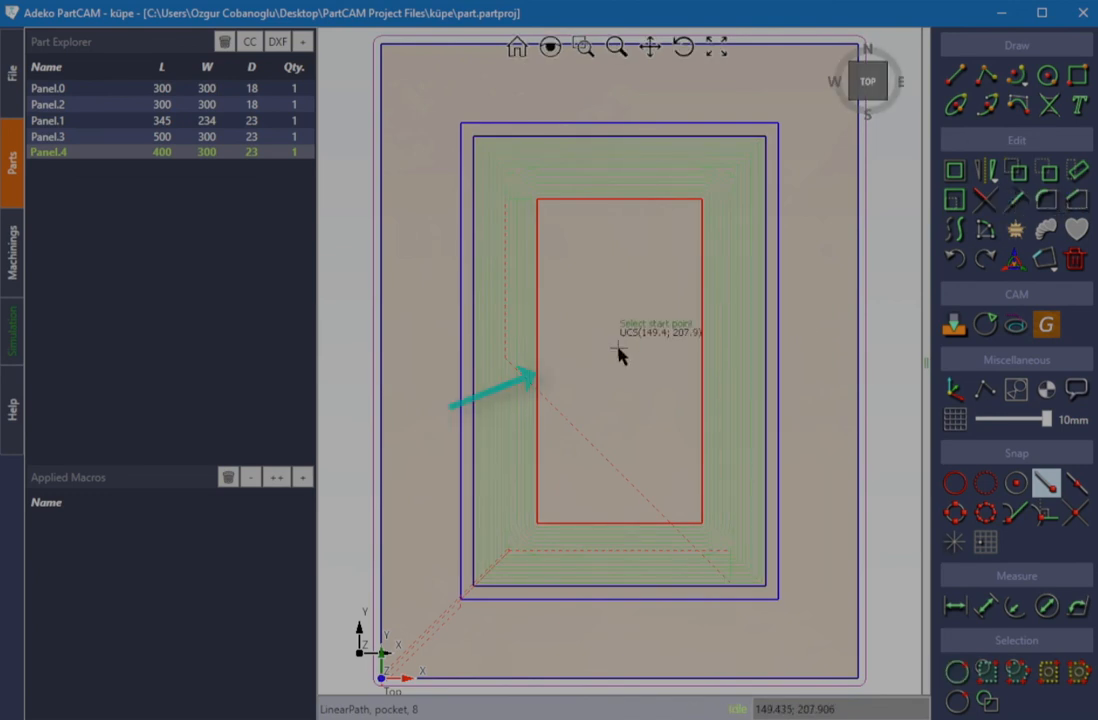
pyautogui.click(619, 352)
pyautogui.click(619, 352)
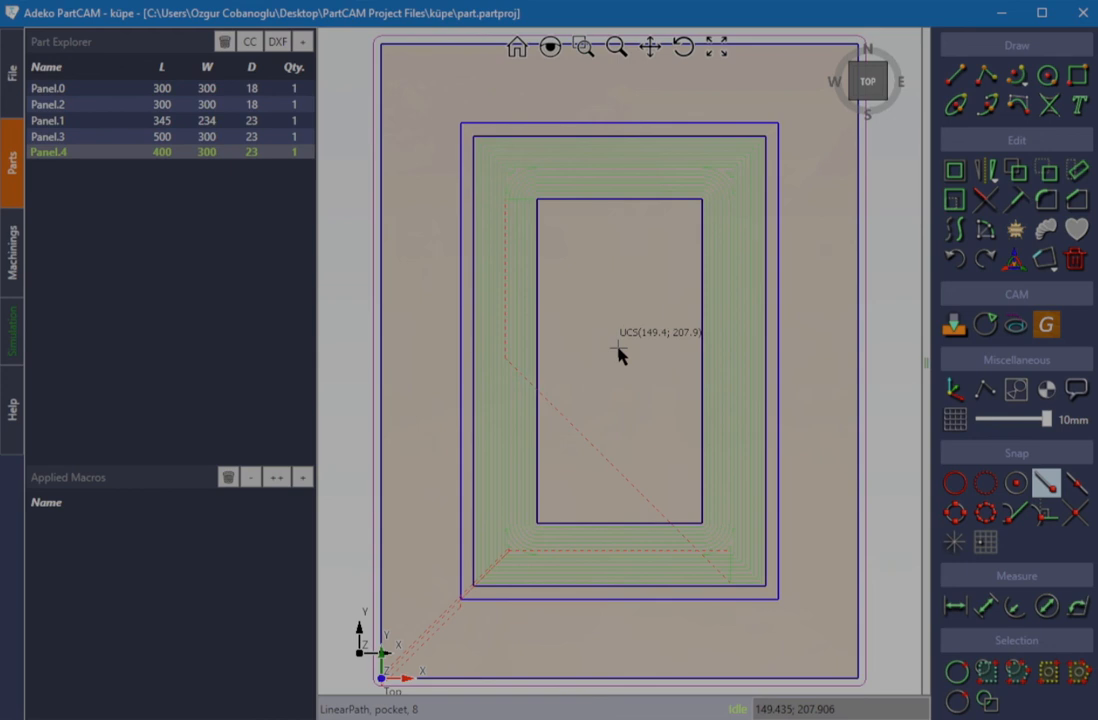
# Assign the copied innermost rectangle to the G_V15 layer, keeping its depth at 8
pyautogui.doubleClick(701, 350)
pyautogui.doubleClick(553, 434)
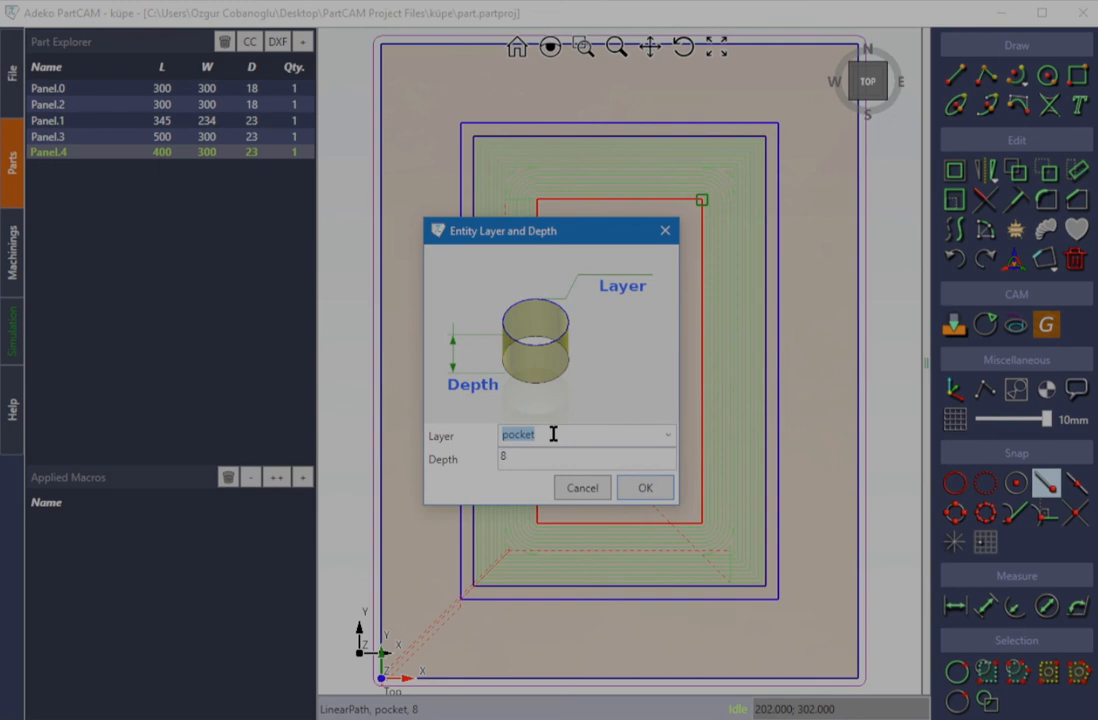
pyautogui.write('G_V15')
pyautogui.click(551, 456)
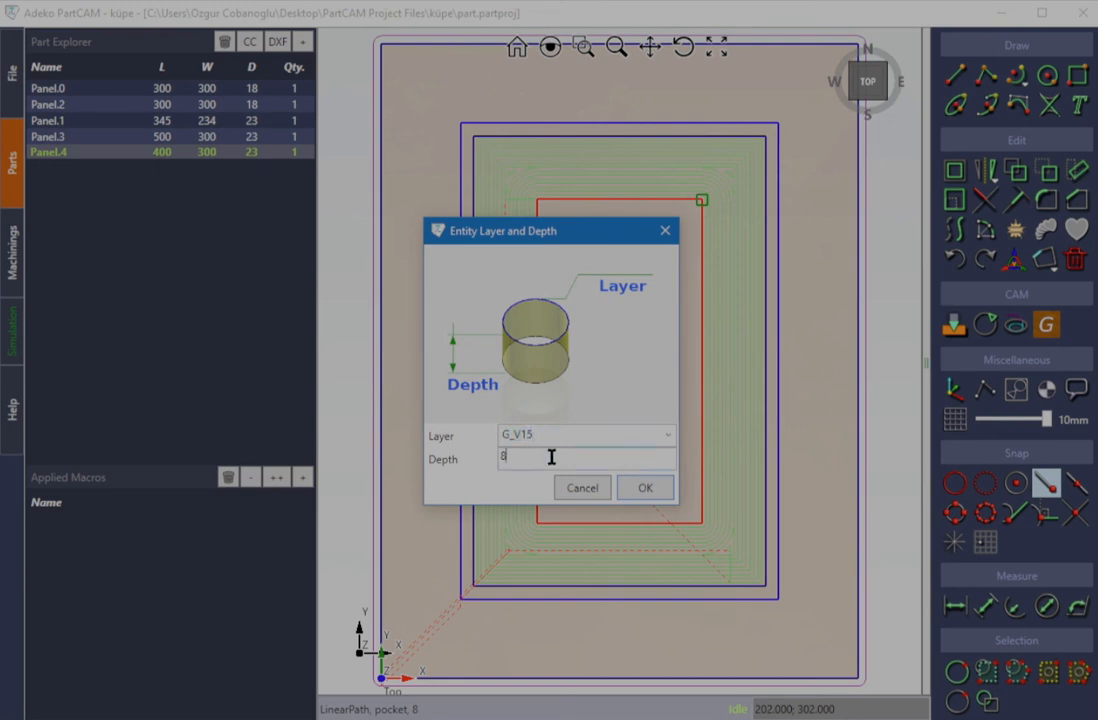
pyautogui.click(630, 490)
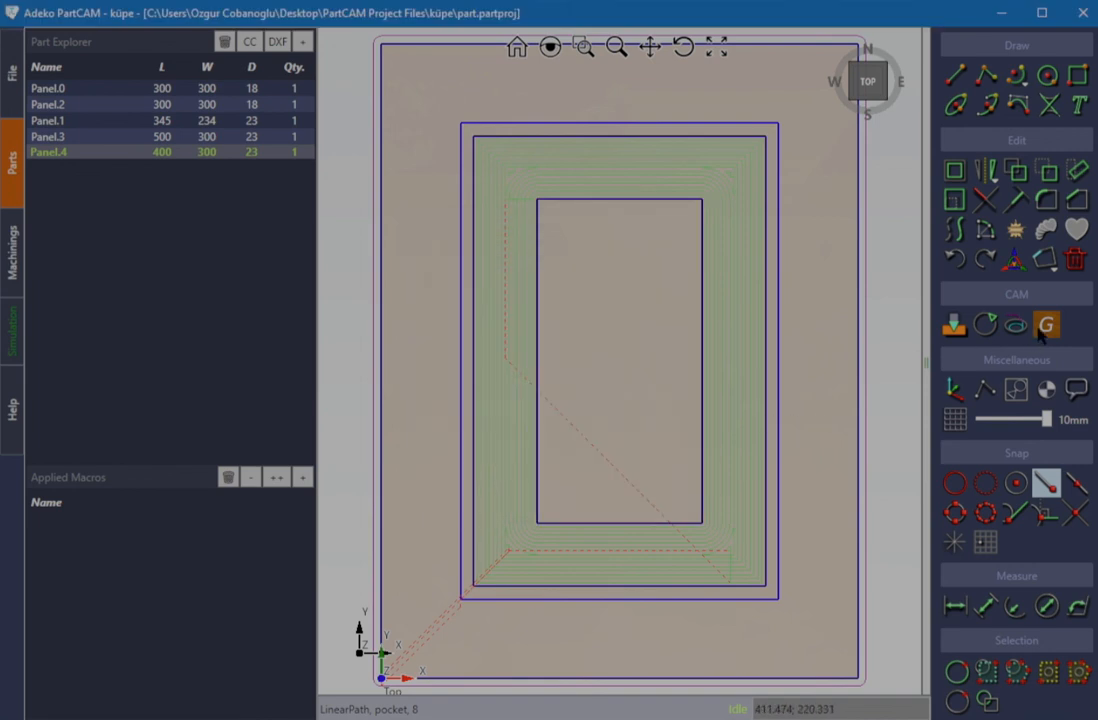
# Simulate Panel.4's recent NC code, inspect the pocket with the toolpath hidden, and return to the parts view
pyautogui.click(12, 330)
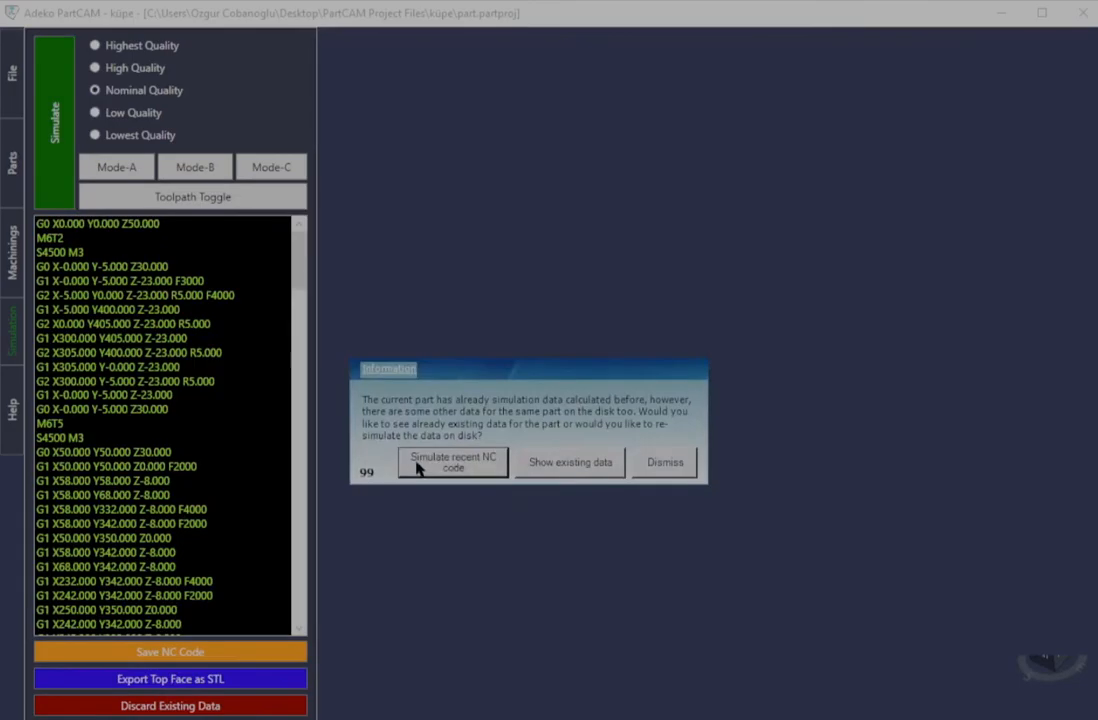
pyautogui.click(420, 472)
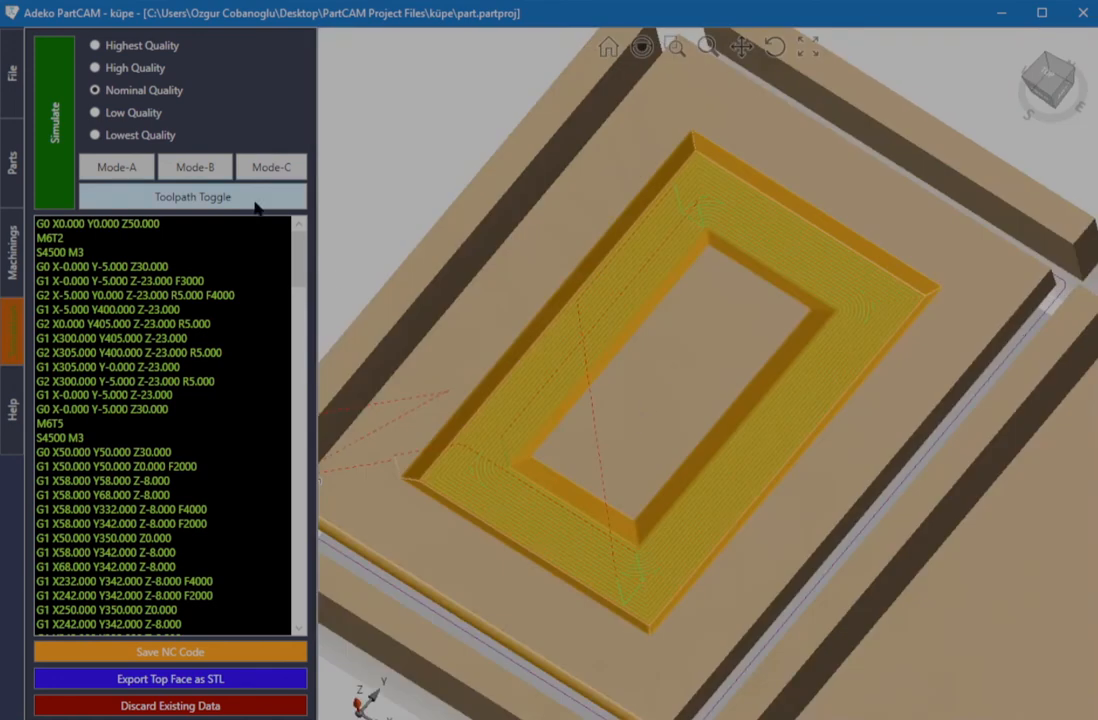
pyautogui.click(255, 207)
pyautogui.moveTo(632, 350); pyautogui.dragTo(711, 358, button='right')
pyautogui.click(12, 165)
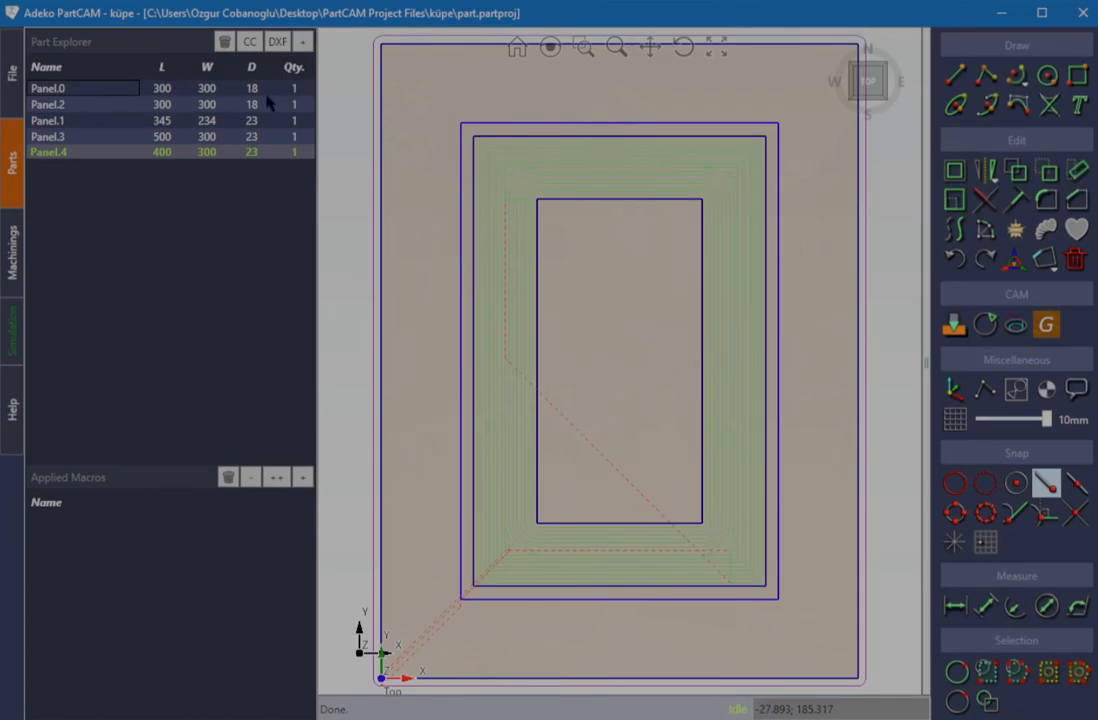
# Add another panel with a length of 400, a width of 300 and a depth of 23
pyautogui.click(302, 42)
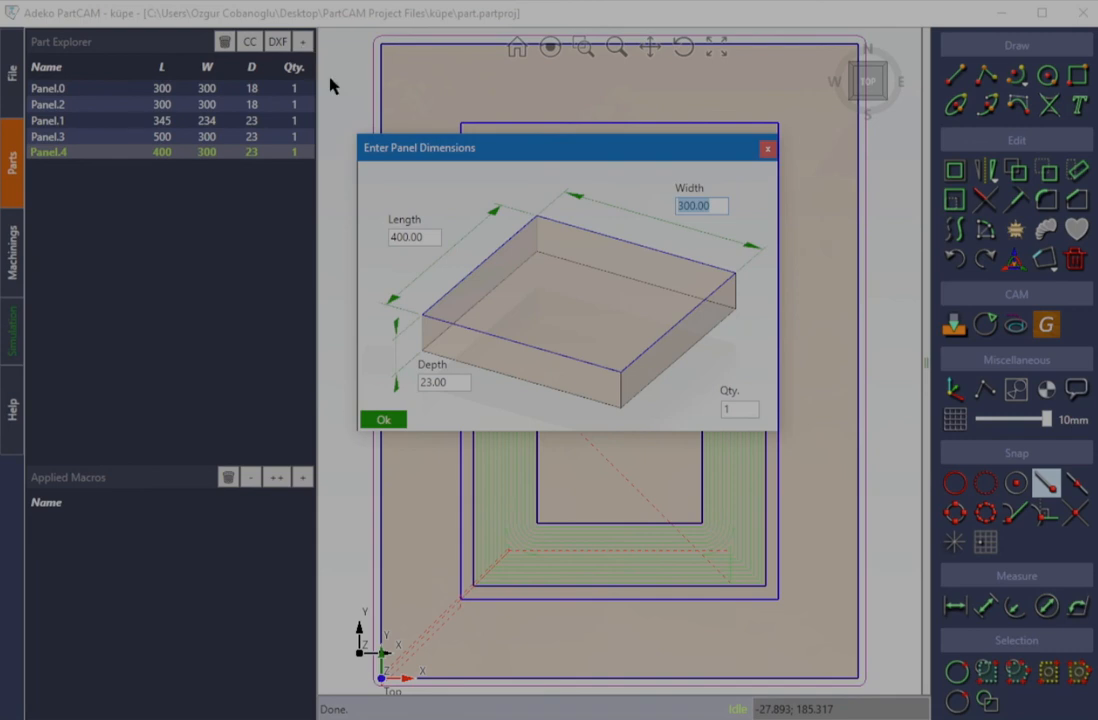
pyautogui.press('Return')
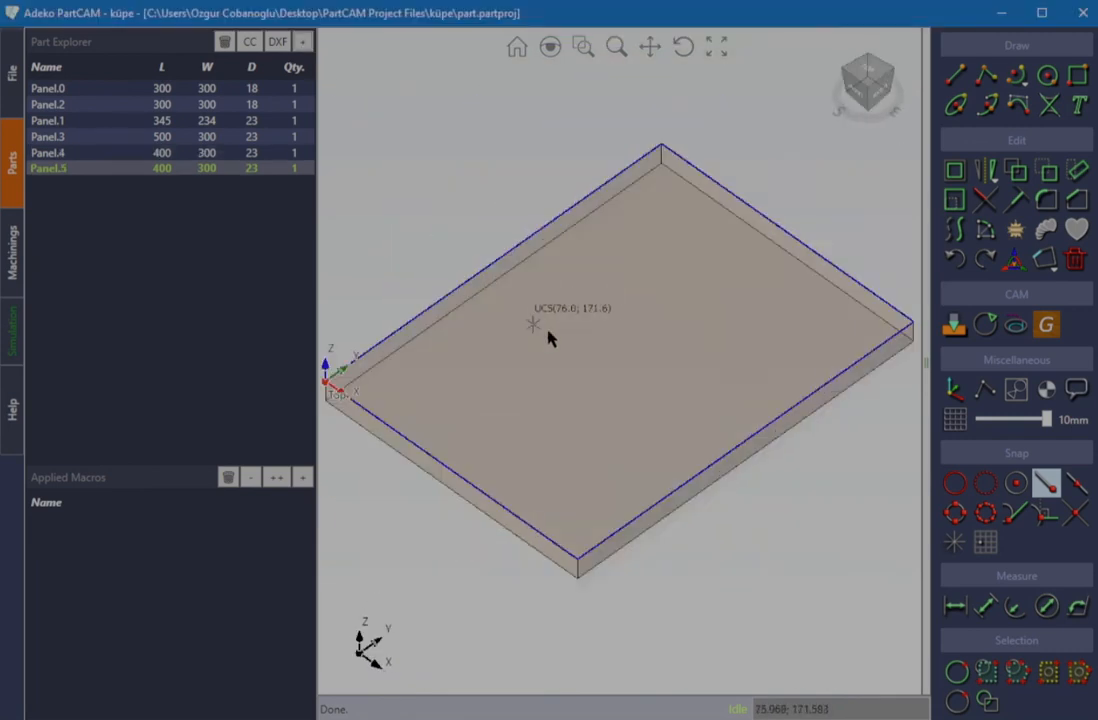
pyautogui.click(926, 380)
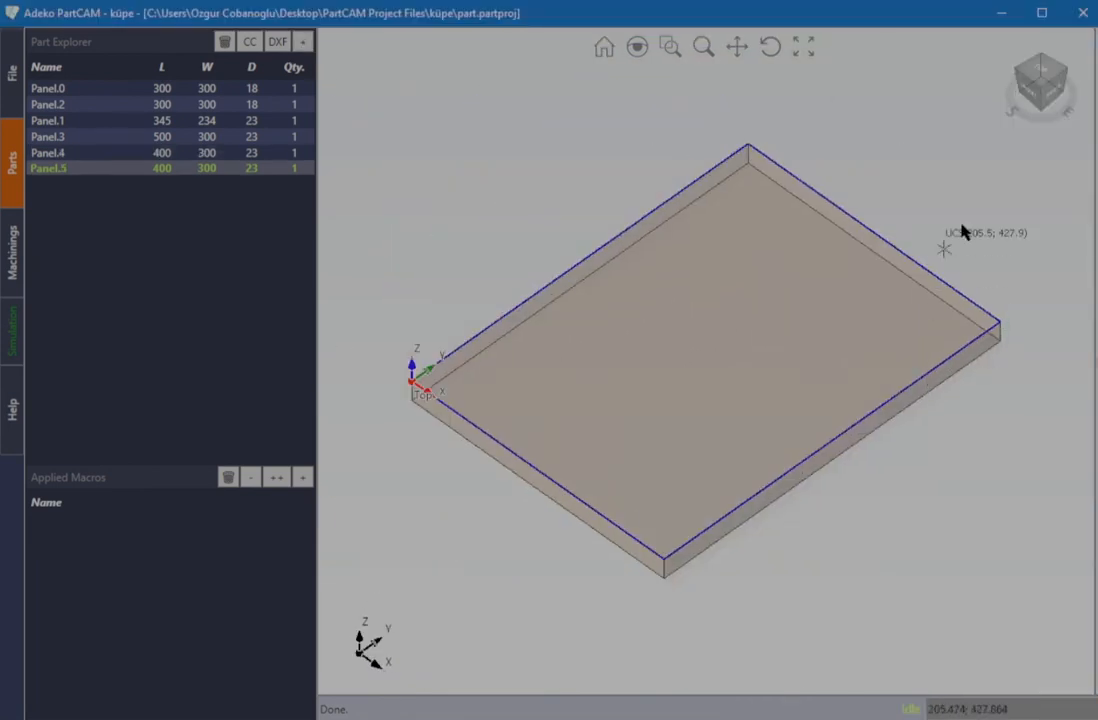
pyautogui.click(1038, 95)
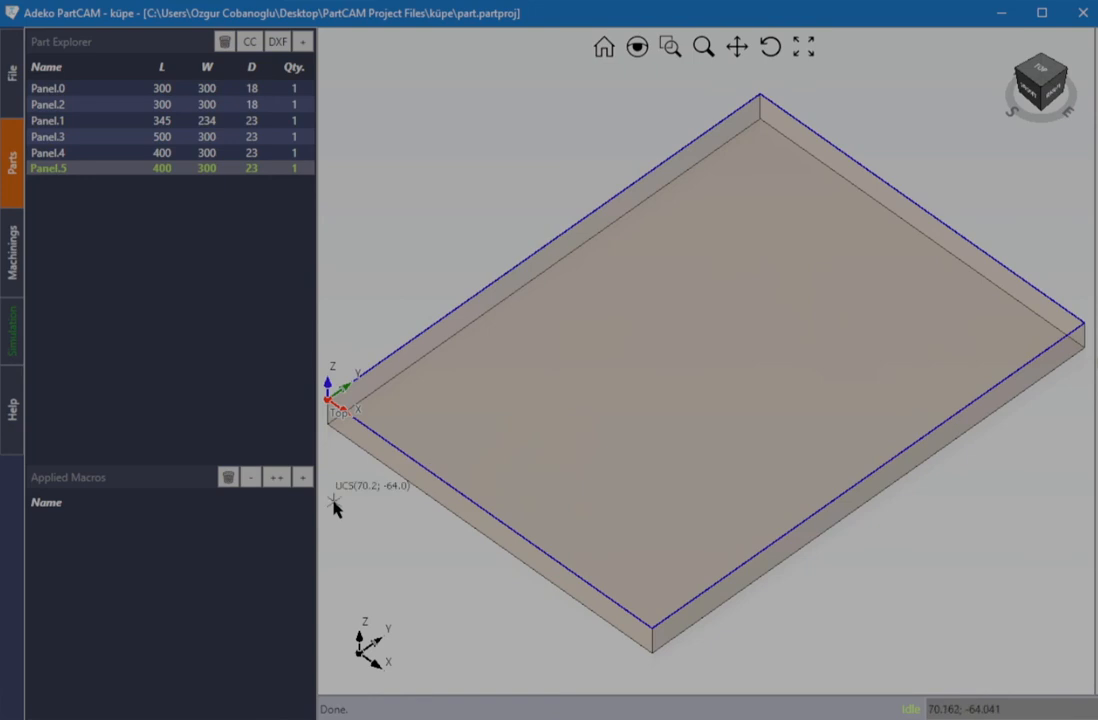
# Choose the Rectangular Frame macro from the Frames group for the new panel
pyautogui.click(302, 477)
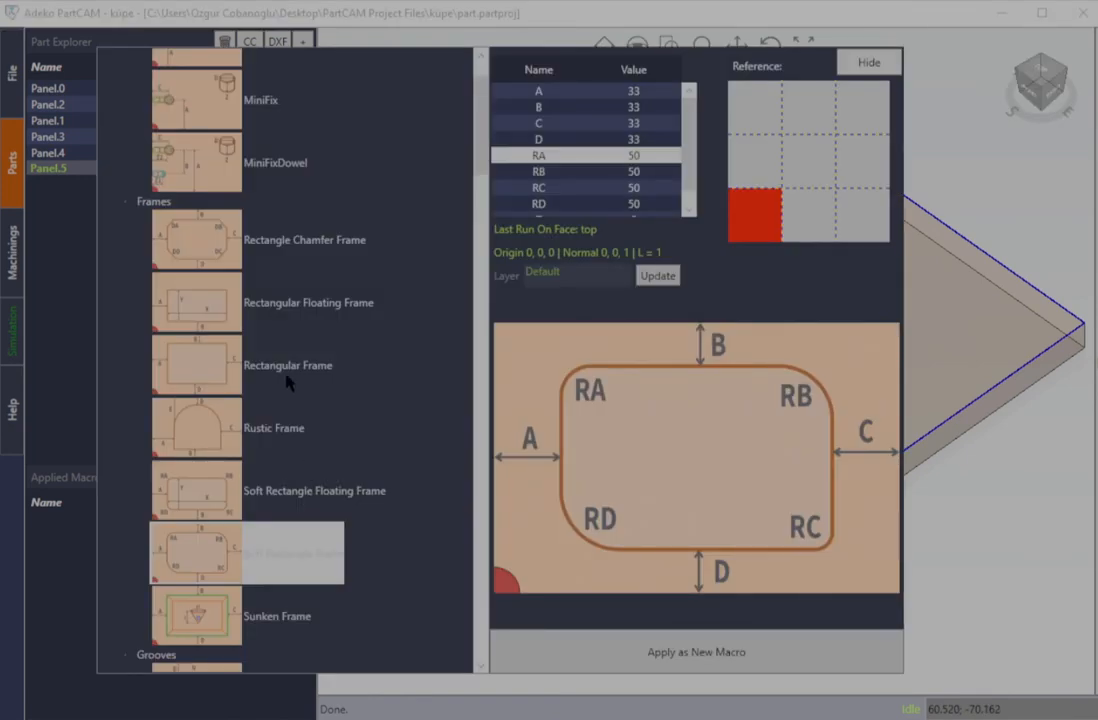
pyautogui.click(160, 205)
pyautogui.click(210, 365)
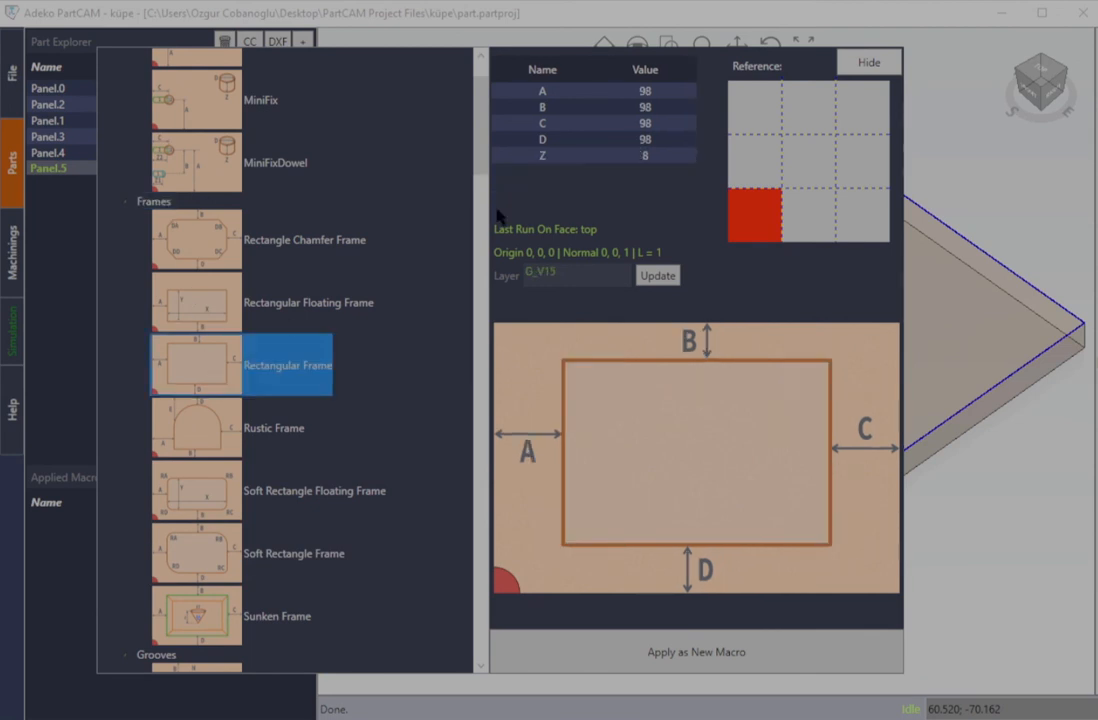
# Set the Rectangular Frame macro's A, B, C and D margins to 50 each
pyautogui.click(665, 91)
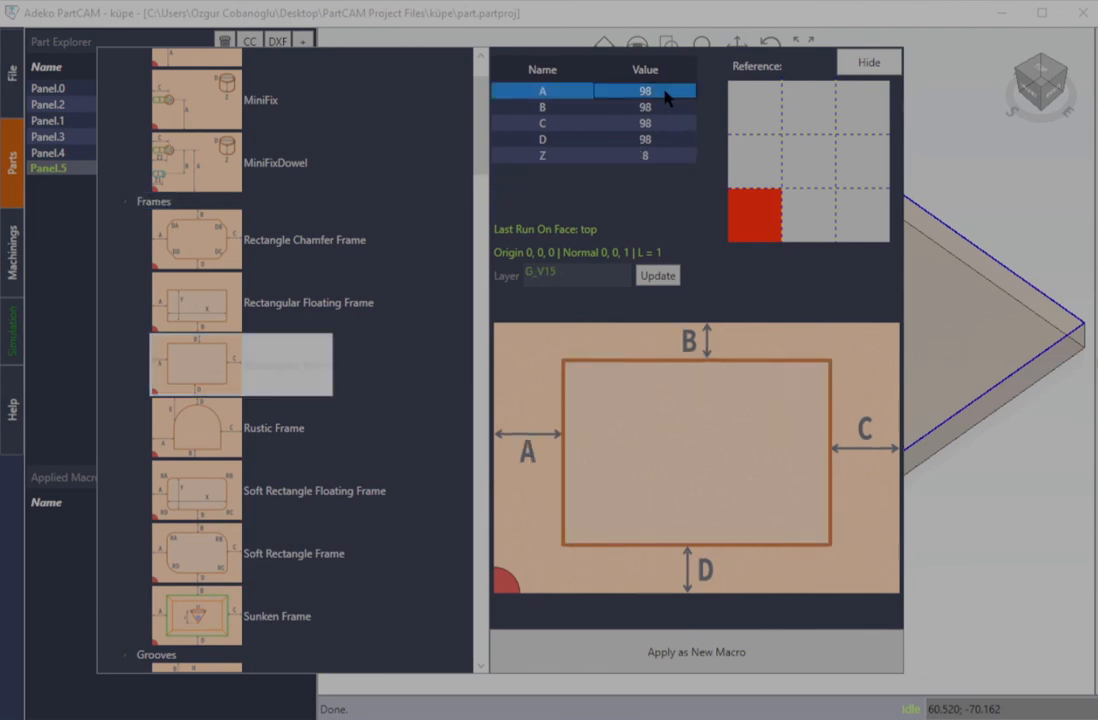
pyautogui.click(665, 91)
pyautogui.write('58')
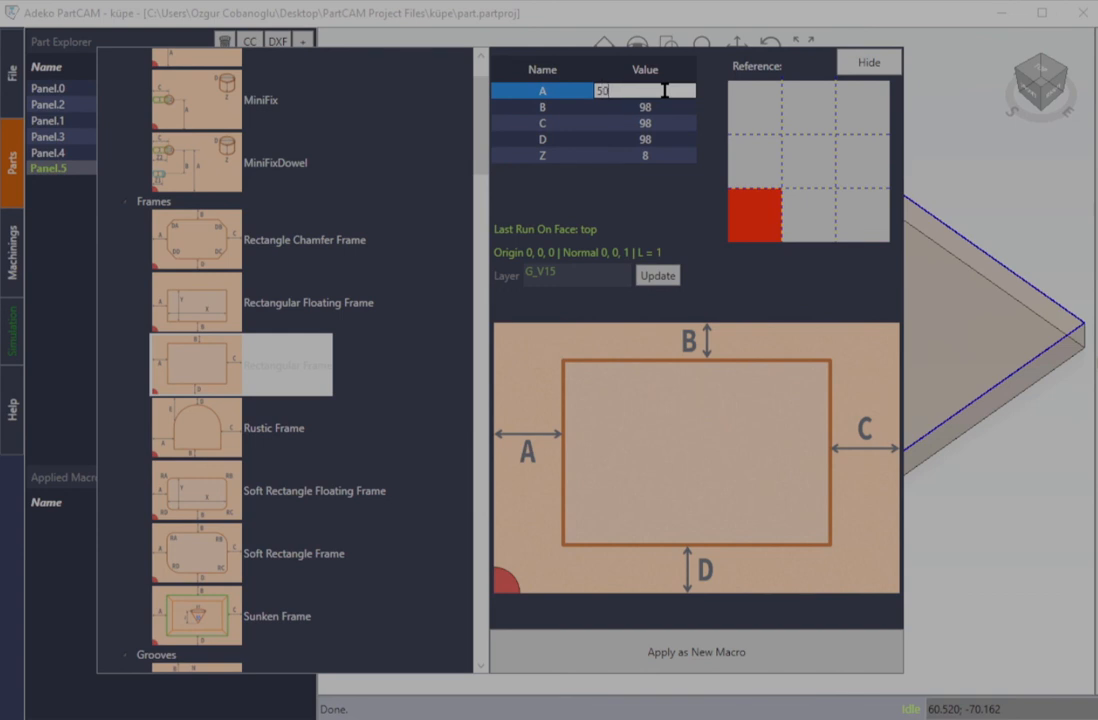
pyautogui.press('Return')
pyautogui.write('50')
pyautogui.press('Return')
pyautogui.write('50')
pyautogui.press('Return')
pyautogui.write('50')
pyautogui.press('Return')
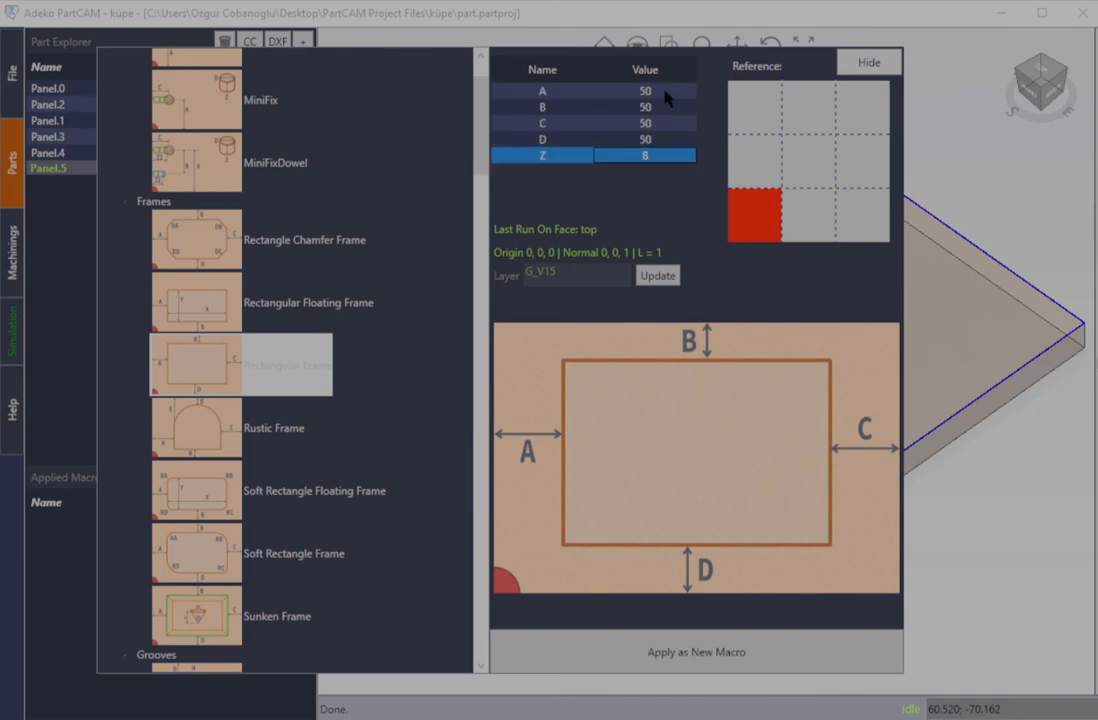
# Set the Rectangular Frame macro's layer to sunken and apply it to the panel as a new macro
pyautogui.press('Tab')
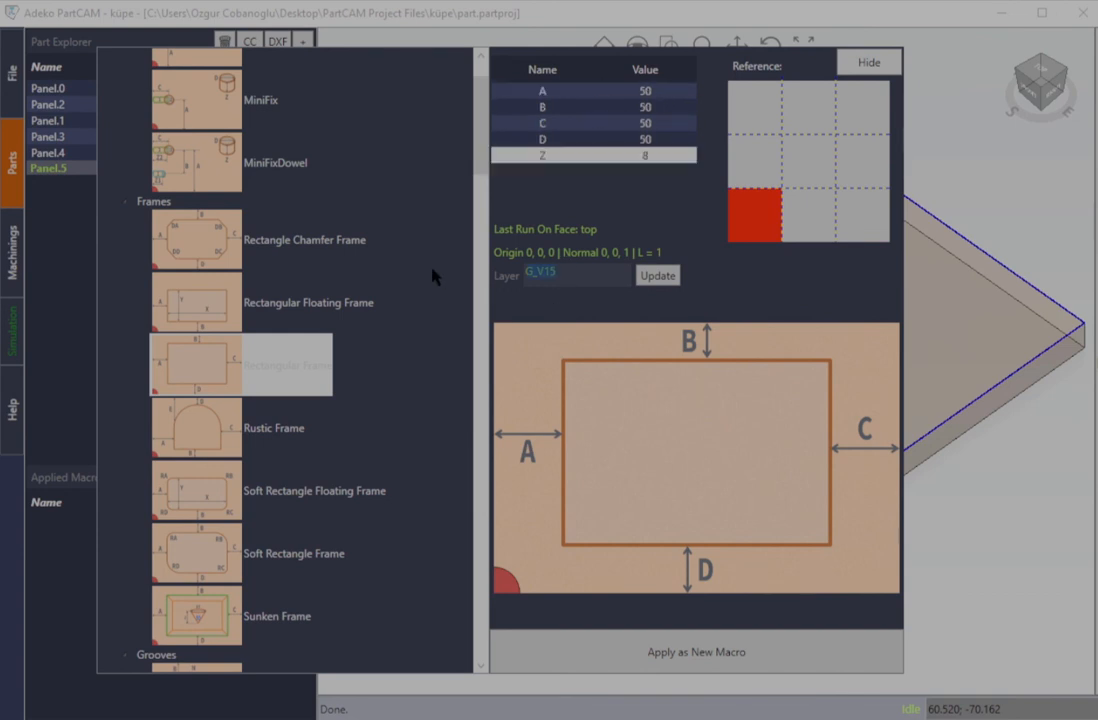
pyautogui.write('sunken')
pyautogui.click(668, 653)
# Start another Rectangular Frame macro and set its A, B, C and D margins to 58 each
pyautogui.click(304, 477)
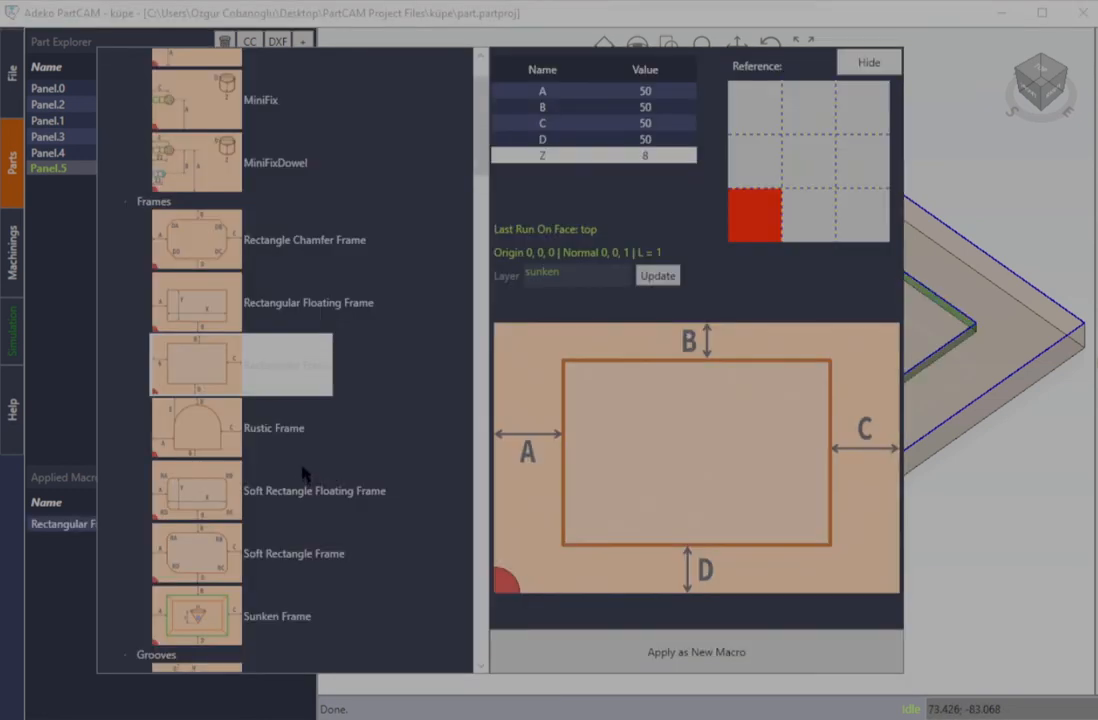
pyautogui.click(665, 92)
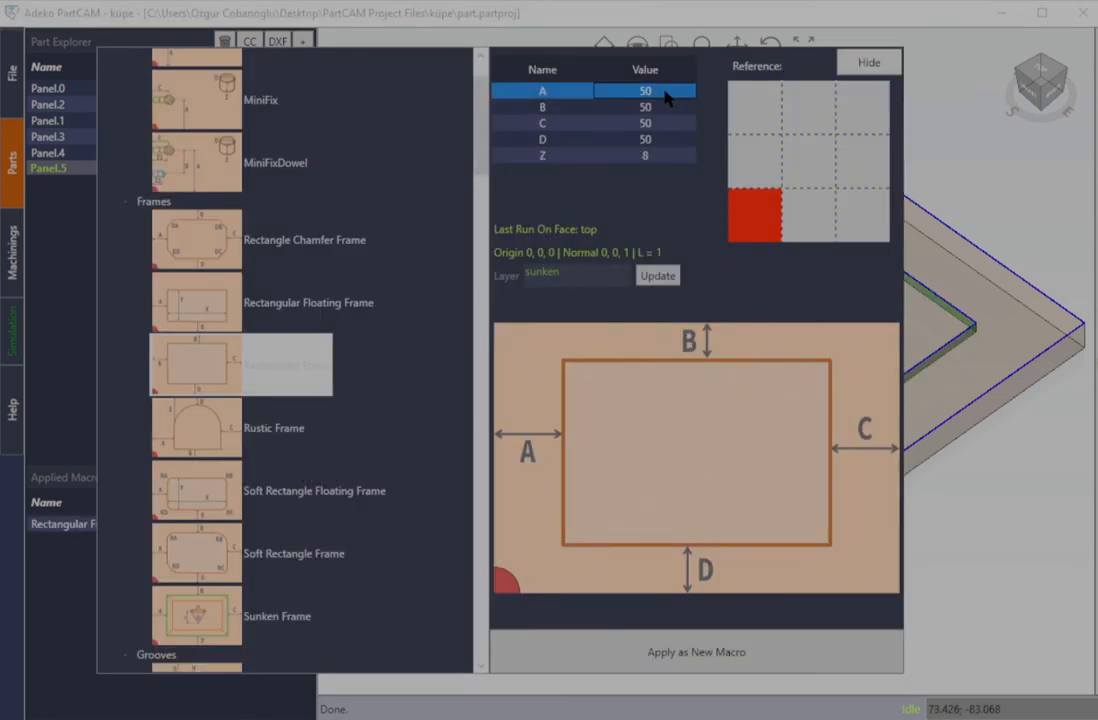
pyautogui.write('58')
pyautogui.press('Return')
pyautogui.write('58')
pyautogui.press('Return')
pyautogui.write('58')
pyautogui.press('Return')
pyautogui.write('58')
pyautogui.press('Return')
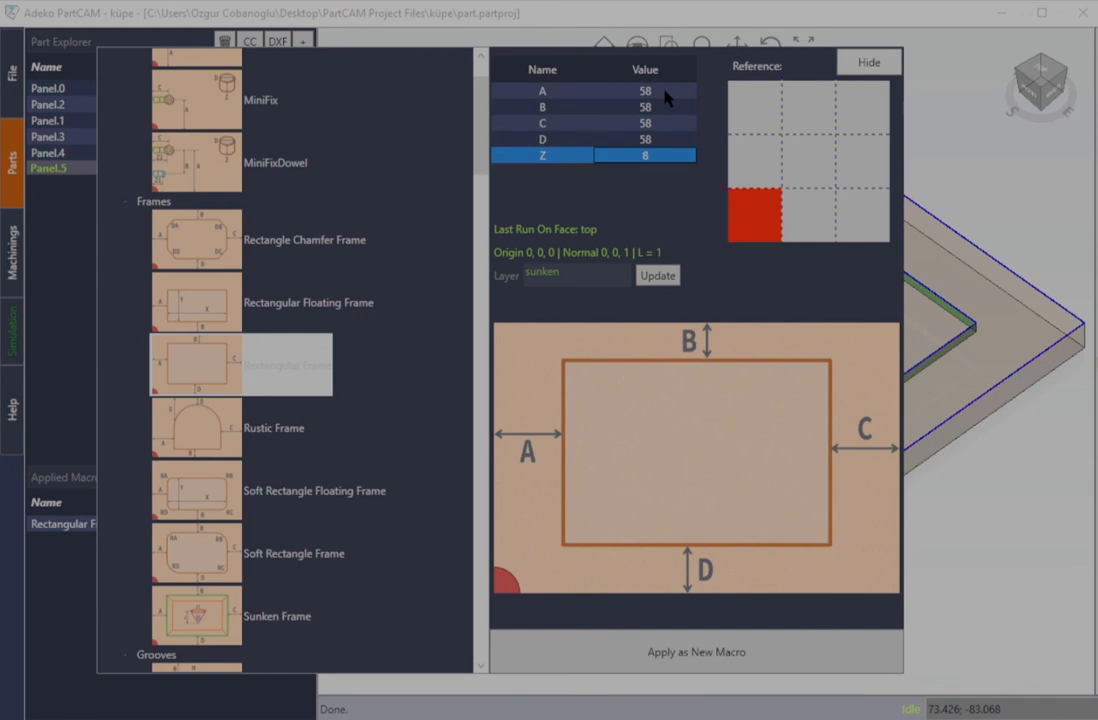
# Assign the 58-margin frame to the pocket layer and apply it as a new macro
pyautogui.press('Tab')
pyautogui.write('poc')
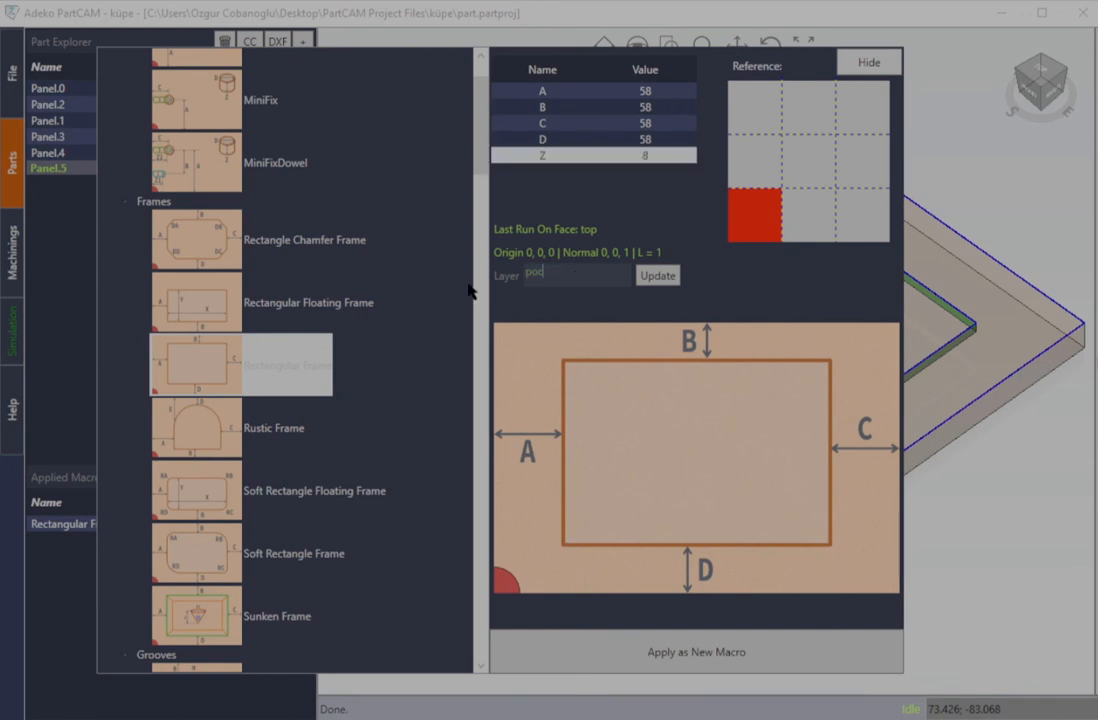
pyautogui.click(561, 648)
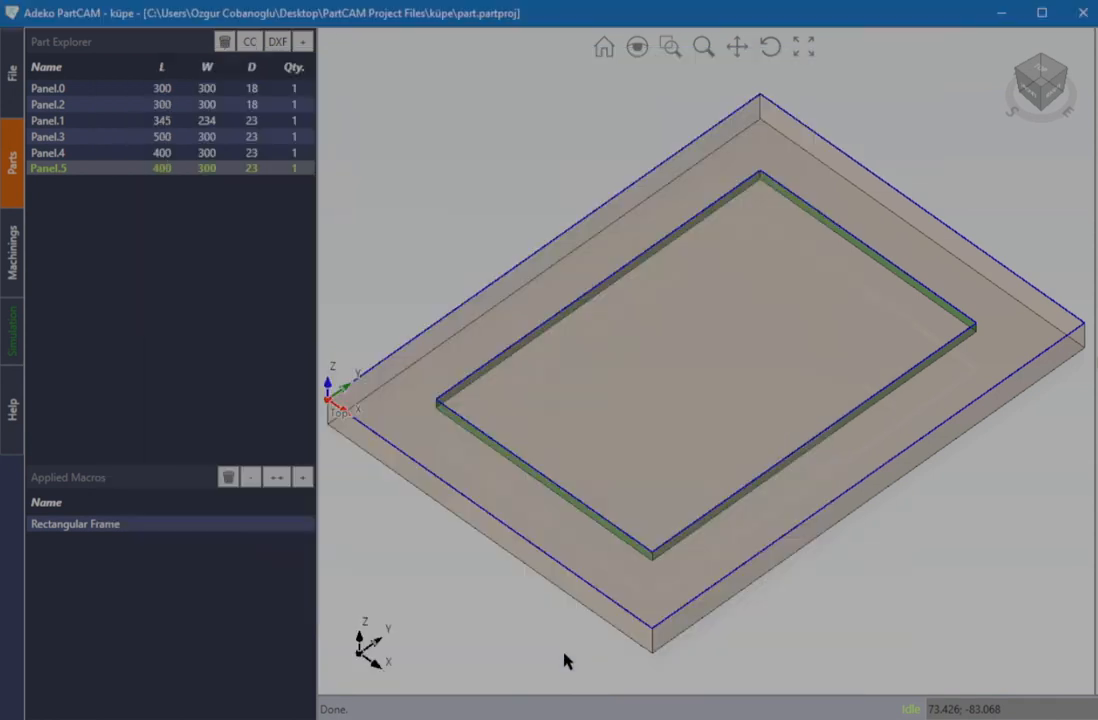
# Apply another Rectangular Frame macro on the pocket layer with A, B, C and D set to 98 each
pyautogui.click(310, 485)
pyautogui.click(676, 91)
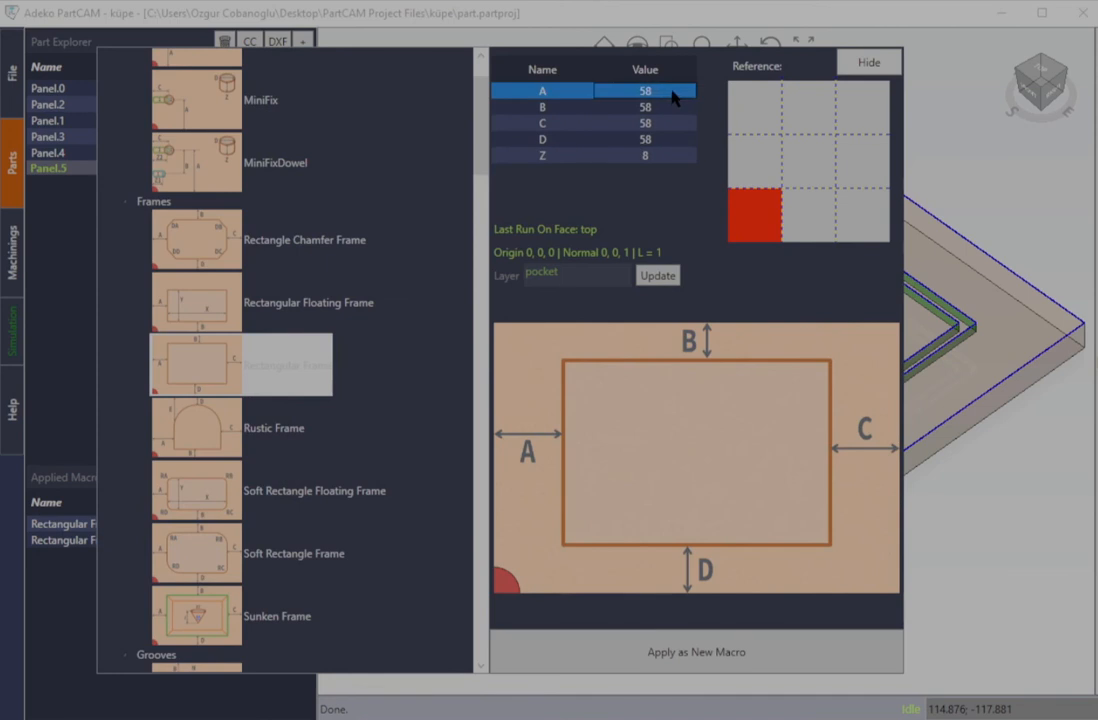
pyautogui.click(669, 92)
pyautogui.press('Return')
pyautogui.write('98')
pyautogui.press('Return')
pyautogui.write('98')
pyautogui.press('Return')
pyautogui.write('98')
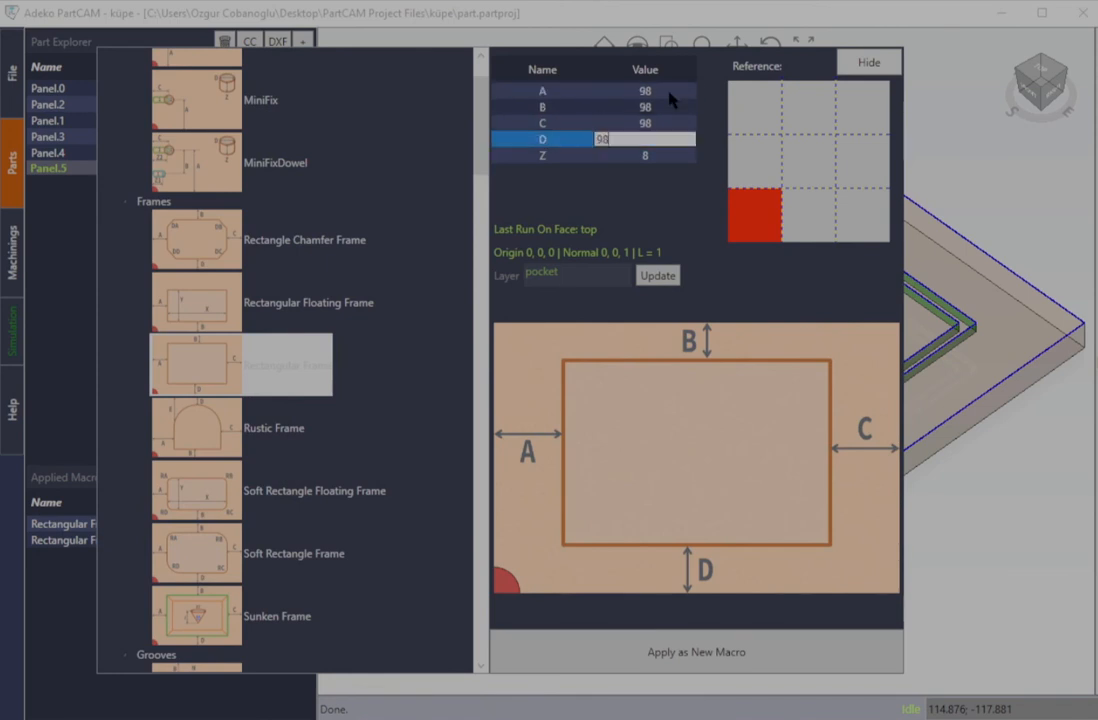
pyautogui.press('Return')
pyautogui.click(603, 270)
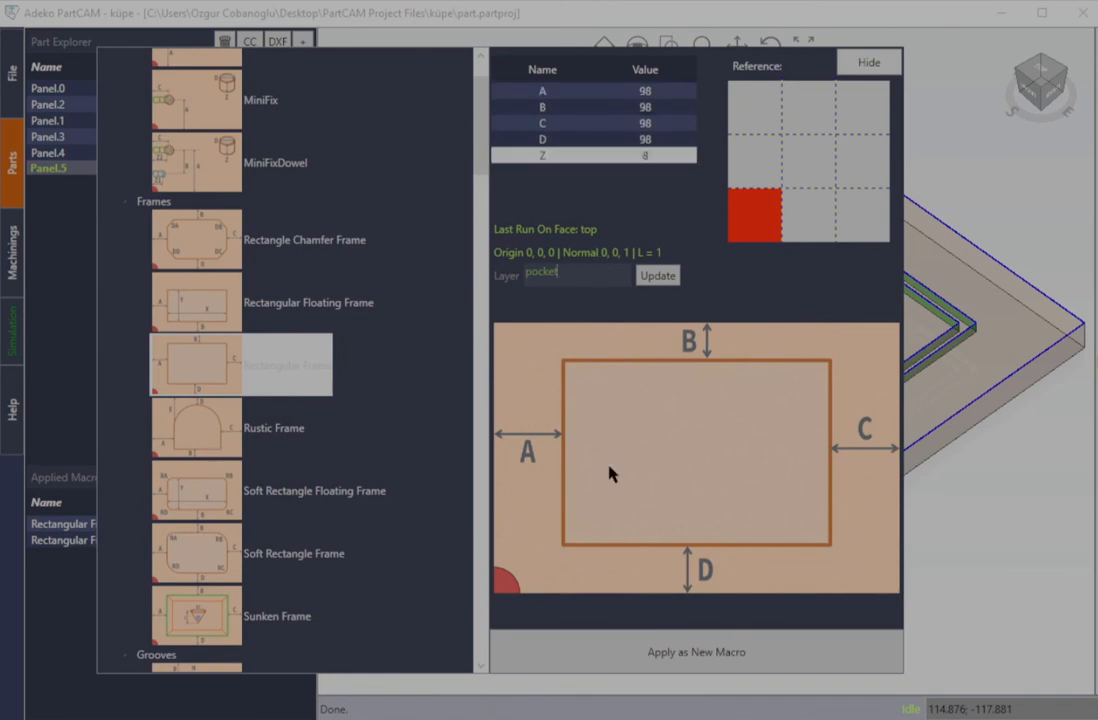
pyautogui.click(614, 659)
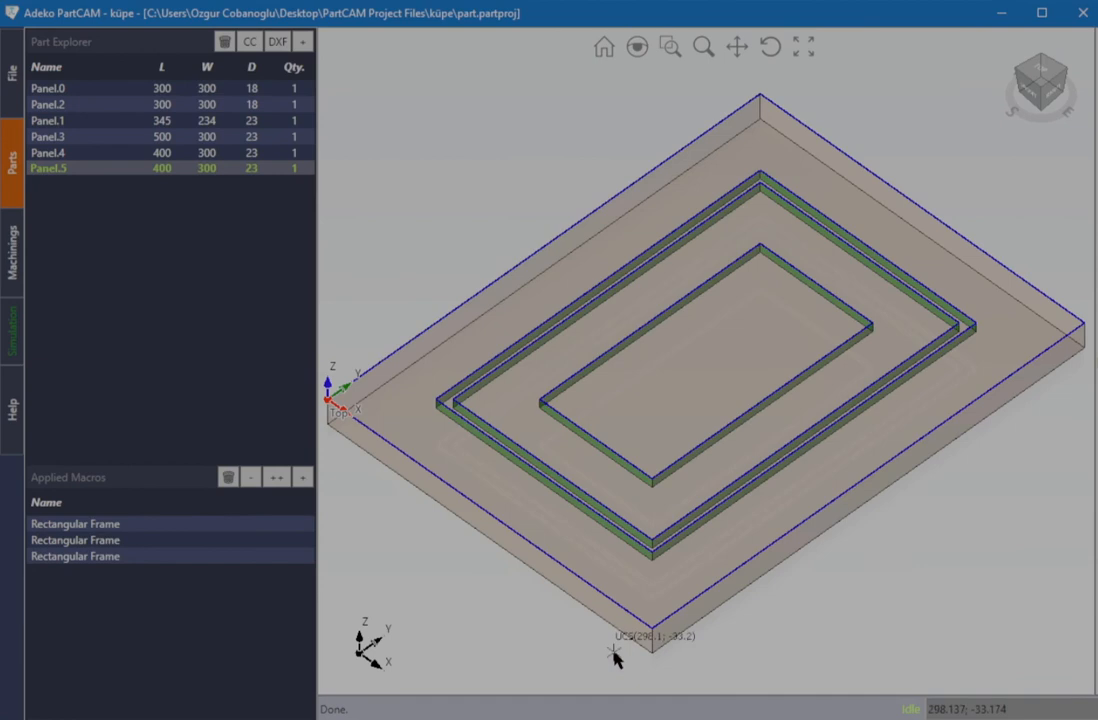
# Apply a further Rectangular Frame macro with the same 98 margins on layer G_V15
pyautogui.click(302, 477)
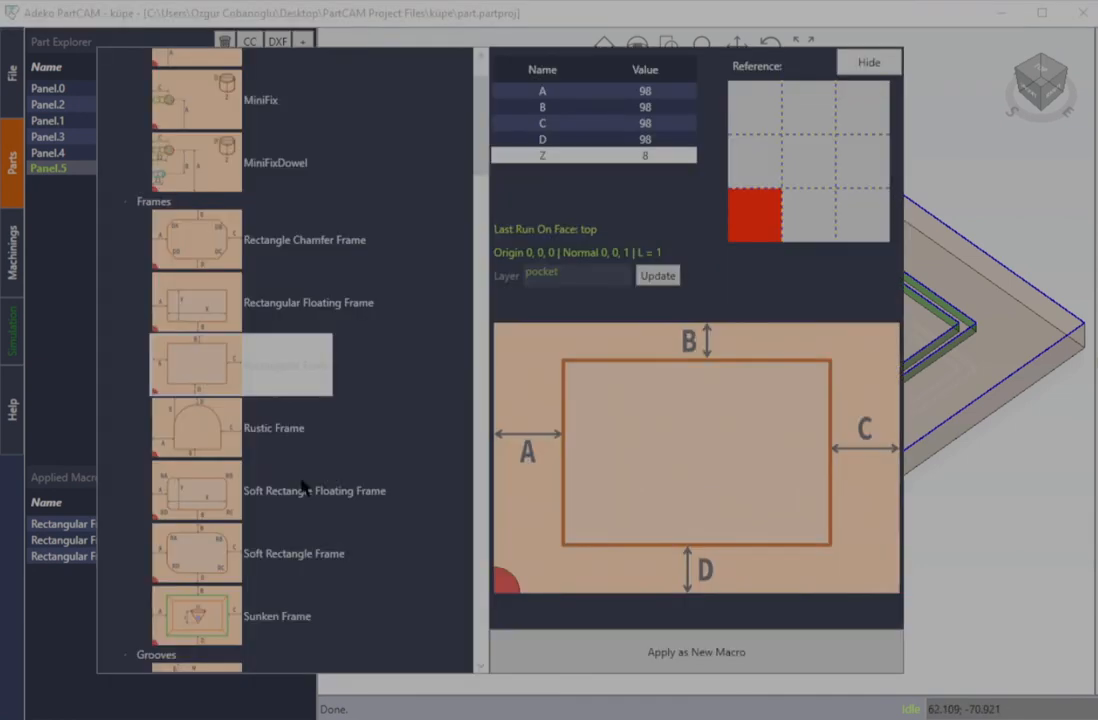
pyautogui.moveTo(578, 280); pyautogui.dragTo(499, 270)
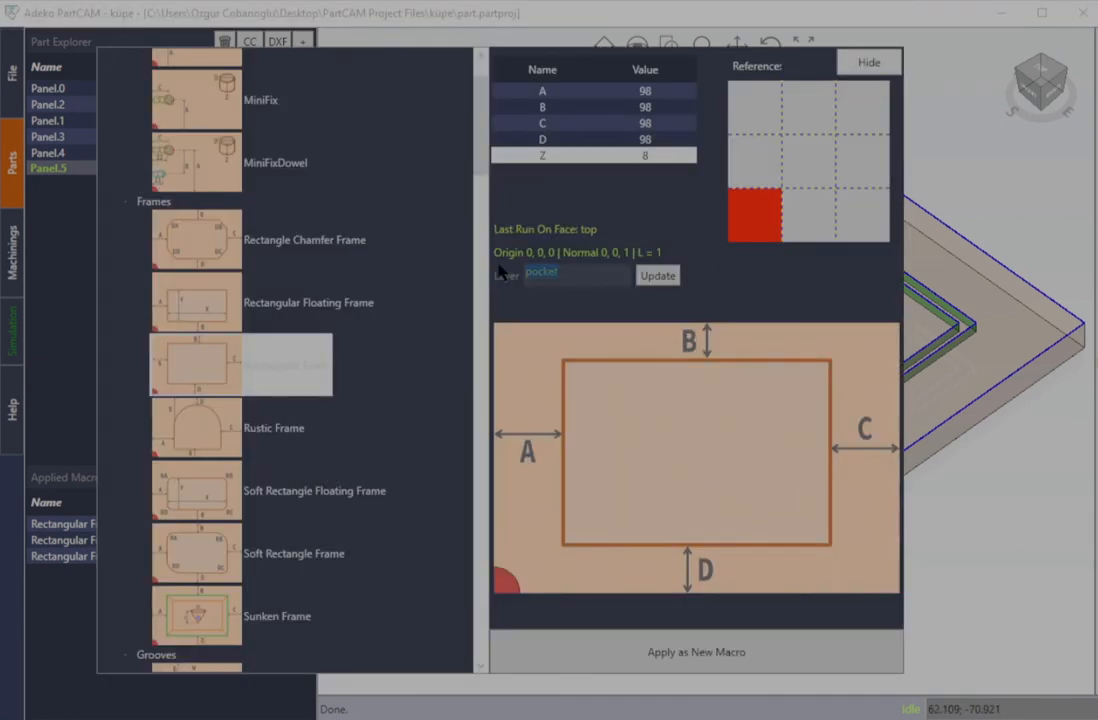
pyautogui.write('G_V15')
pyautogui.click(662, 122)
pyautogui.click(665, 139)
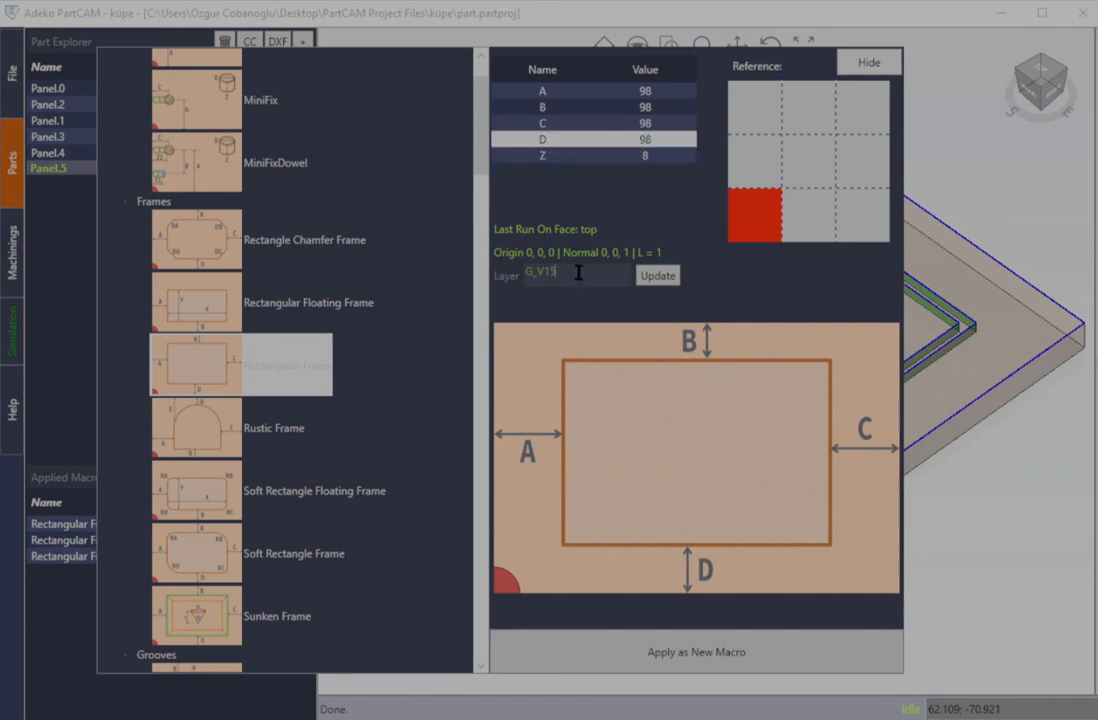
pyautogui.click(618, 653)
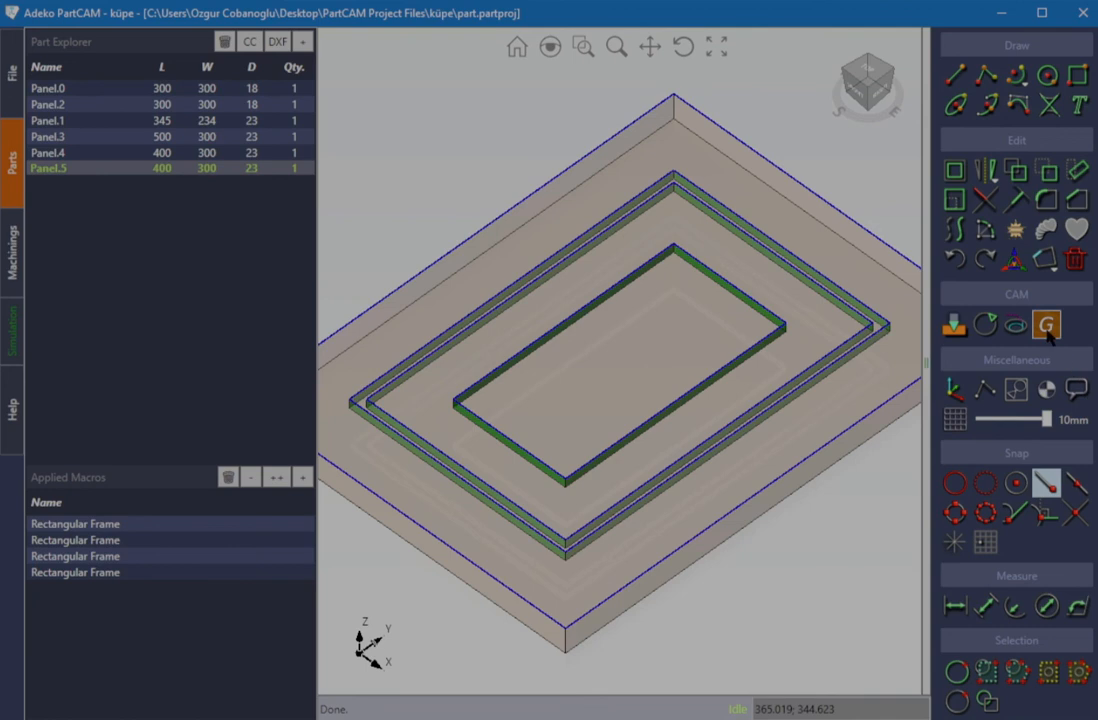
# Generate and simulate Panel.5's NC code, and inspect the machined pocket with the toolpath hidden
pyautogui.click(1016, 324)
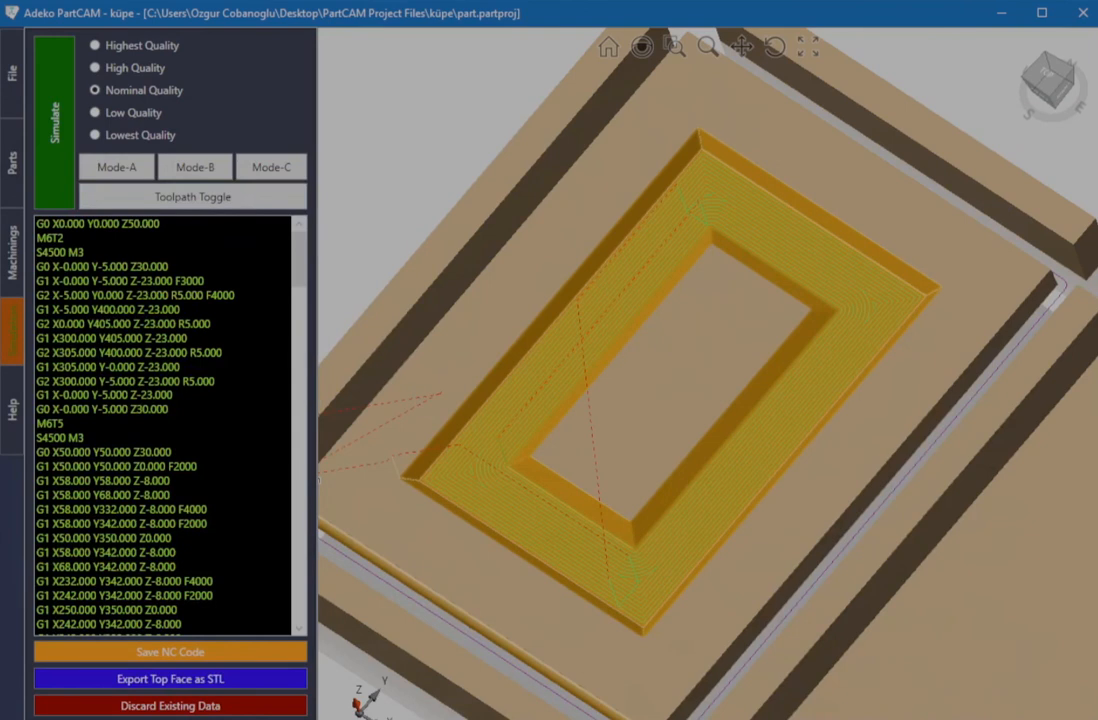
pyautogui.click(233, 197)
pyautogui.moveTo(698, 343)
pyautogui.mouseDown(button='middle')
pyautogui.moveTo(706, 304)
pyautogui.moveTo(706, 321)
pyautogui.moveTo(720, 327)
pyautogui.moveTo(708, 321)
pyautogui.mouseUp(button='middle')
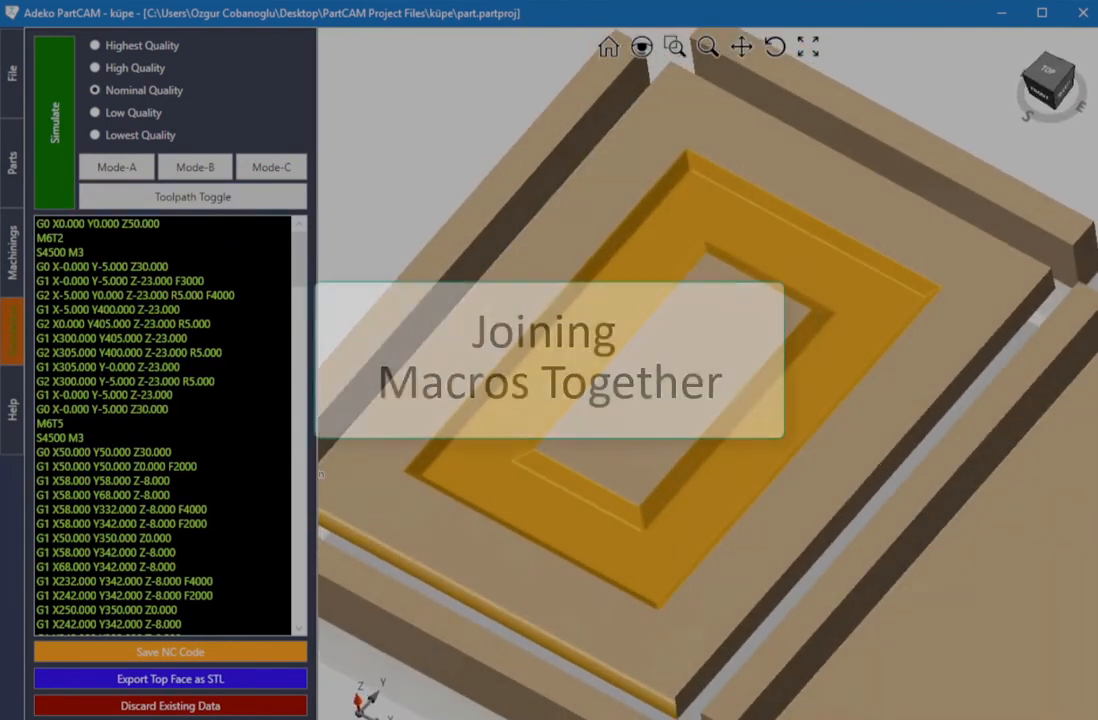
# Return to the parts view, select all four applied Rectangular Frame macros and turn on the drawing grid in an isometric view
pyautogui.click(16, 180)
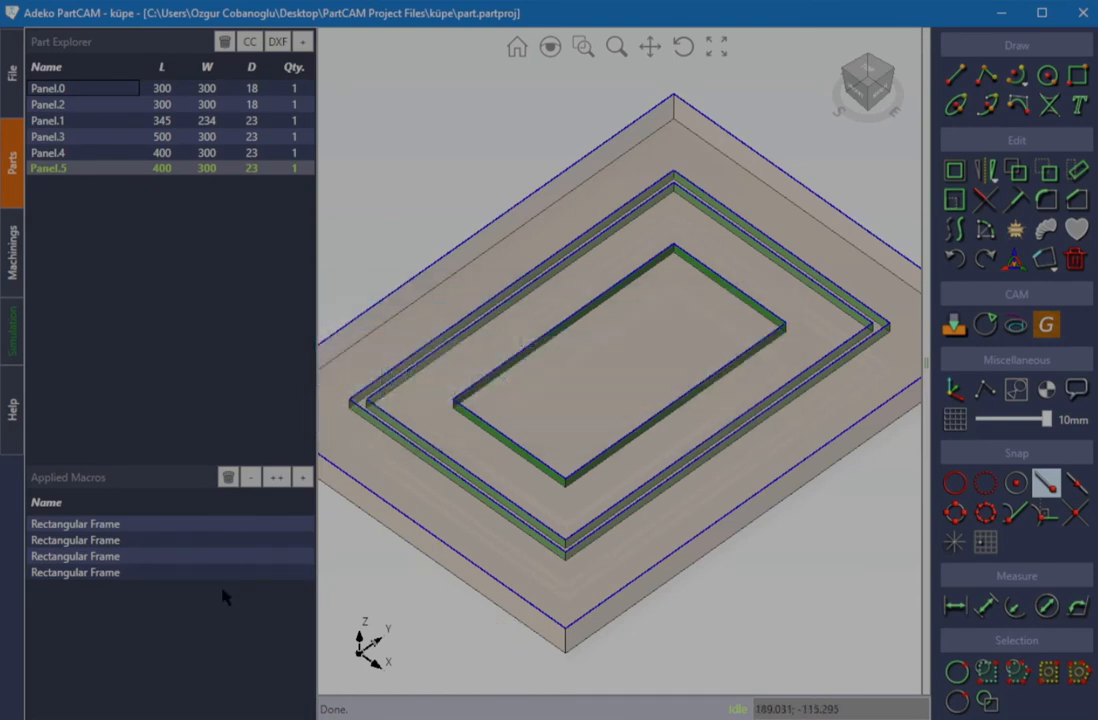
pyautogui.moveTo(183, 531); pyautogui.dragTo(184, 573)
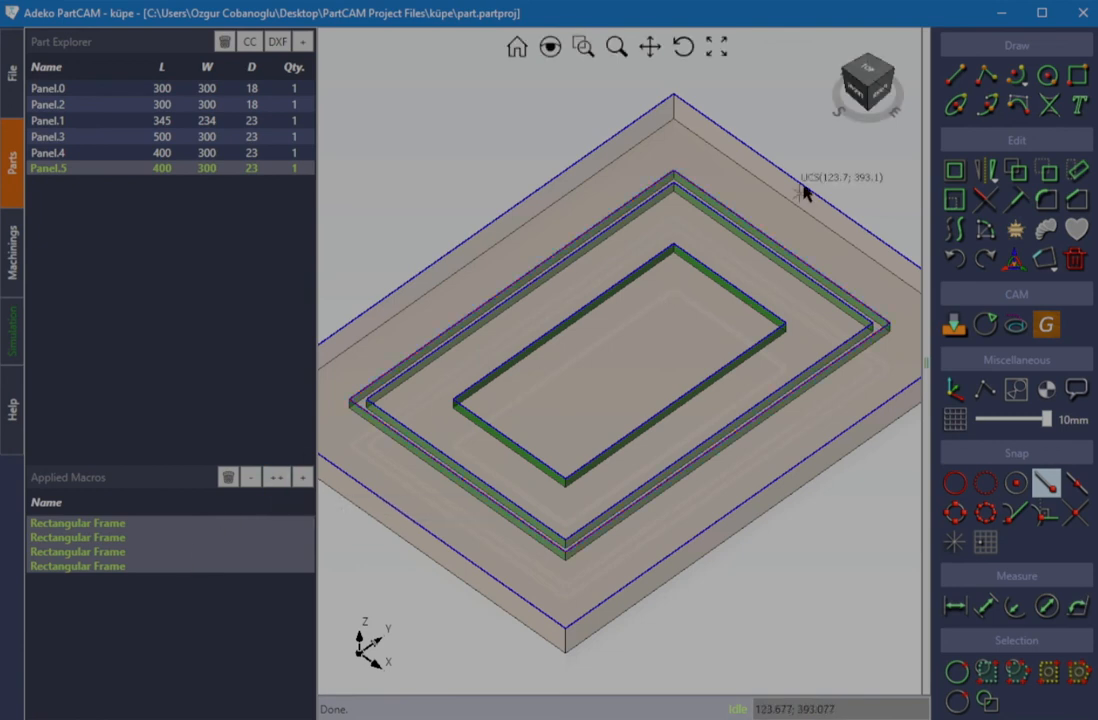
pyautogui.click(866, 88)
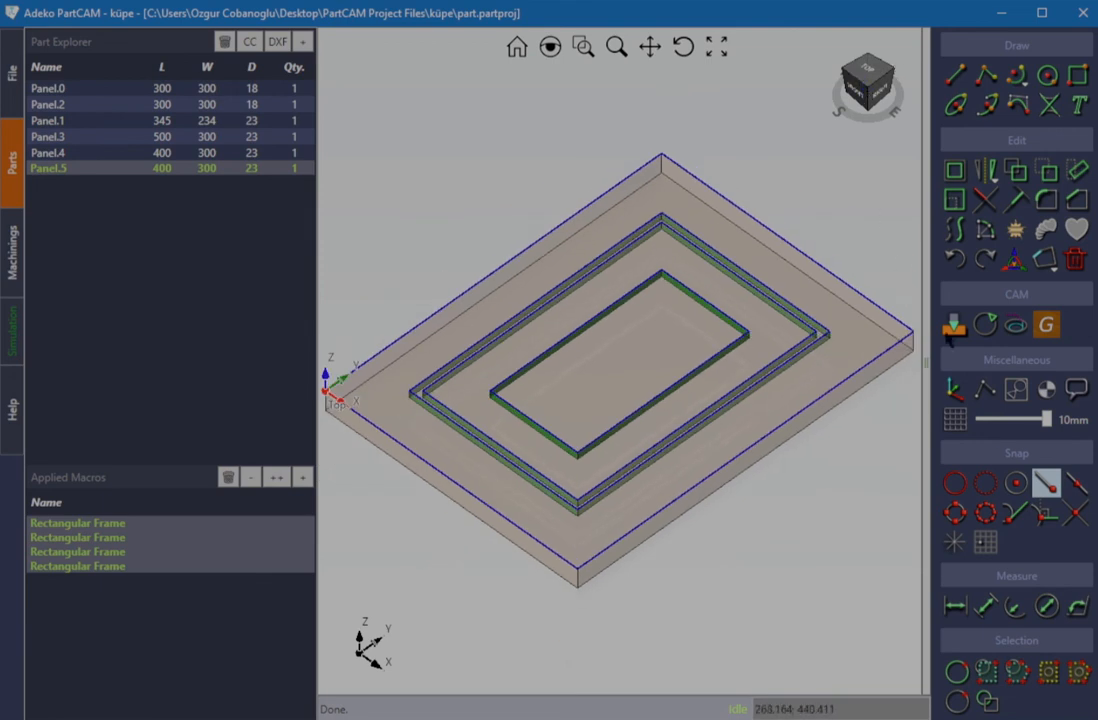
pyautogui.click(957, 423)
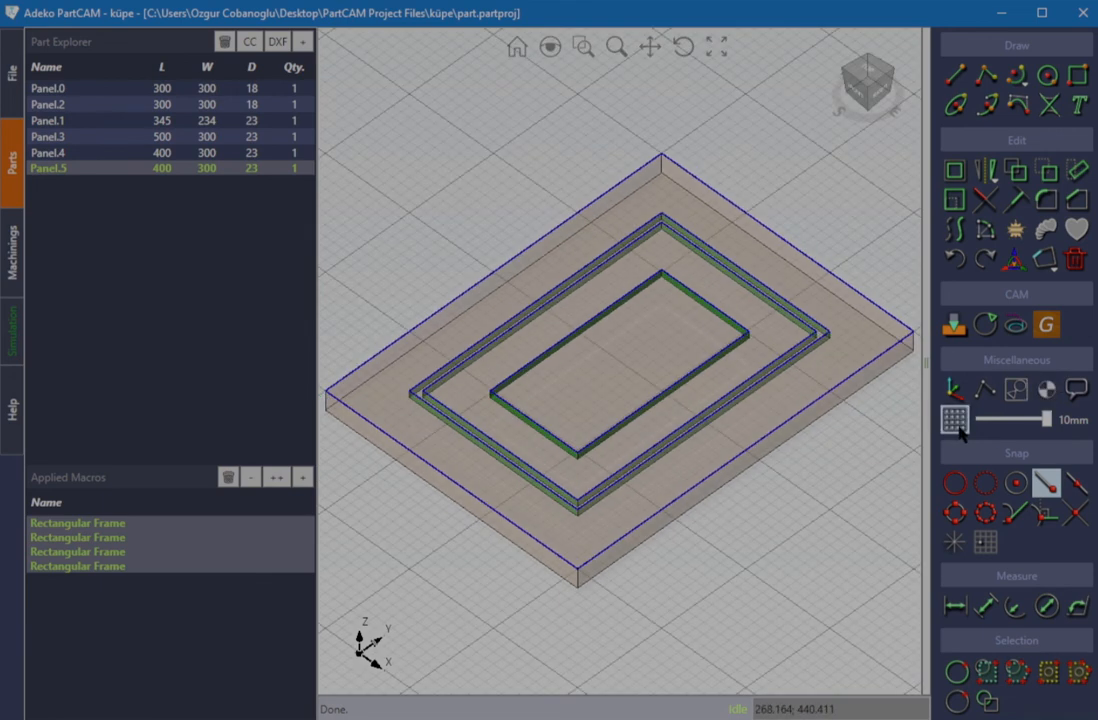
# Join the selected frame macros into a super macro named kalsik12
pyautogui.click(276, 477)
pyautogui.moveTo(187, 245); pyautogui.dragTo(72, 239)
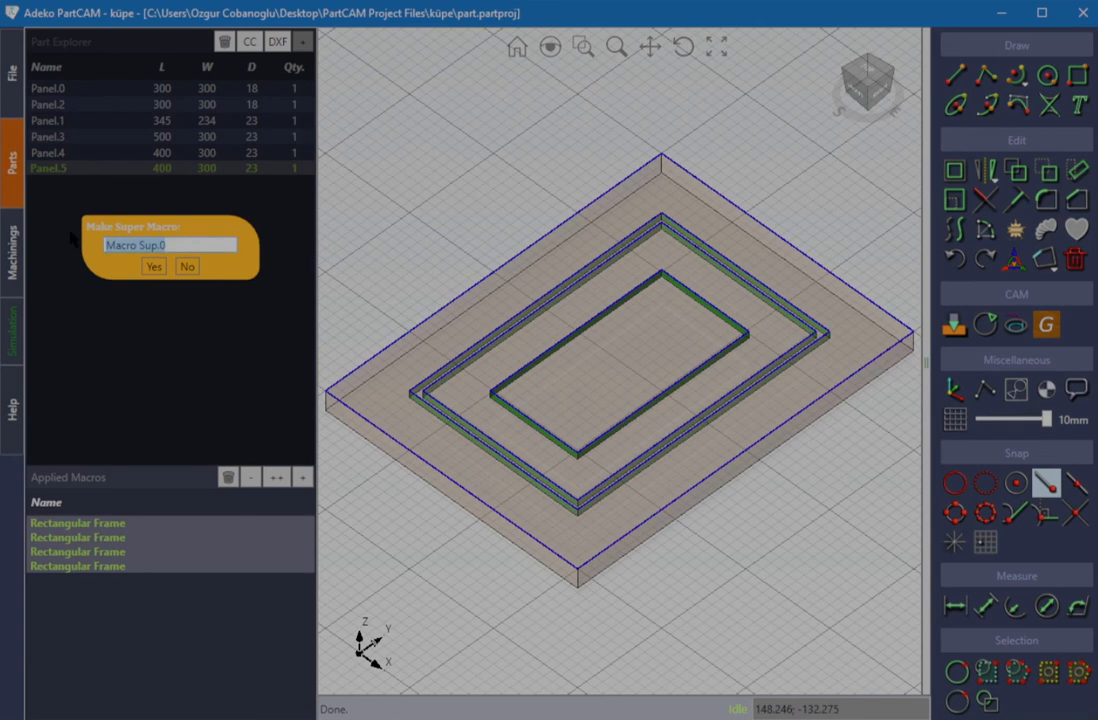
pyautogui.write('kalsik12')
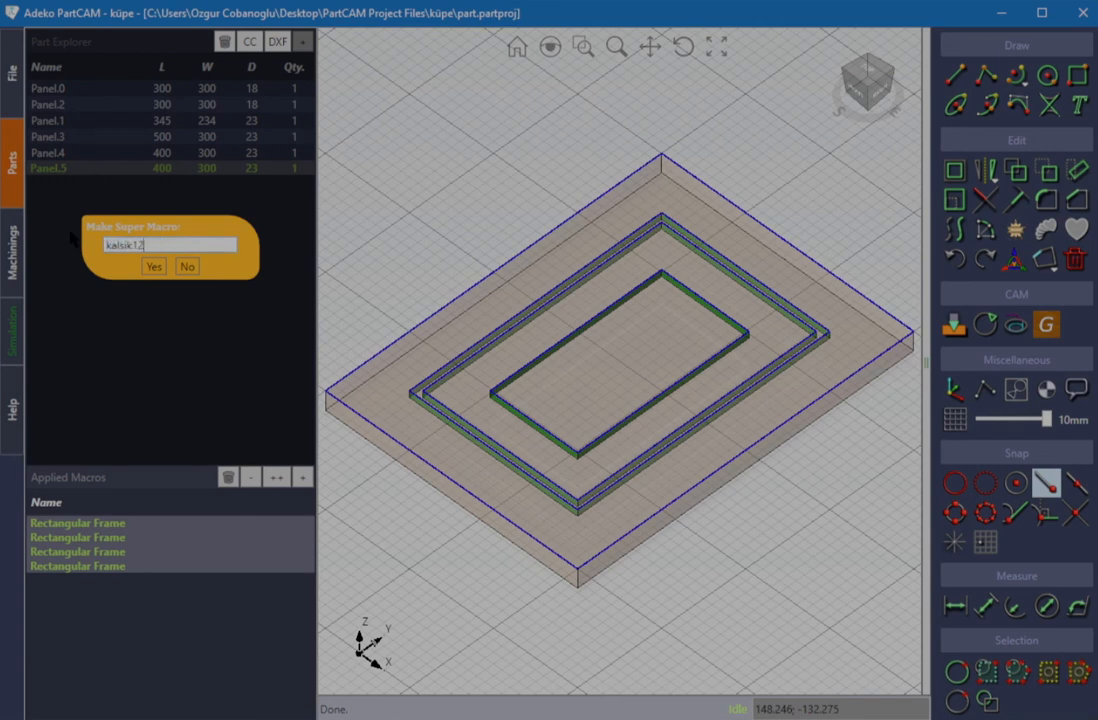
pyautogui.click(155, 268)
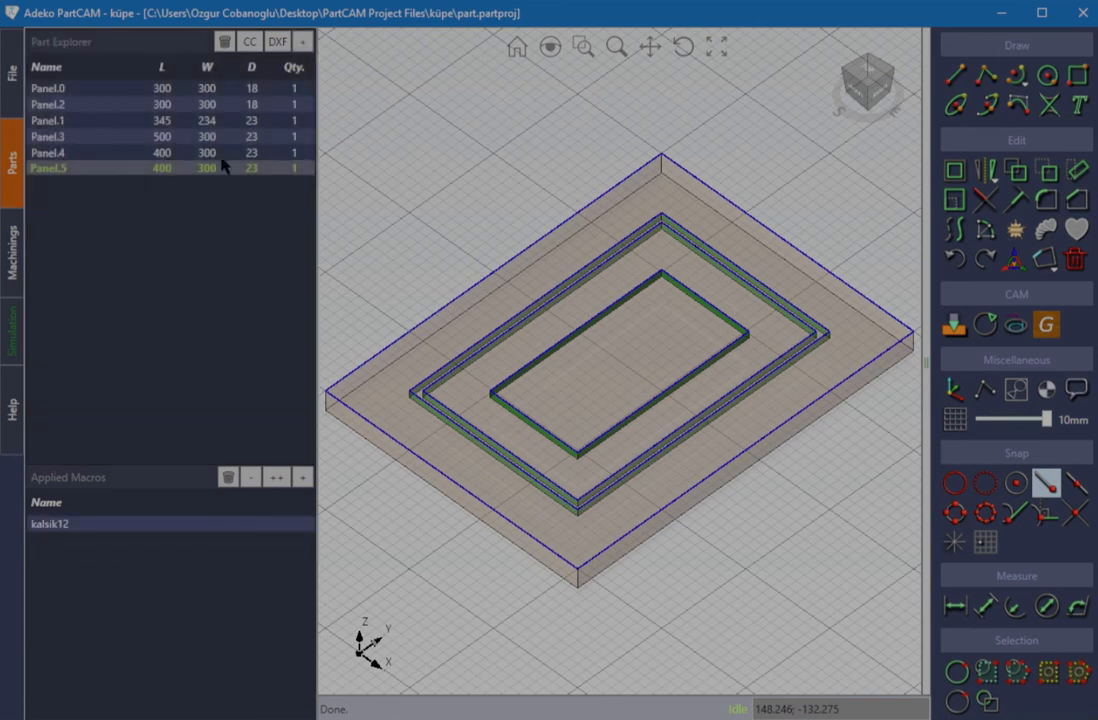
# Add another 400 by 300 by 23 panel and expand the Super Macros group in the macro library
pyautogui.click(303, 45)
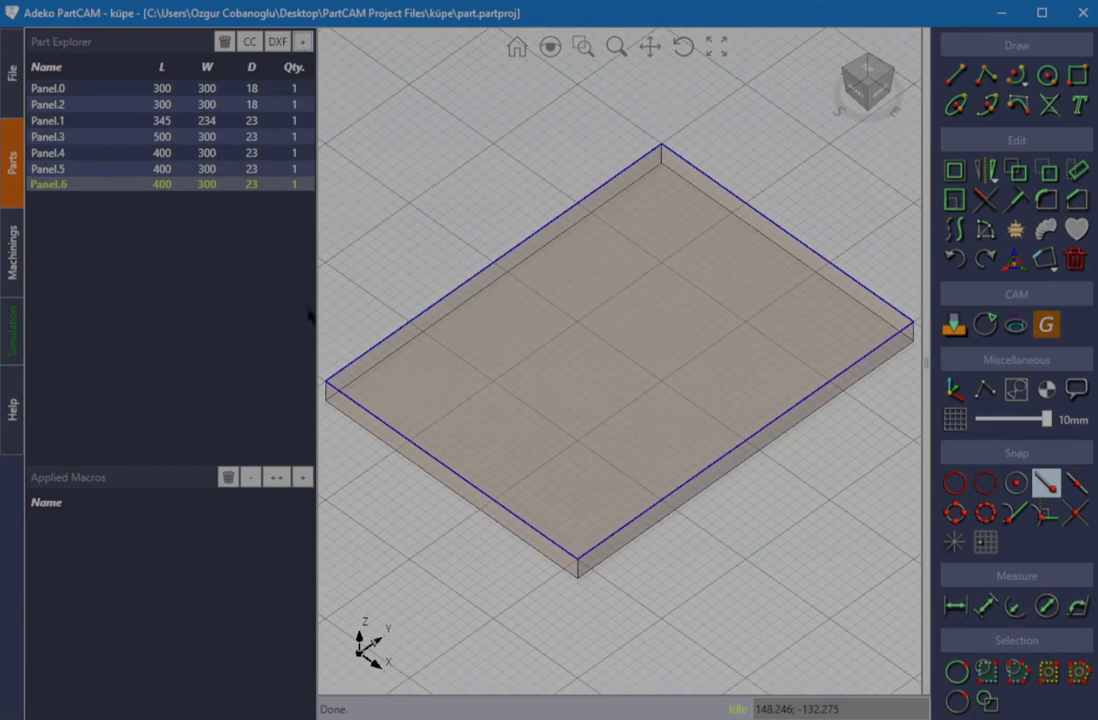
pyautogui.click(302, 477)
pyautogui.scroll(-5, 450, 420)
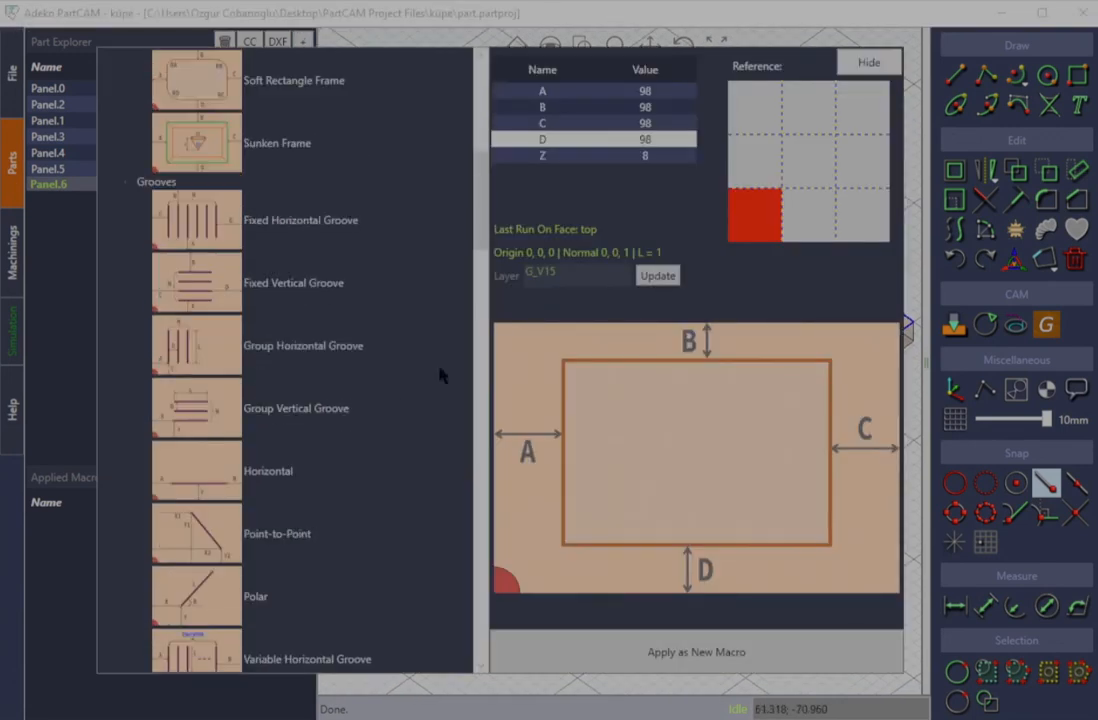
pyautogui.scroll(-10, 445, 520)
pyautogui.doubleClick(189, 667)
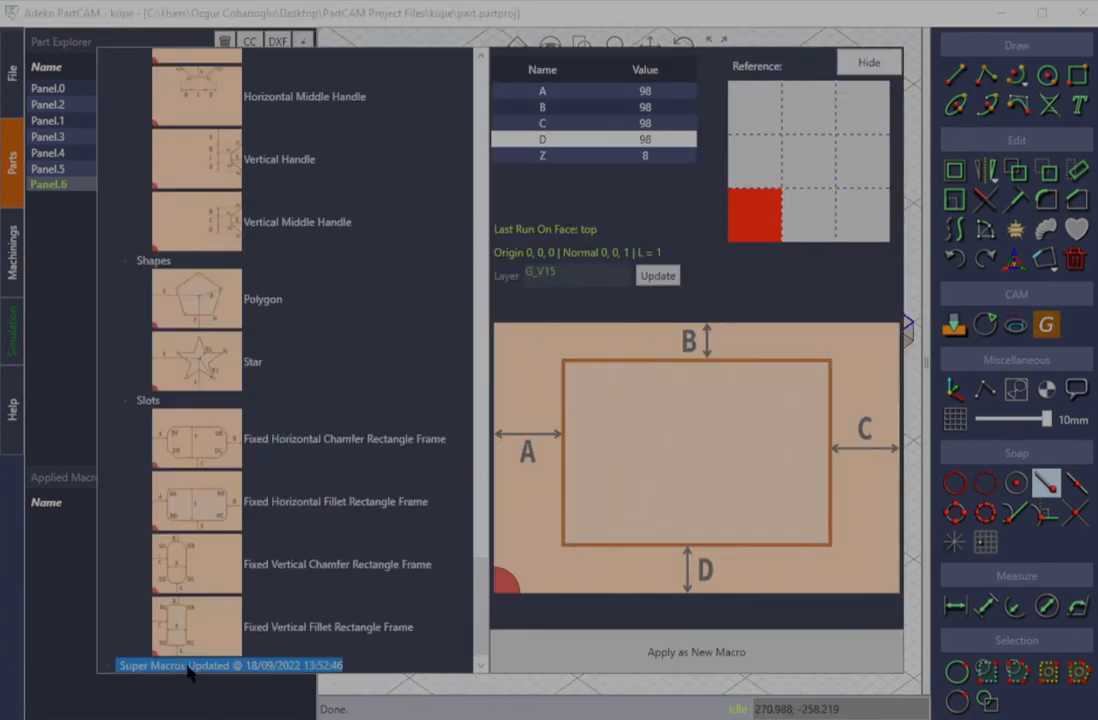
pyautogui.doubleClick(168, 706)
pyautogui.scroll(-5, 200, 642)
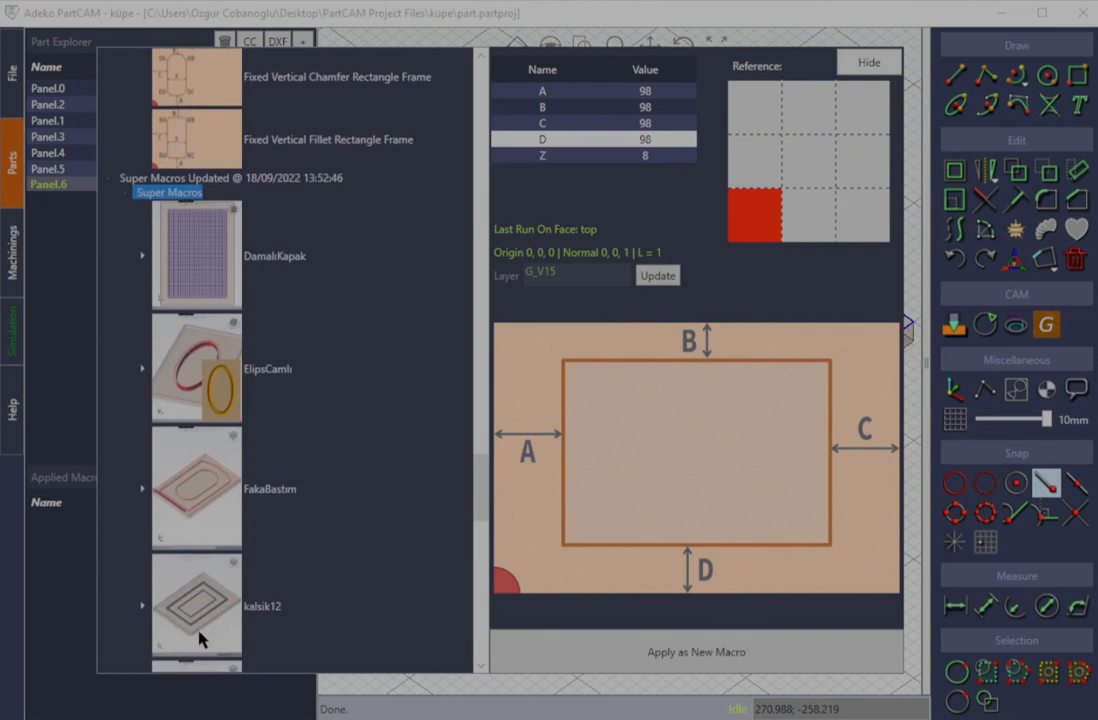
# Review the member frames of the kalsik12 super macro and apply it to the new panel
pyautogui.doubleClick(197, 437)
pyautogui.scroll(-3, 195, 437)
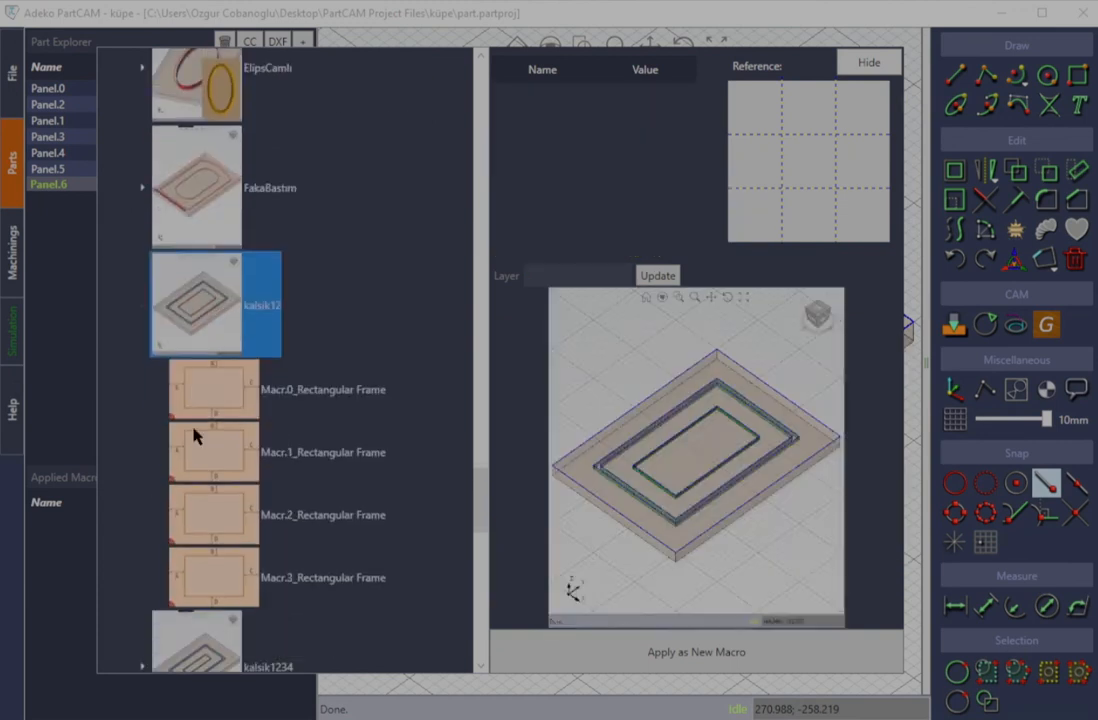
pyautogui.click(236, 590)
pyautogui.click(216, 530)
pyautogui.click(207, 465)
pyautogui.click(216, 318)
pyautogui.click(530, 656)
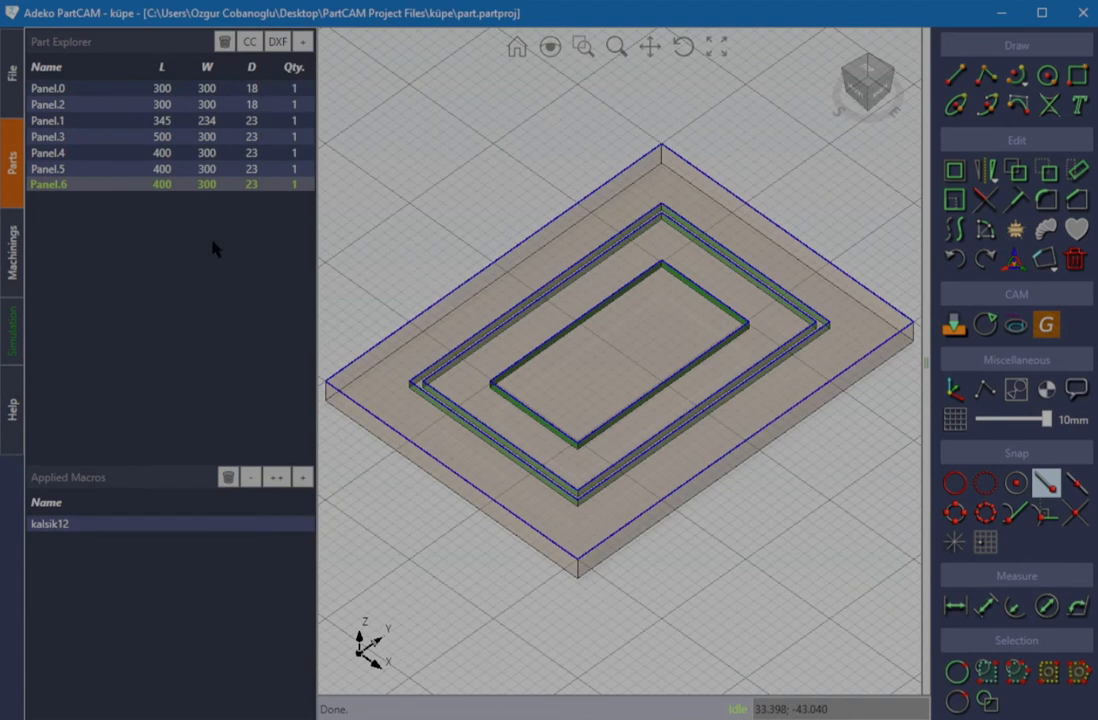
# Set Panel.6's width to 400 and its length to 500
pyautogui.write('400')
pyautogui.press('Return')
pyautogui.click(868, 92)
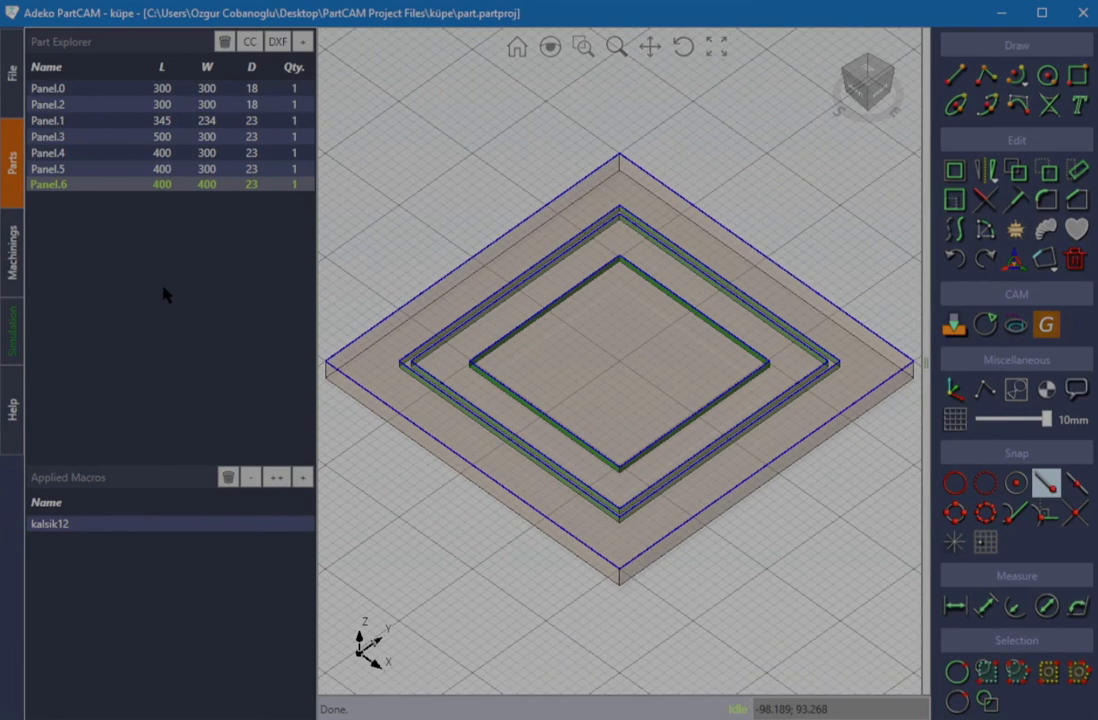
pyautogui.write('500')
pyautogui.press('Return')
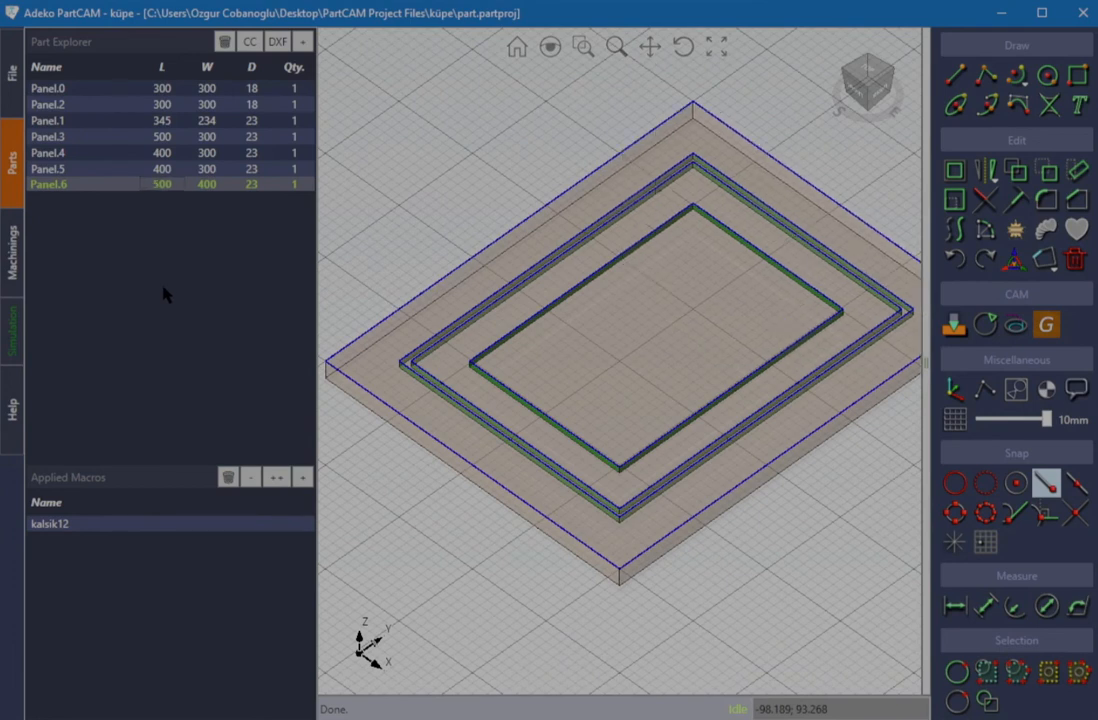
# Set both the length and the width of Panel.6 to 300
pyautogui.write('300')
pyautogui.press('Return')
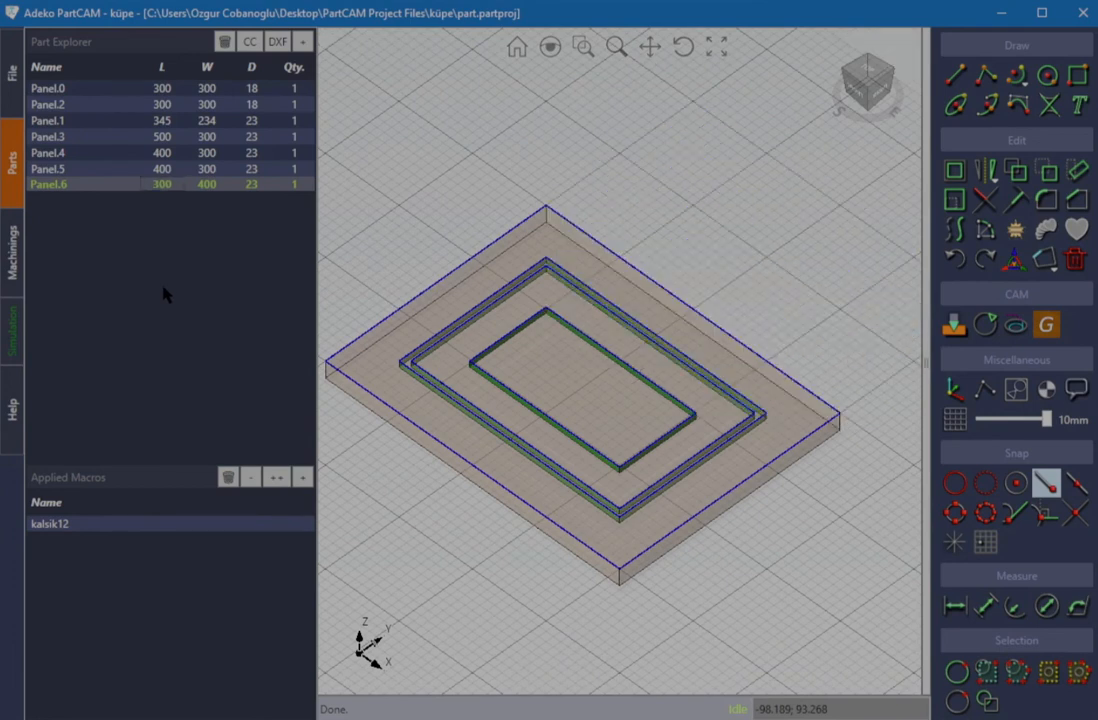
pyautogui.doubleClick(206, 184)
pyautogui.press('Return')
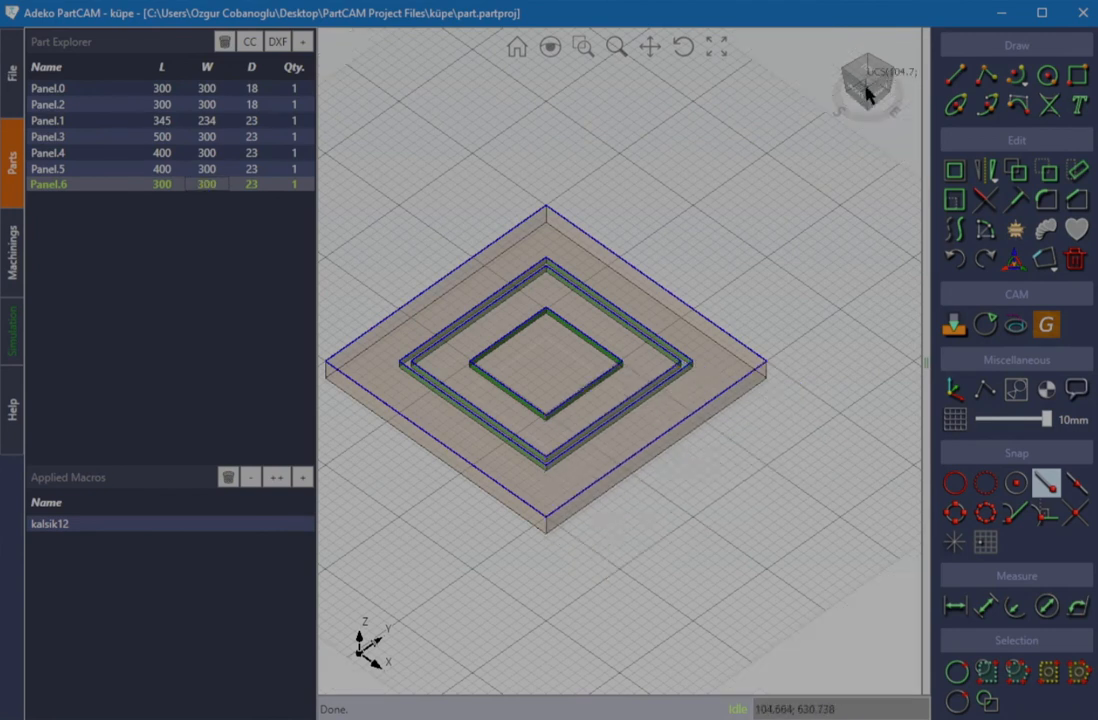
# Generate and simulate the resized Panel.6's NC code, and examine the pocket up close with the toolpath hidden
pyautogui.click(1047, 327)
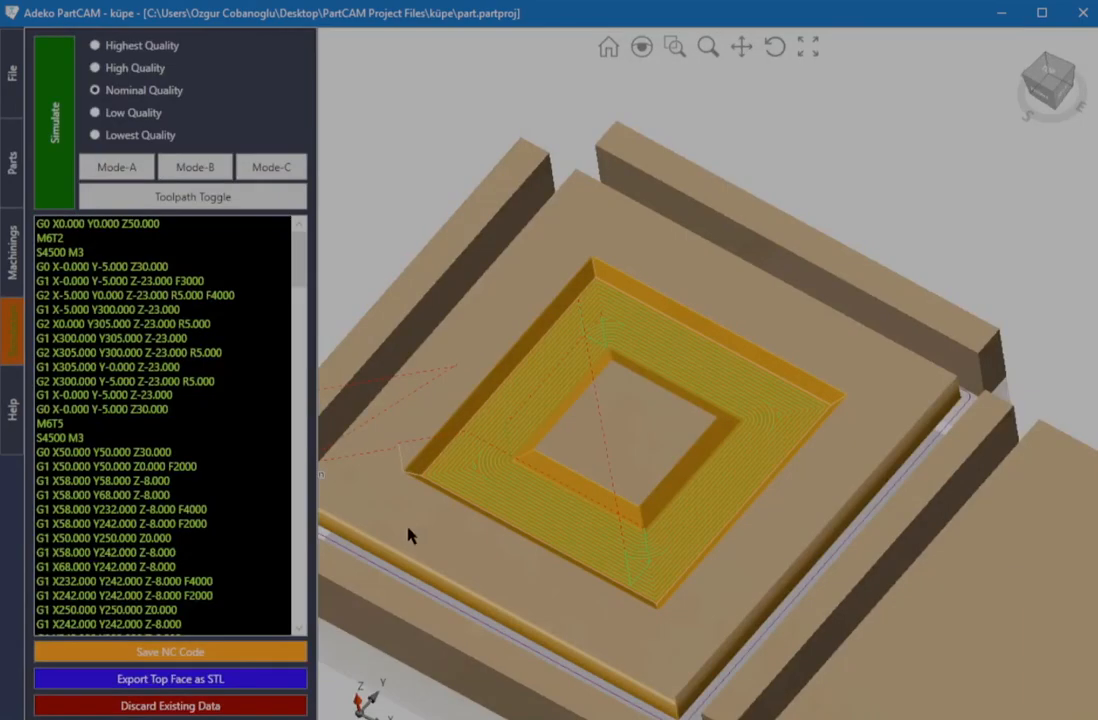
pyautogui.click(165, 193)
pyautogui.moveTo(622, 427); pyautogui.dragTo(695, 332, button='middle')
pyautogui.moveTo(695, 340)
pyautogui.mouseDown(button='right')
pyautogui.moveTo(706, 385)
pyautogui.moveTo(683, 333)
pyautogui.moveTo(694, 336)
pyautogui.mouseUp(button='right')
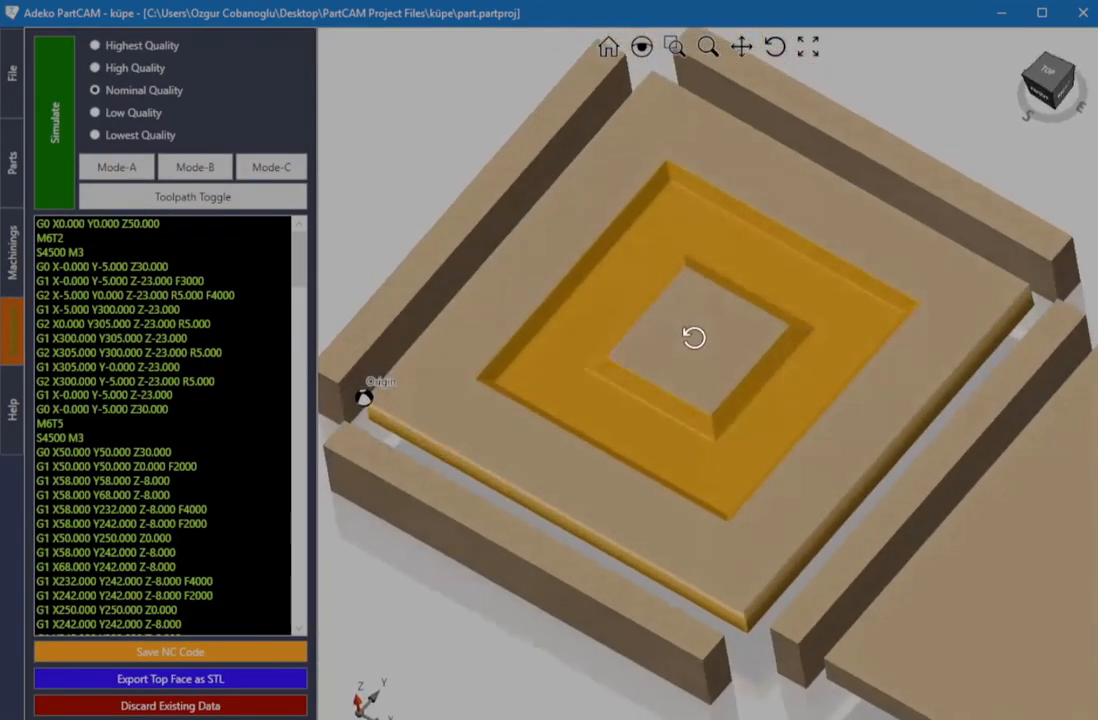
pyautogui.scroll(5, 713, 350)
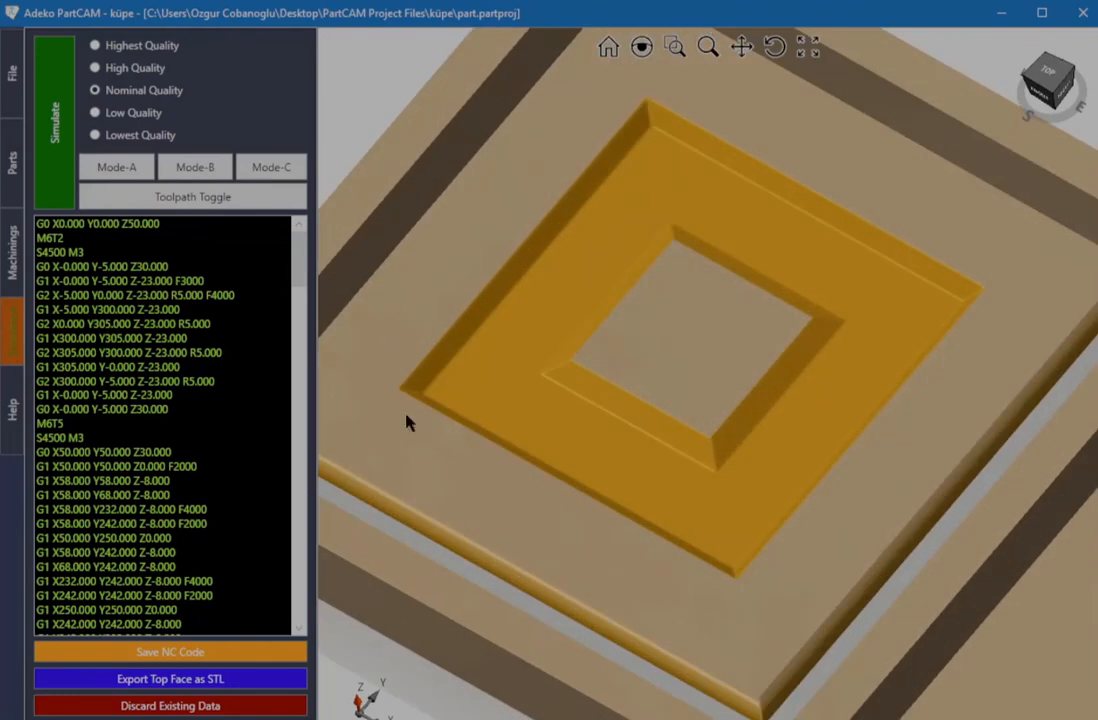